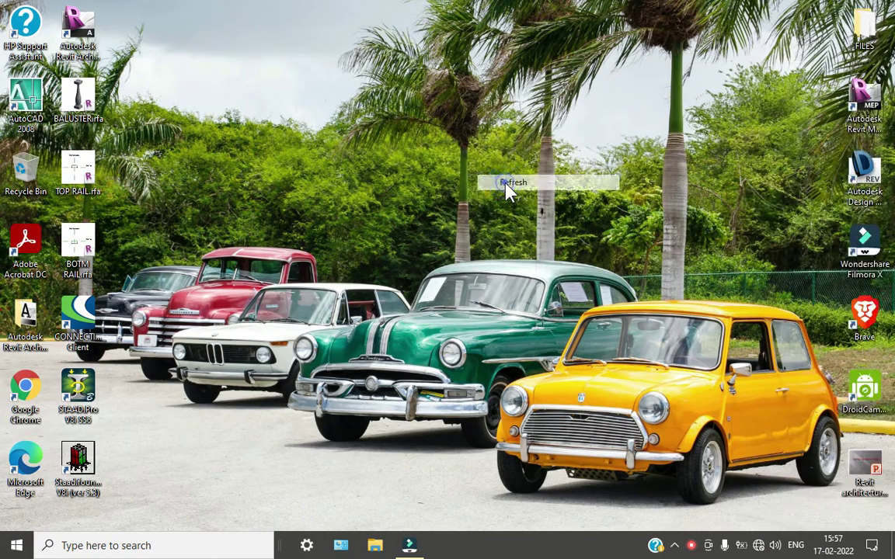
- Refresh the Windows desktop several times and launch STAAD.Pro V8i SS6 from its shortcut
right_click(247, 37)
left_click(324, 82)
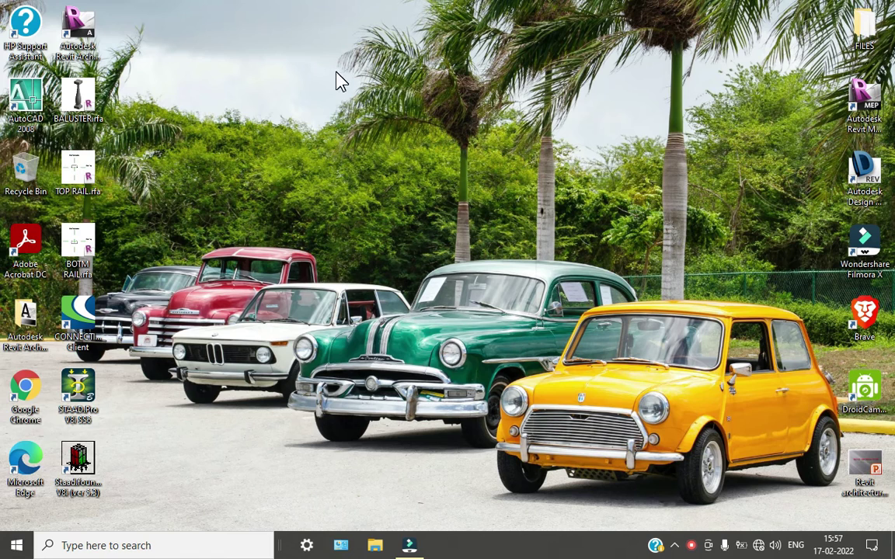
right_click(337, 74)
left_click(356, 114)
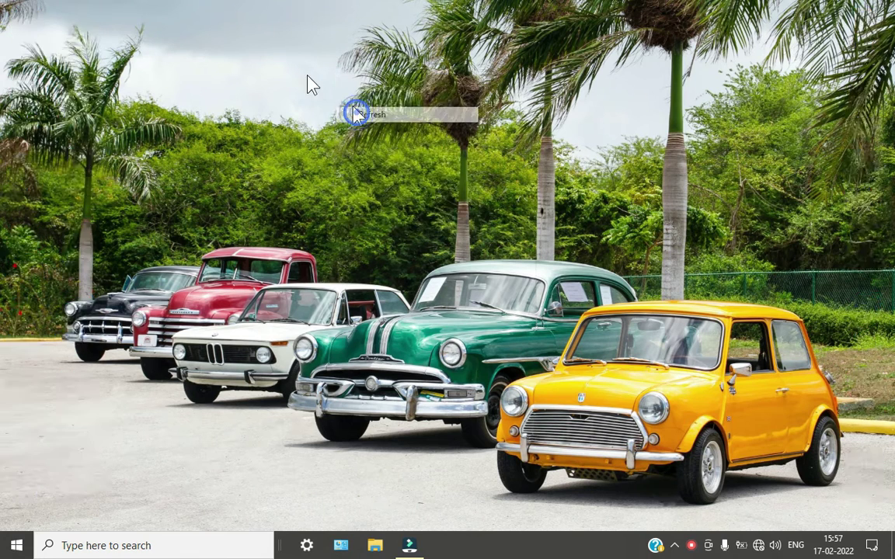
right_click(297, 63)
left_click(325, 109)
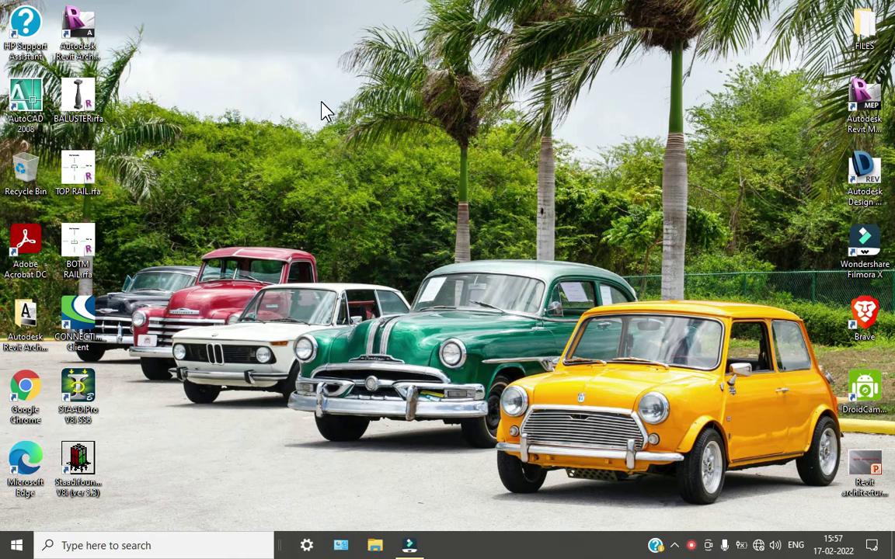
left_click(87, 389)
right_click(208, 177)
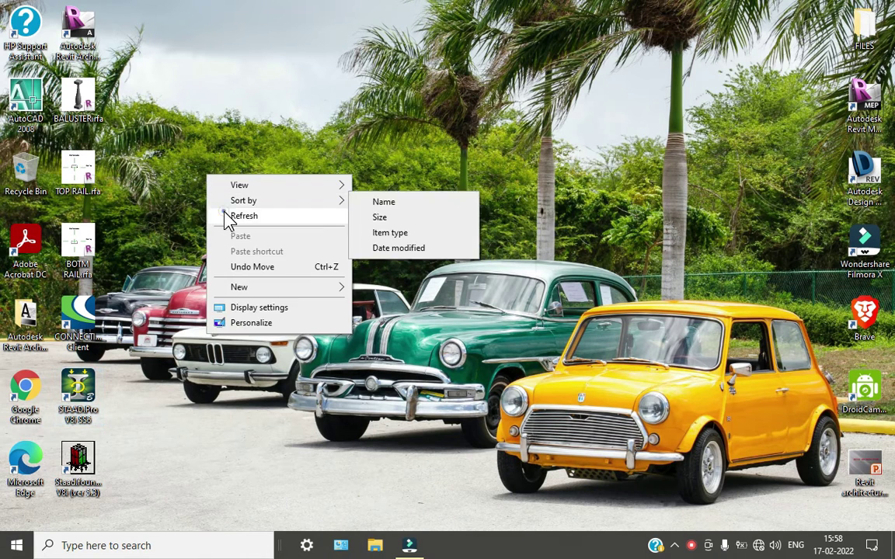
left_click(226, 214)
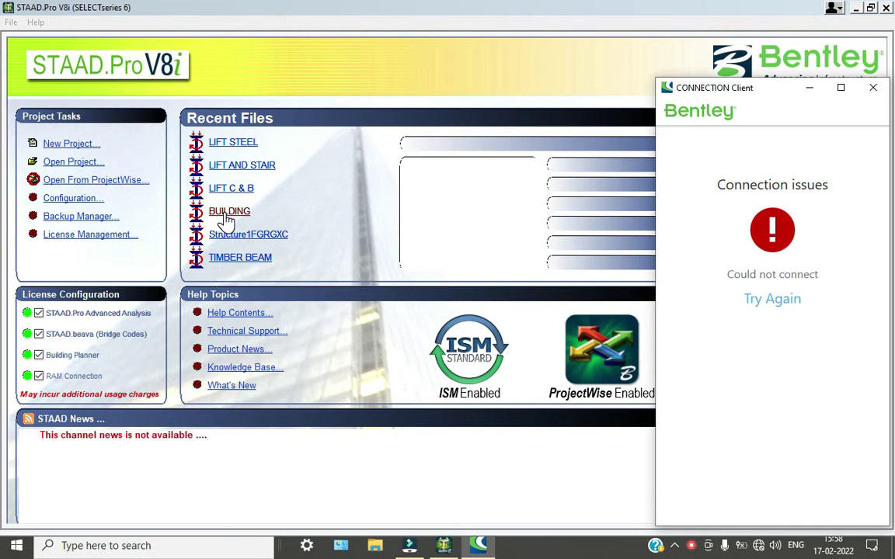
- Start a new Space project named NEW STAIR 1 in meters and kilonewtons, beginning with Add Beam
left_click(873, 87)
left_click(92, 143)
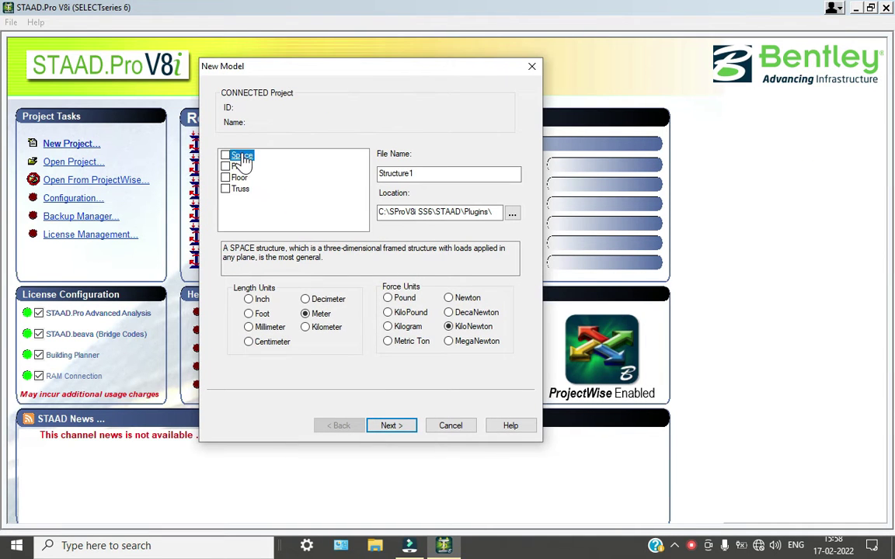
left_click(225, 155)
double_click(418, 172)
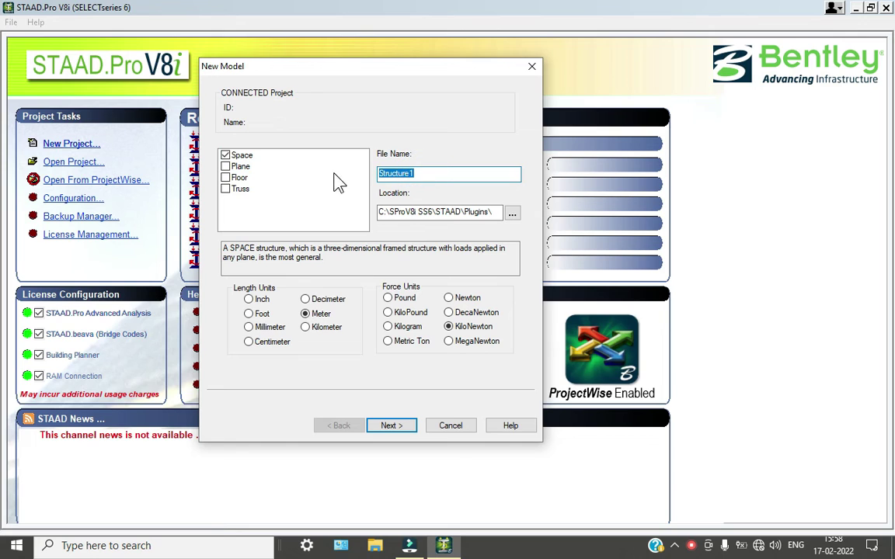
type("NEW STAIR 1")
key("Return")
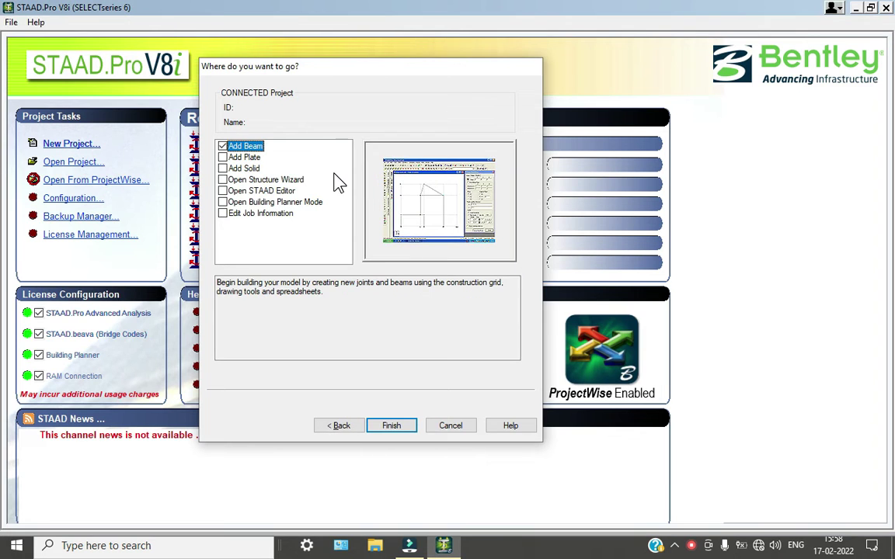
key("Return")
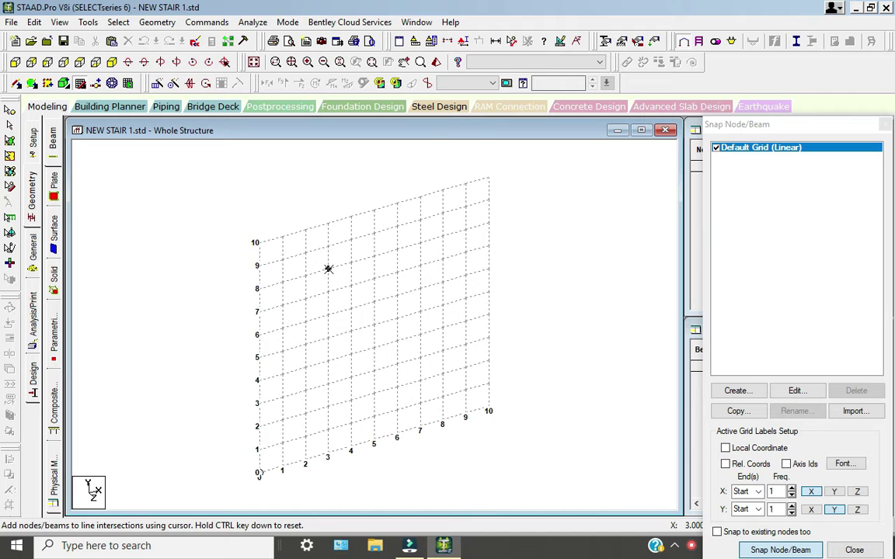
- Lay the Snap Node/Beam construction grid in the X-Z plane
left_click(801, 390)
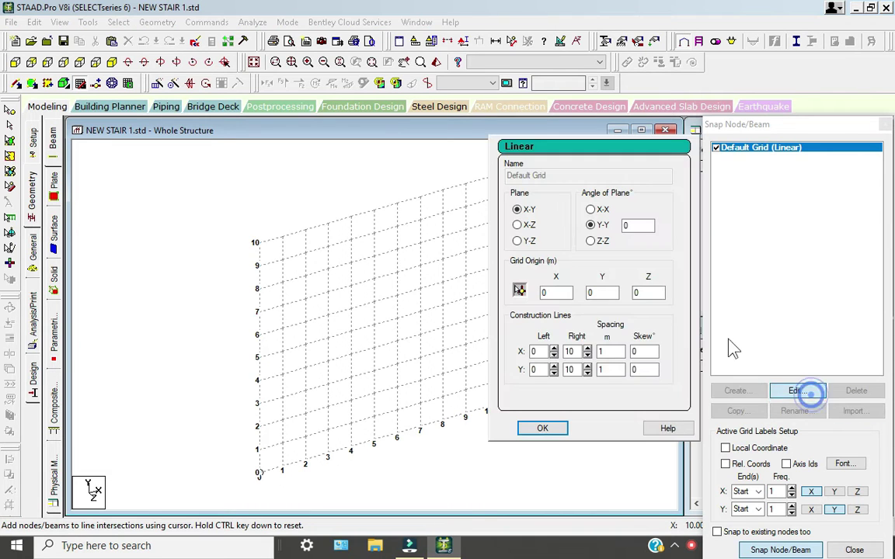
left_click(518, 224)
left_click(546, 430)
scroll(355, 311, "up", 3)
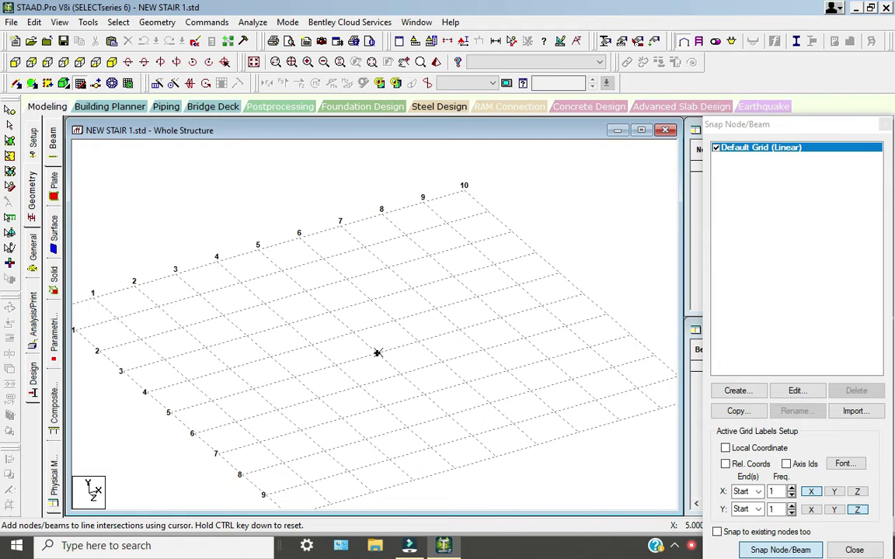
- Draw beam 1 from node (5, 0, 5) to node (5, 0, 6) on the grid
left_click(378, 353)
scroll(399, 371, "up", 2)
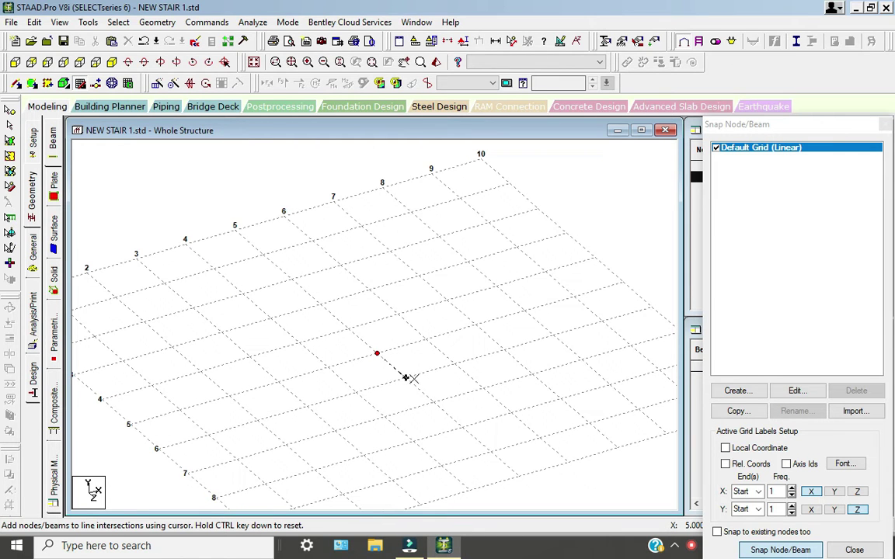
left_click(413, 378)
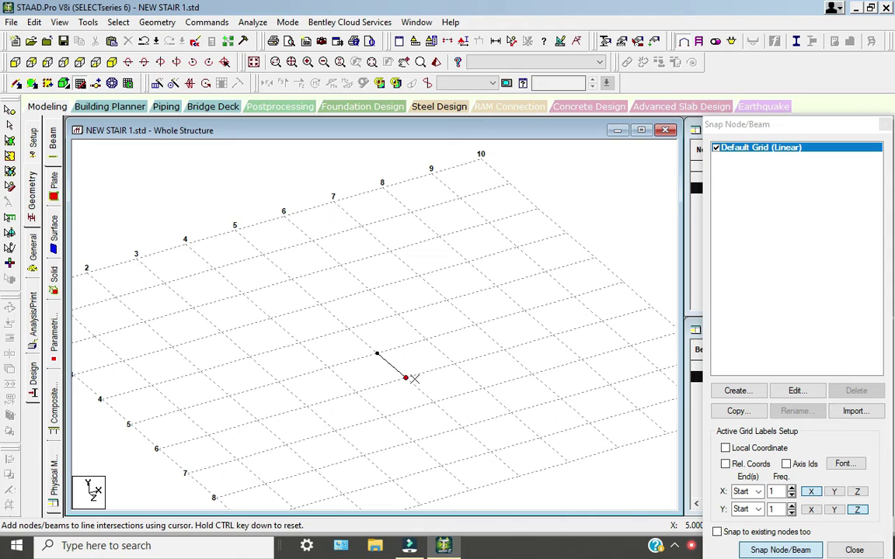
left_click(80, 83)
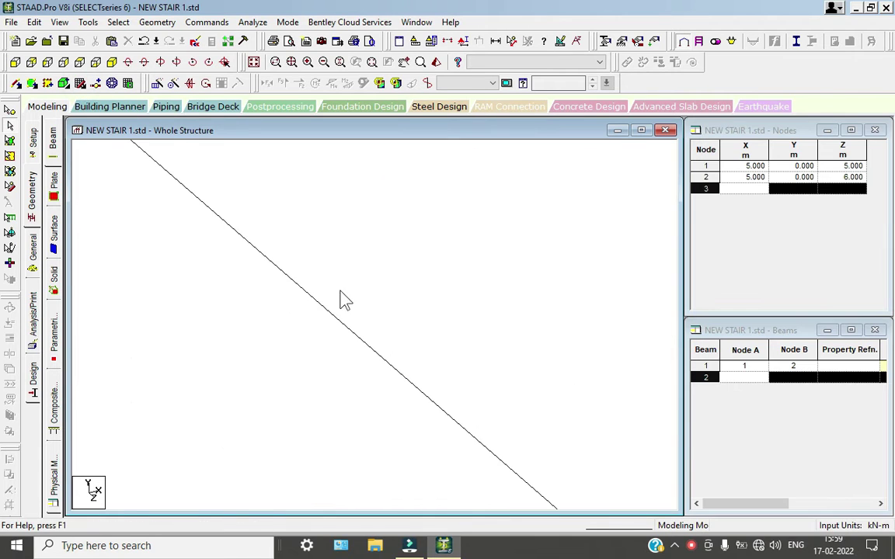
scroll(346, 303, "down", 3)
scroll(268, 290, "down", 2)
scroll(350, 332, "down", 1)
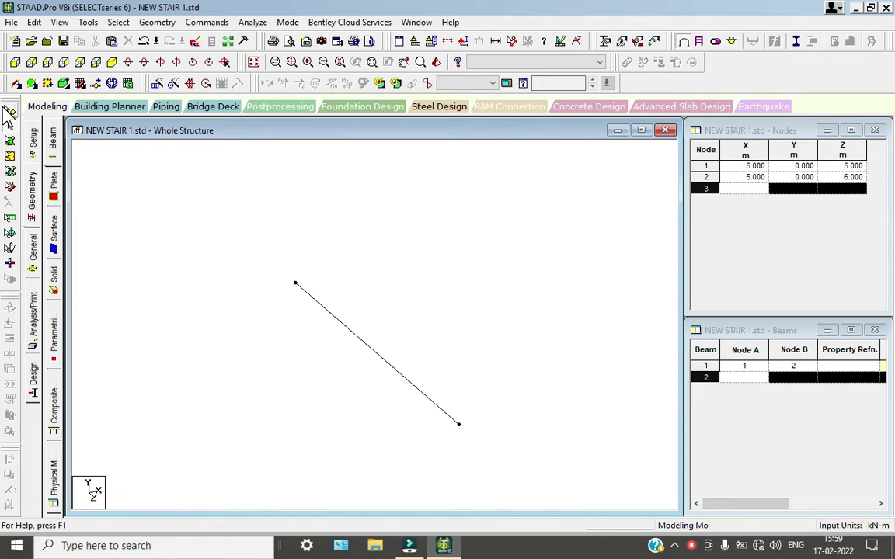
left_click(10, 112)
left_click_drag(241, 240, 339, 299)
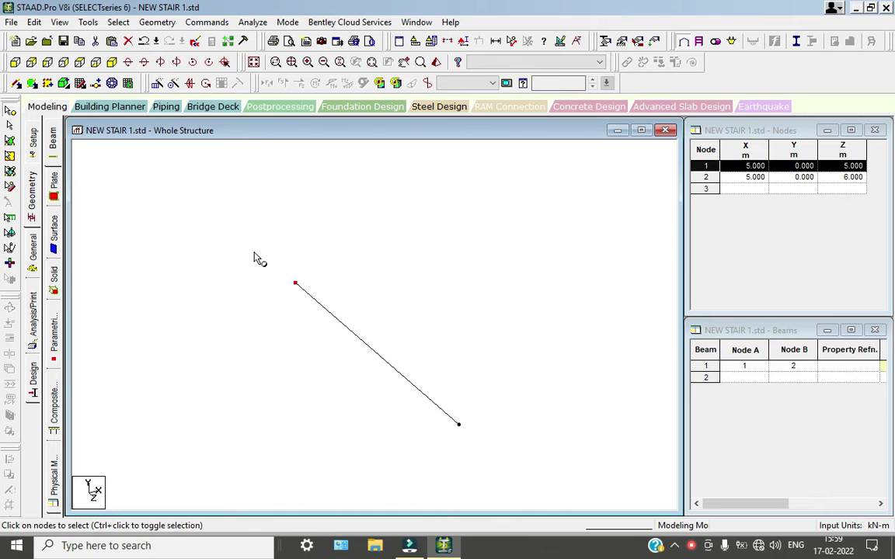
left_click(159, 84)
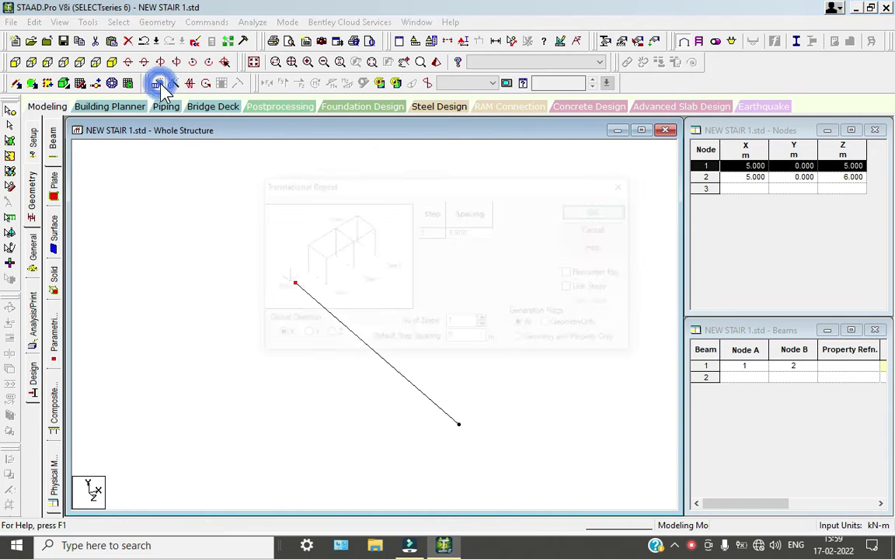
left_click(303, 335)
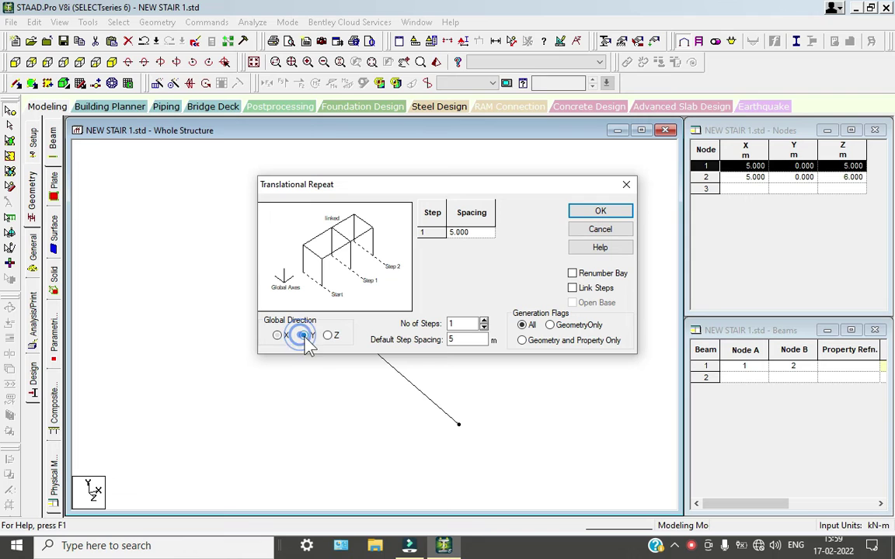
double_click(454, 341)
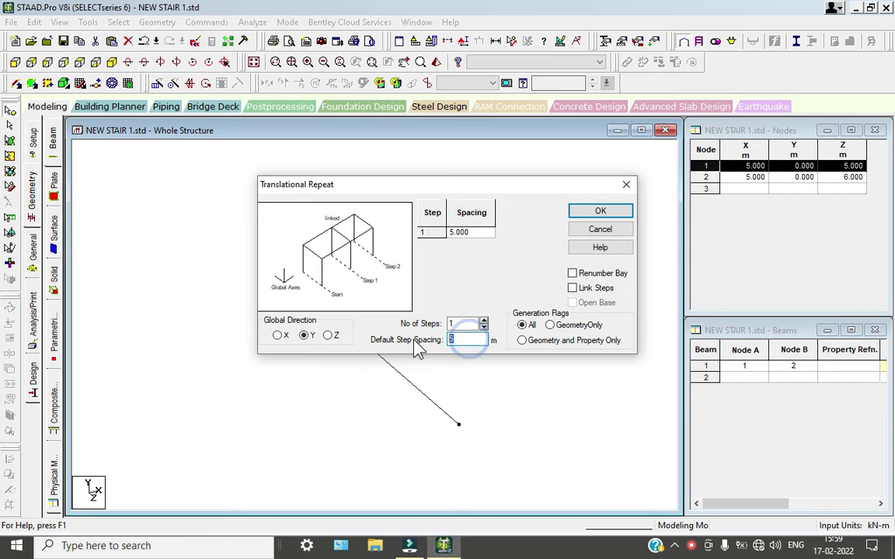
type("3")
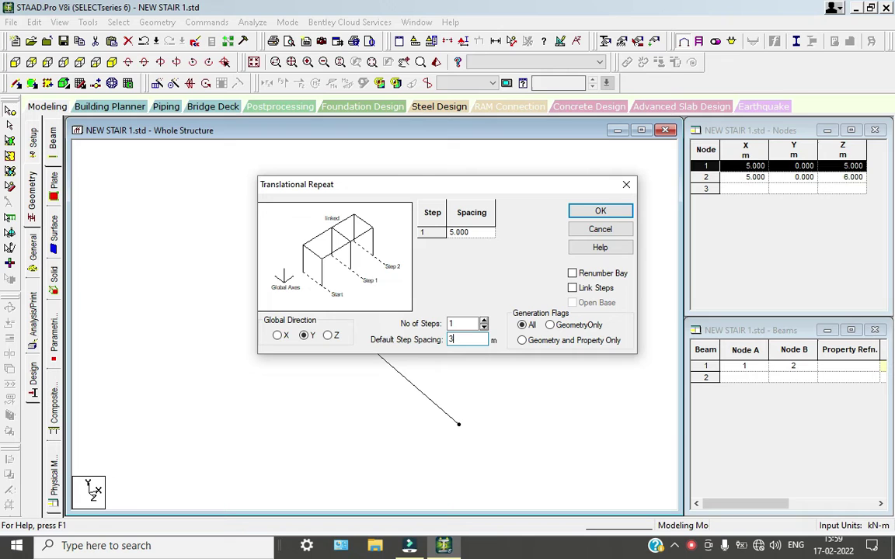
left_click(597, 289)
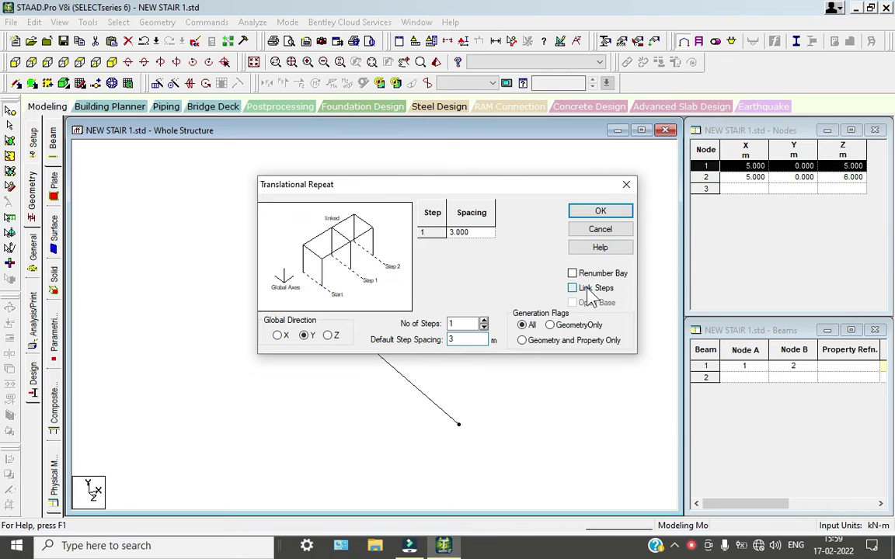
left_click(594, 210)
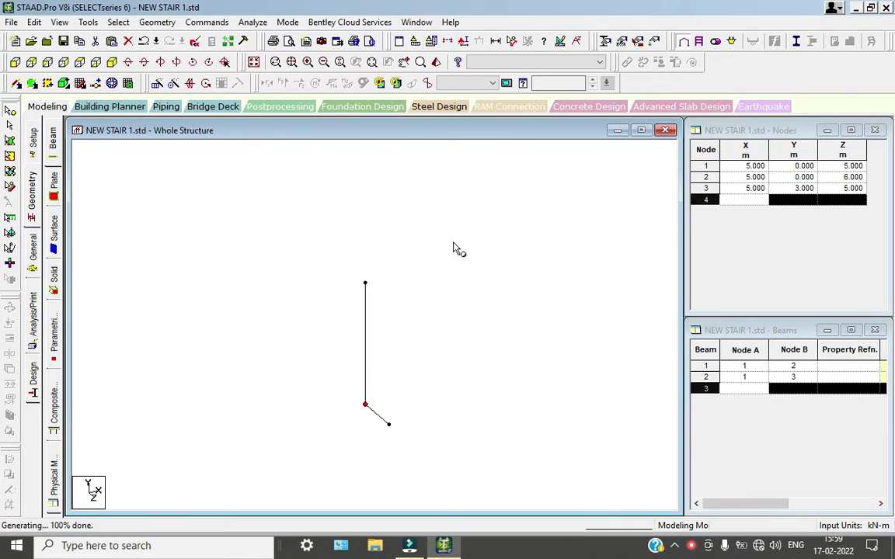
left_click(413, 396)
scroll(358, 355, "up", 1)
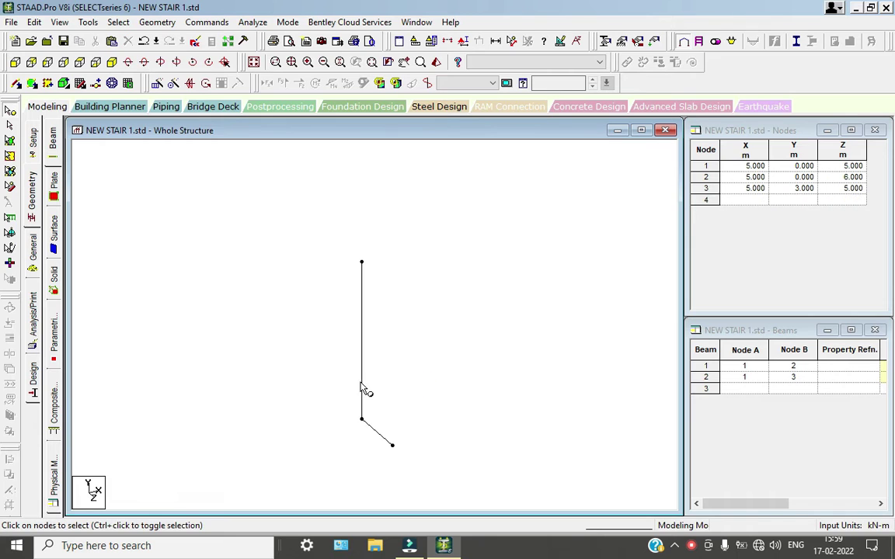
left_click(362, 323)
key("Delete")
key("Return")
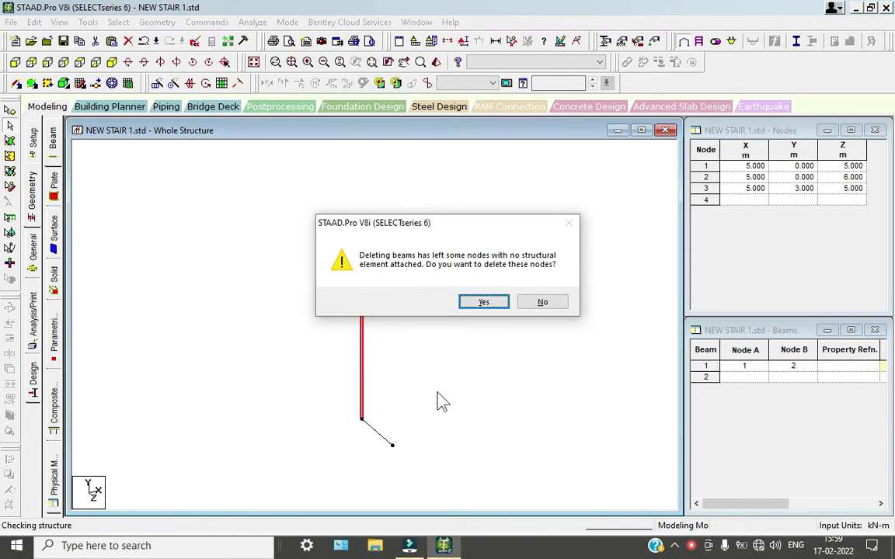
key("Return")
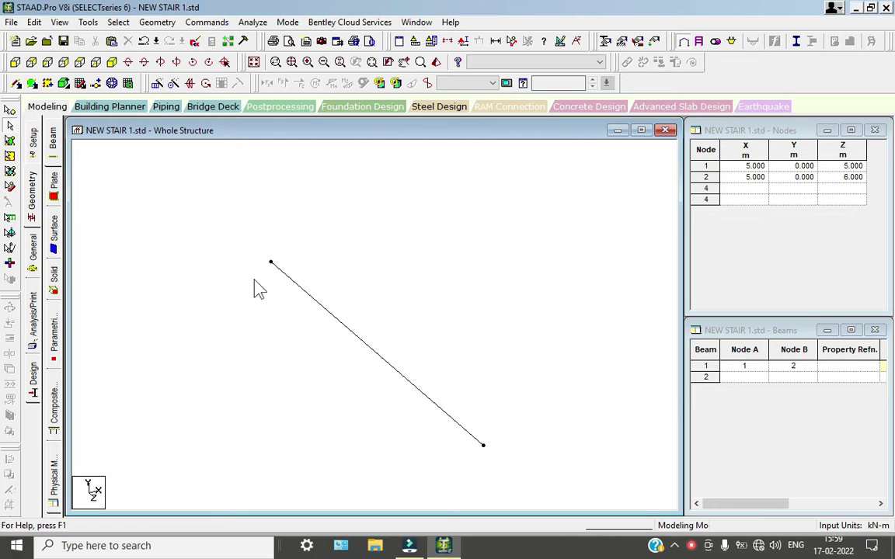
- Copy node 1 and paste it 5 m along X as node 3 at (10, 0, 5)
left_click(9, 111)
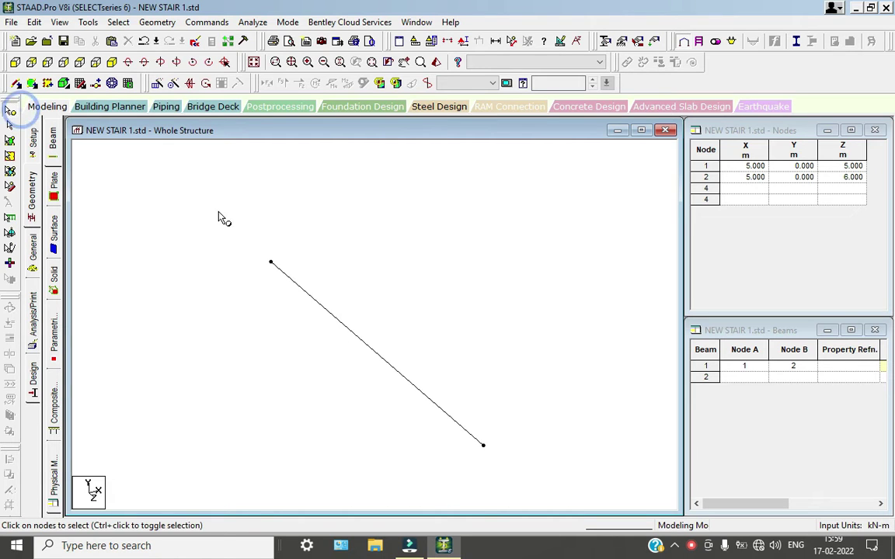
left_click_drag(222, 214, 333, 312)
scroll(384, 290, "down", 3)
middle_click_drag(384, 290, 311, 404)
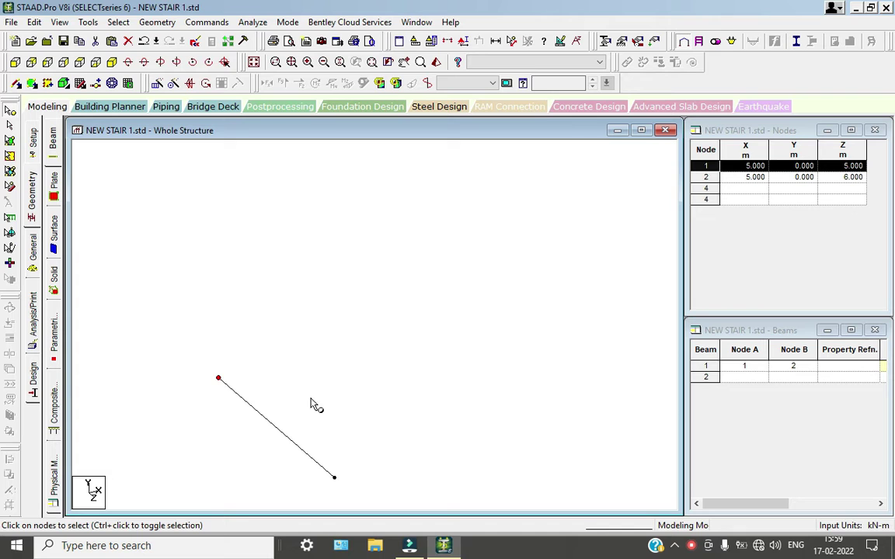
right_click(216, 377)
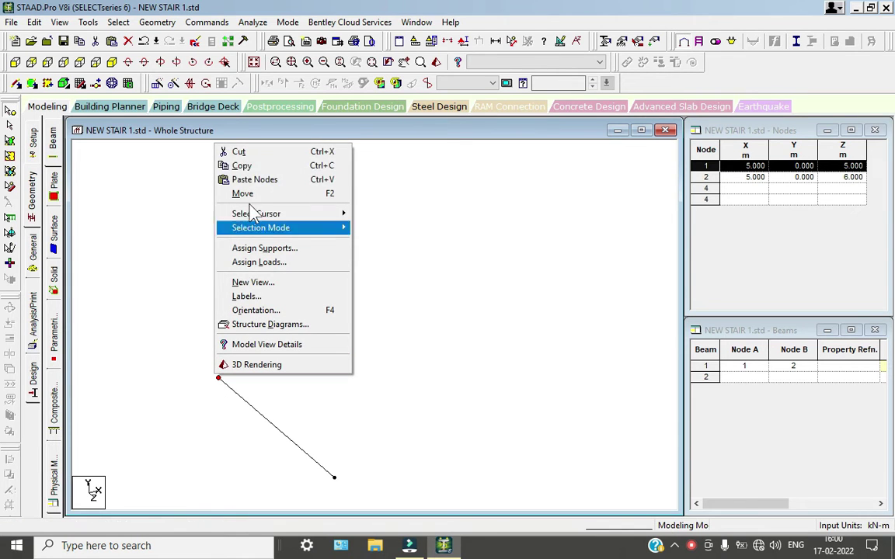
left_click(244, 166)
right_click(220, 382)
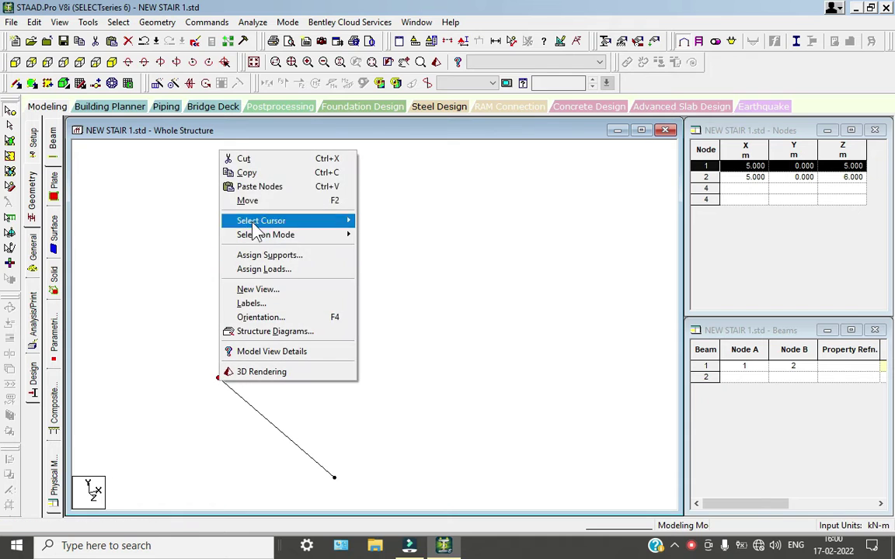
left_click(247, 186)
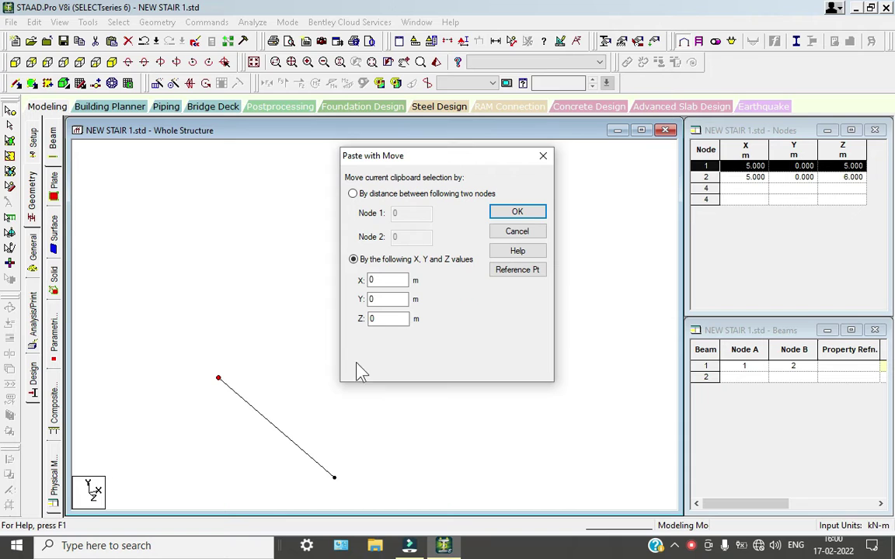
left_click(388, 280)
type("5")
key("Return")
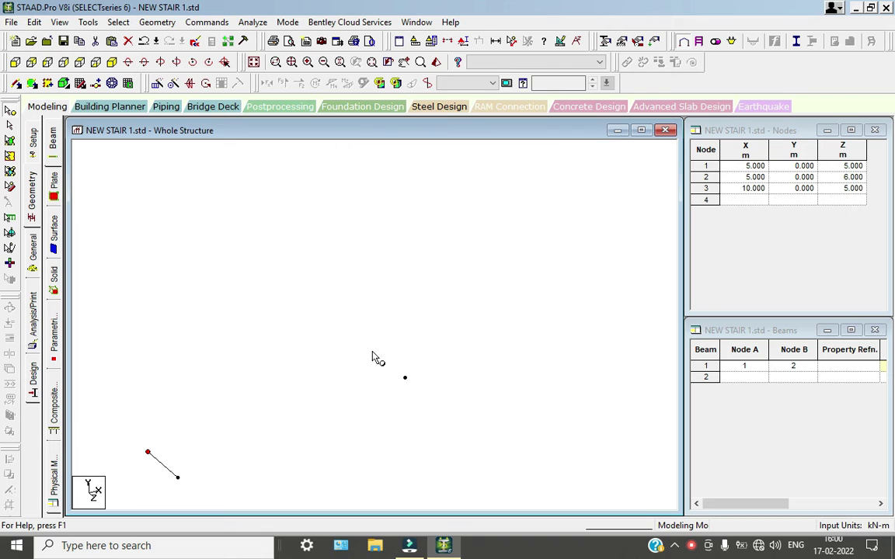
- Translationally repeat node 3 in Y at 3 m spacing with linked steps to form a vertical column
left_click(385, 353)
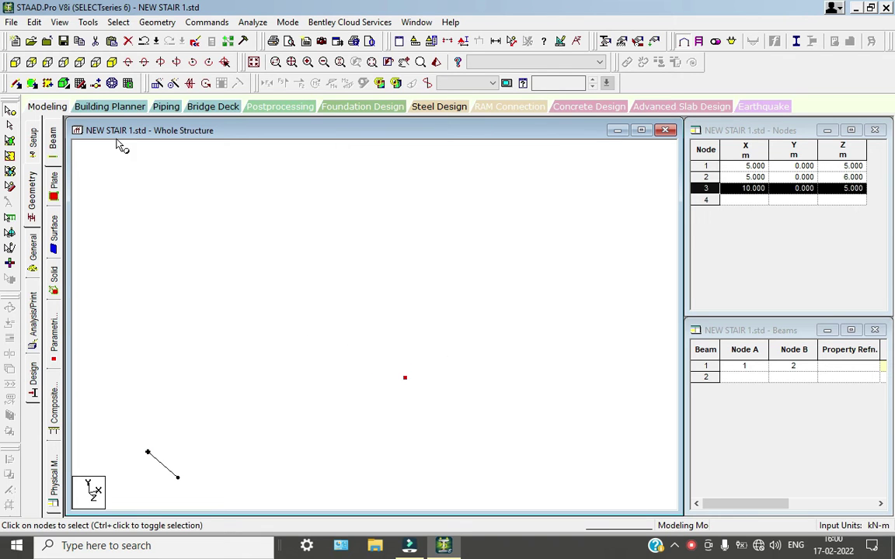
left_click(156, 83)
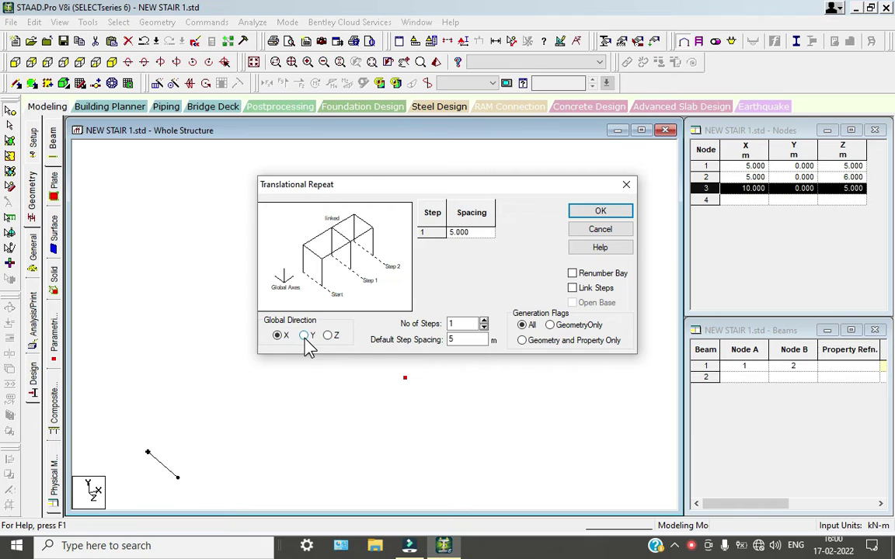
left_click(304, 334)
double_click(458, 339)
type("3")
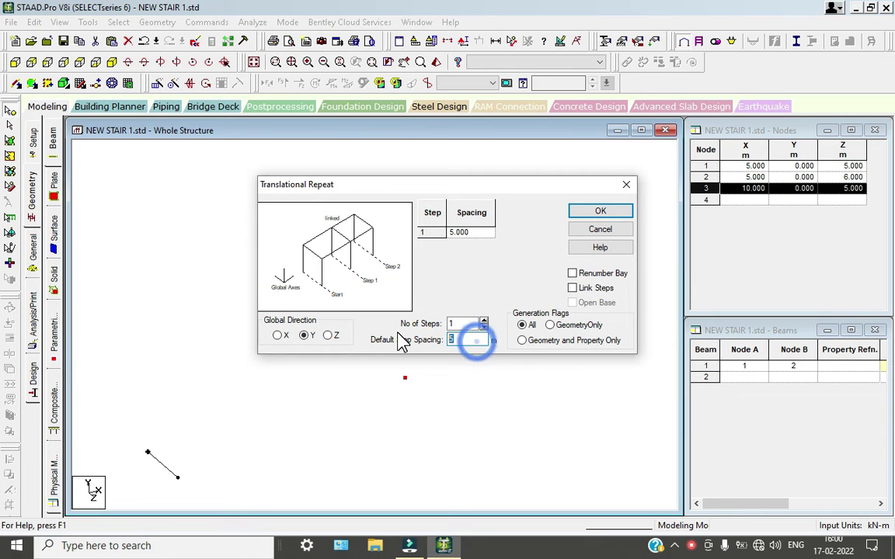
left_click(595, 288)
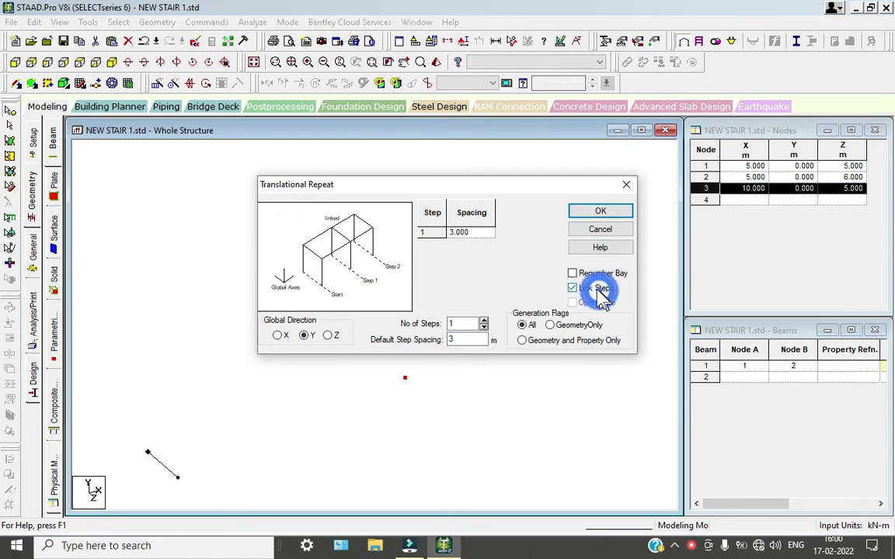
left_click(600, 212)
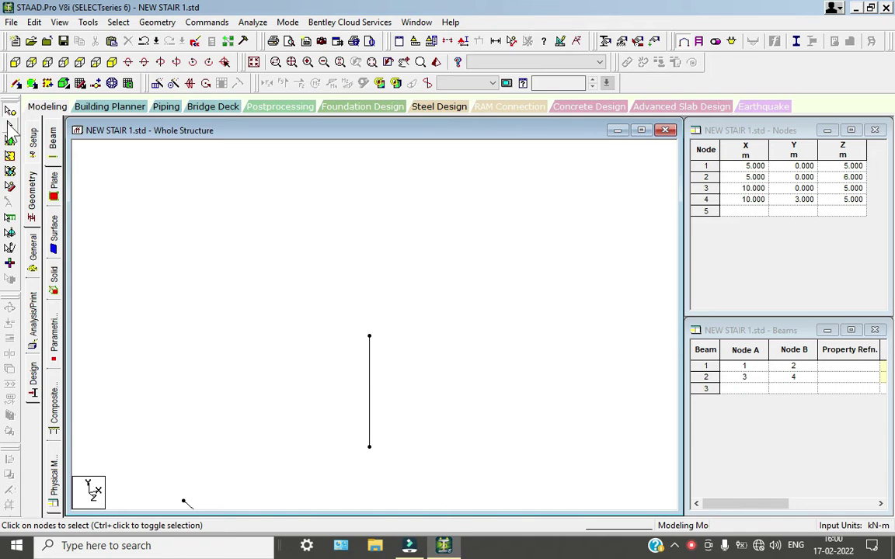
- Insert midpoint node 5 at (10, 1.5, 5), splitting the column into beams 2 and 3
left_click(369, 366)
key("Down")
key("Down")
key("Down")
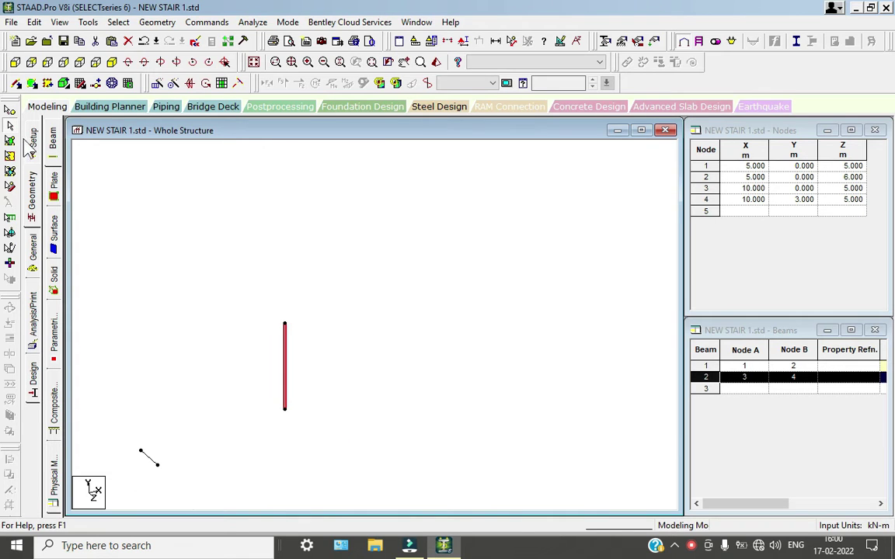
right_click(282, 370)
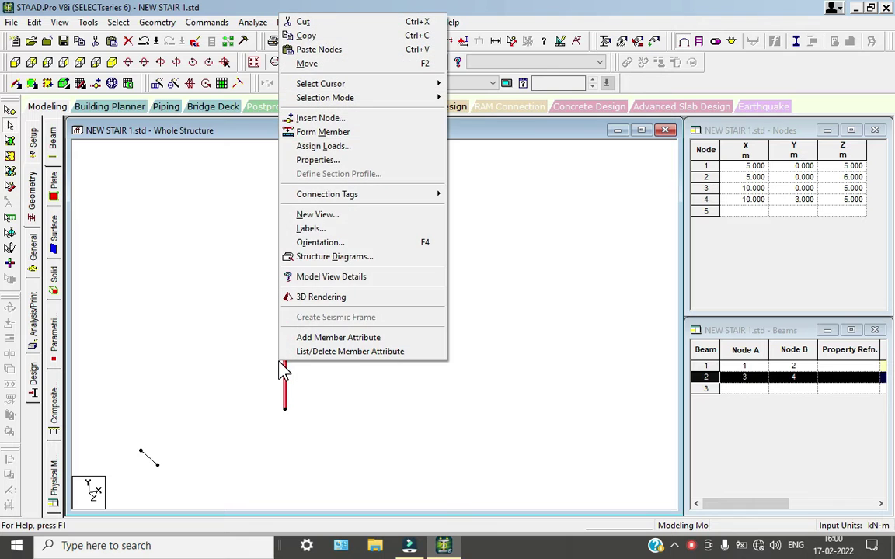
left_click(315, 118)
left_click(401, 331)
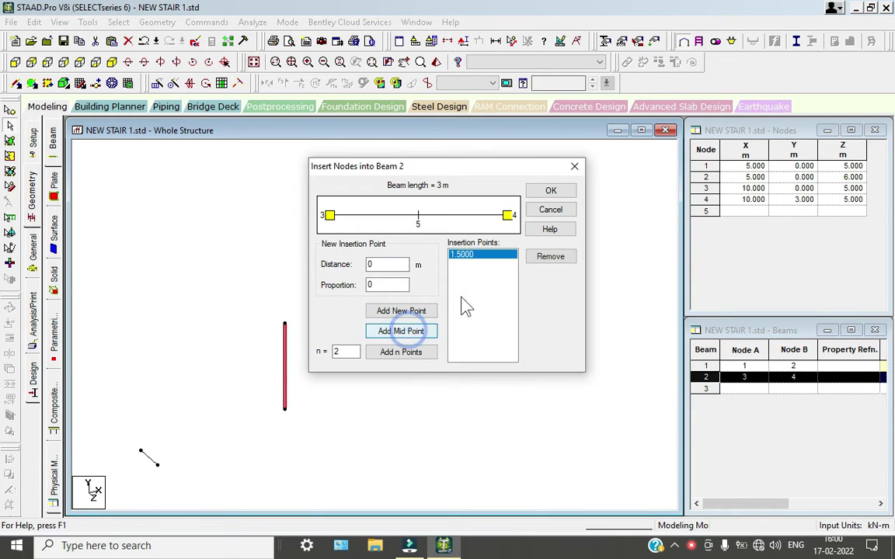
left_click(548, 191)
left_click(391, 375)
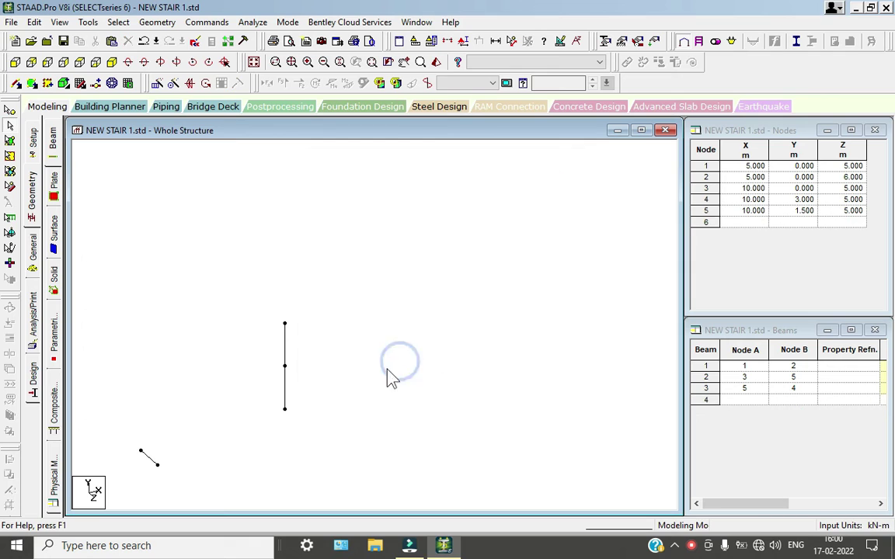
scroll(326, 420, "up", 2)
middle_click_drag(287, 426, 399, 469)
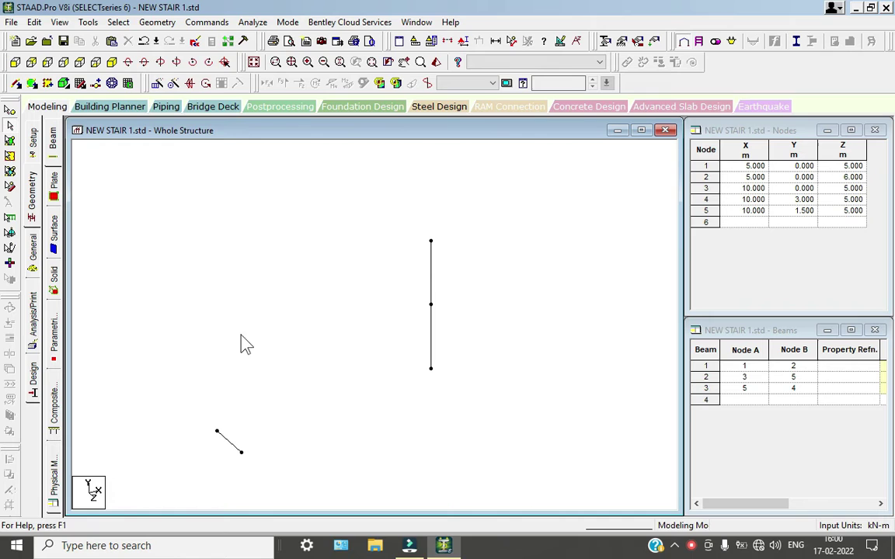
- Select node 5 and begin pasting a copy, ready to enter the Z offset
left_click(10, 123)
left_click_drag(392, 282, 479, 341)
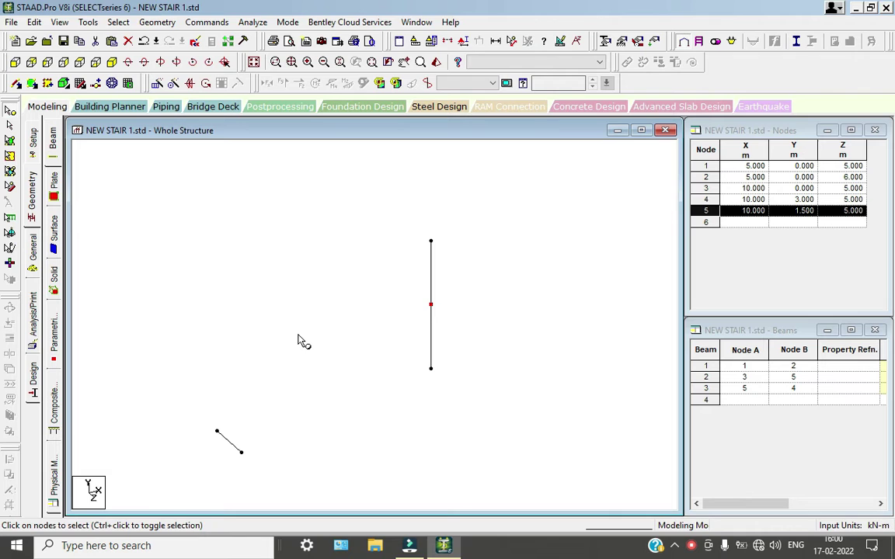
key("ctrl+v")
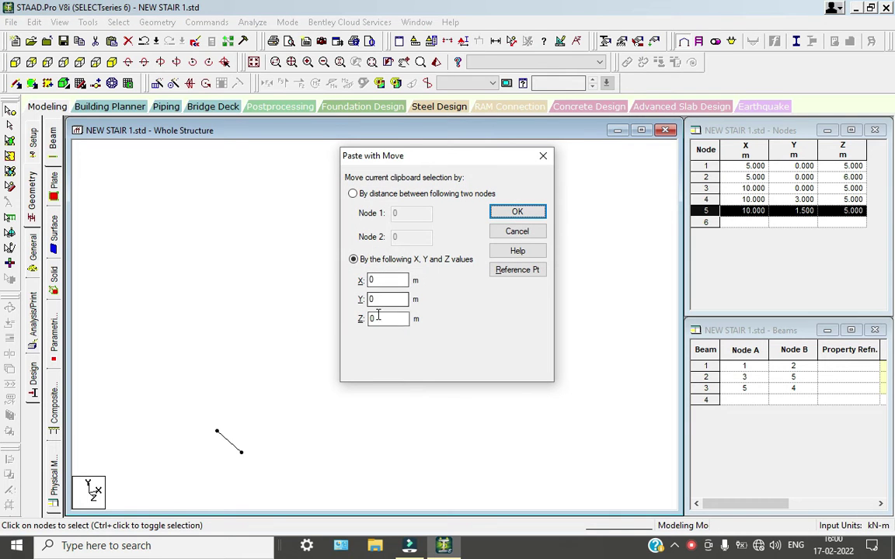
double_click(386, 319)
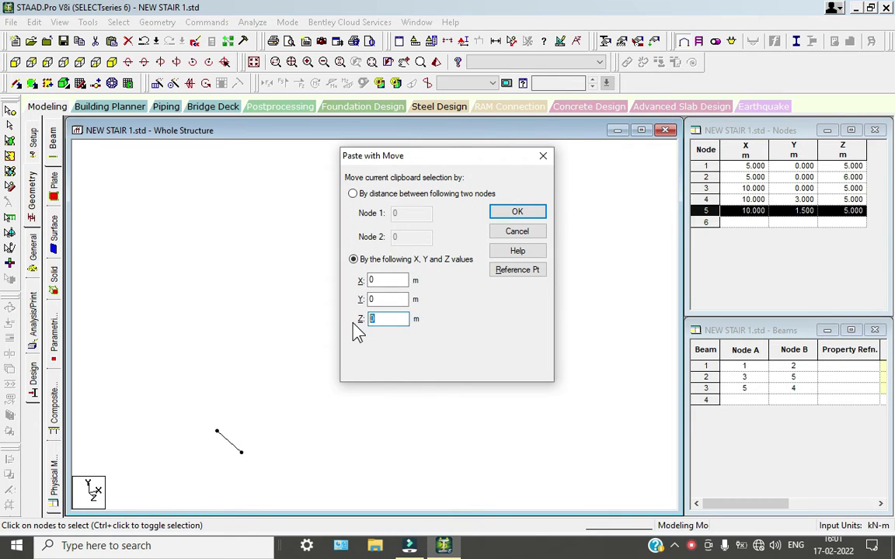
- Paste node 6 at 1 m along Z, then add the sloping slab plate through nodes 5 and 6
type("1")
key("Return")
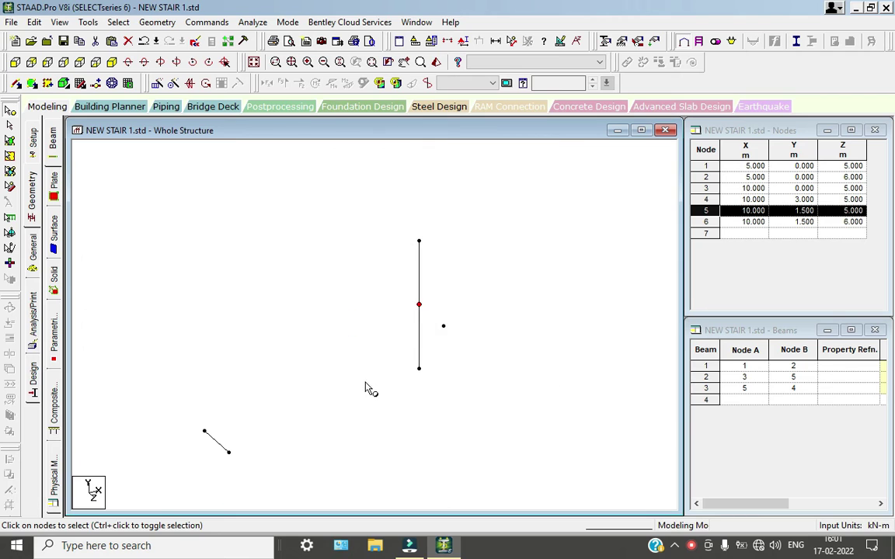
left_click(204, 431)
left_click(420, 305)
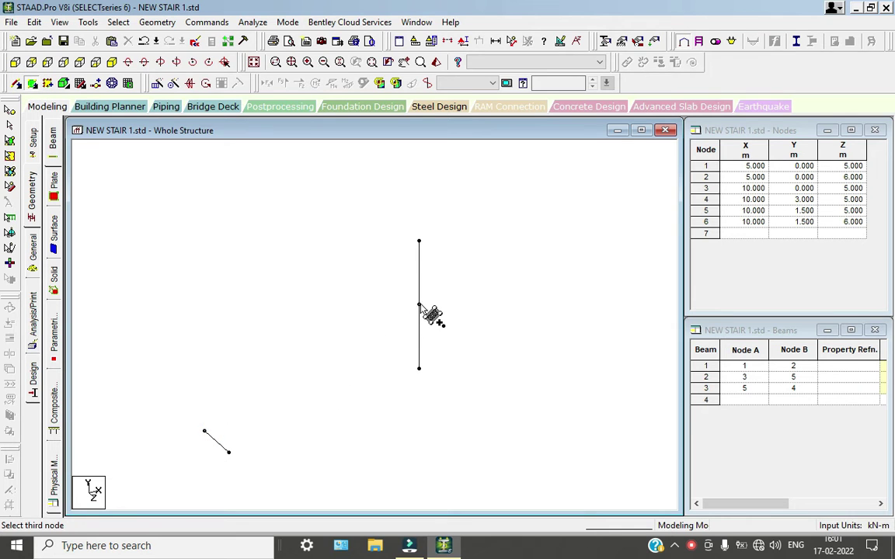
left_click(444, 325)
left_click(229, 452)
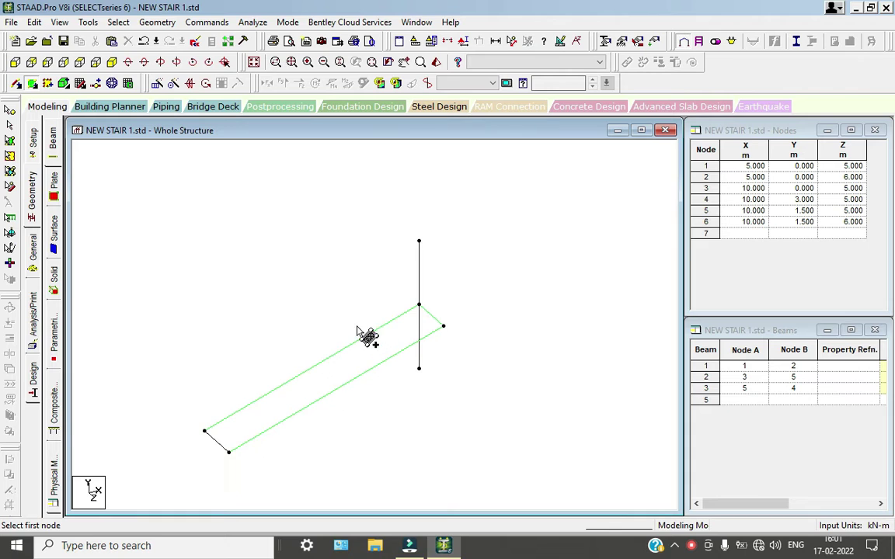
- Draw beam 5 from node 5 to node 6 along the slab's top edge
left_click(15, 83)
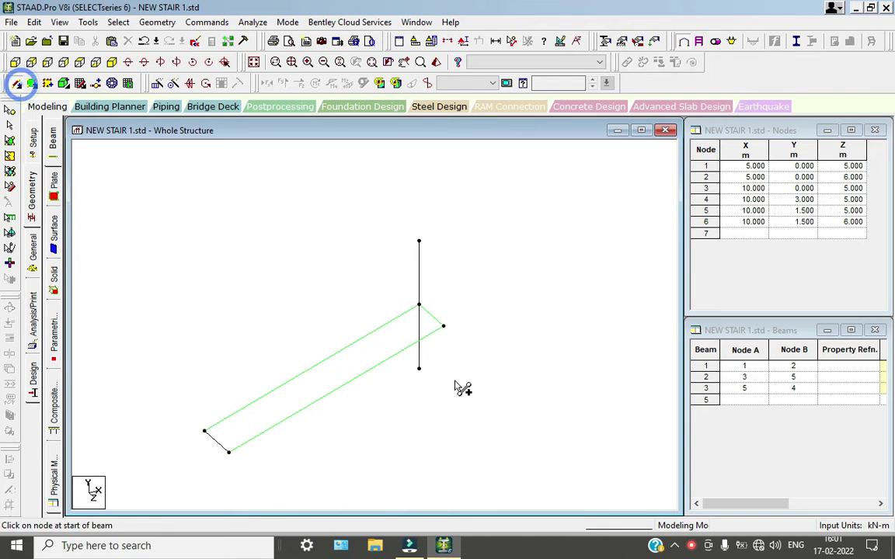
left_click_drag(419, 307, 444, 327)
scroll(455, 353, "down", 2)
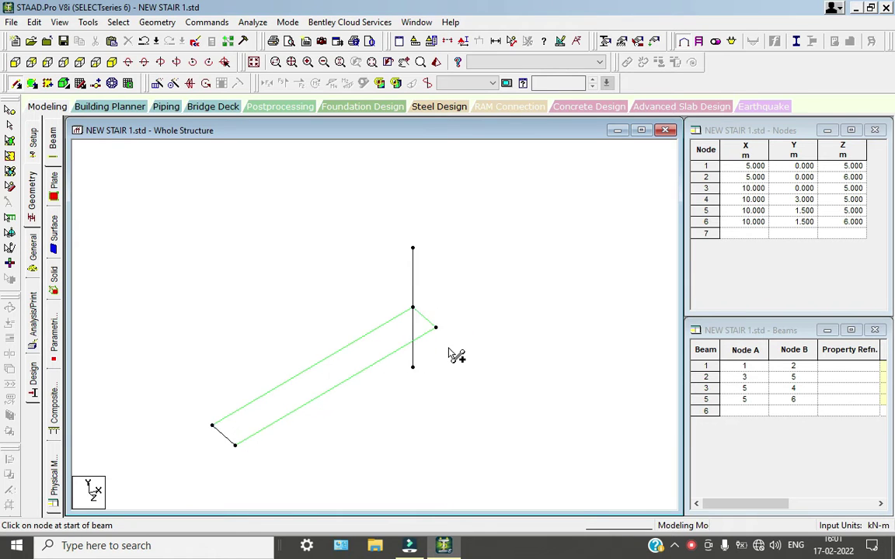
scroll(444, 372, "up", 2)
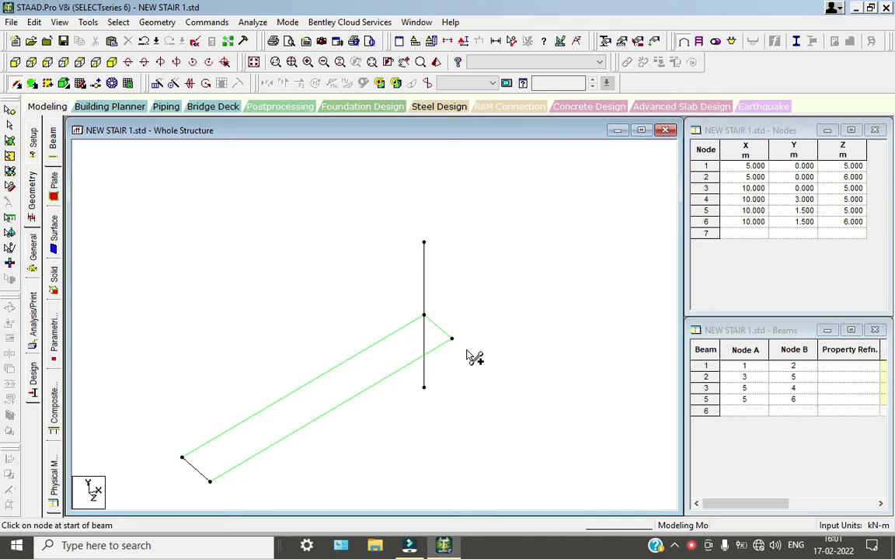
- Paste copies of nodes 5 and 6 offset 1 m in X, creating nodes 7 and 8
left_click(11, 112)
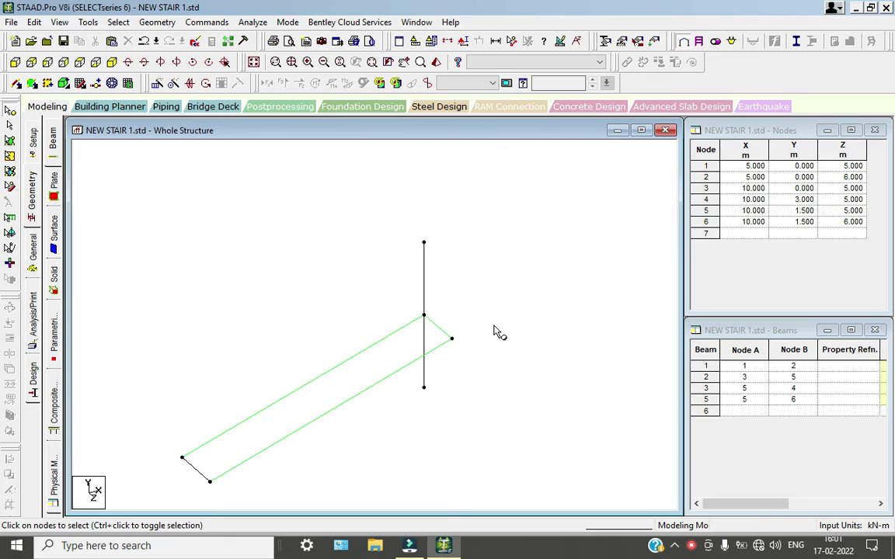
middle_click_drag(493, 332, 444, 377)
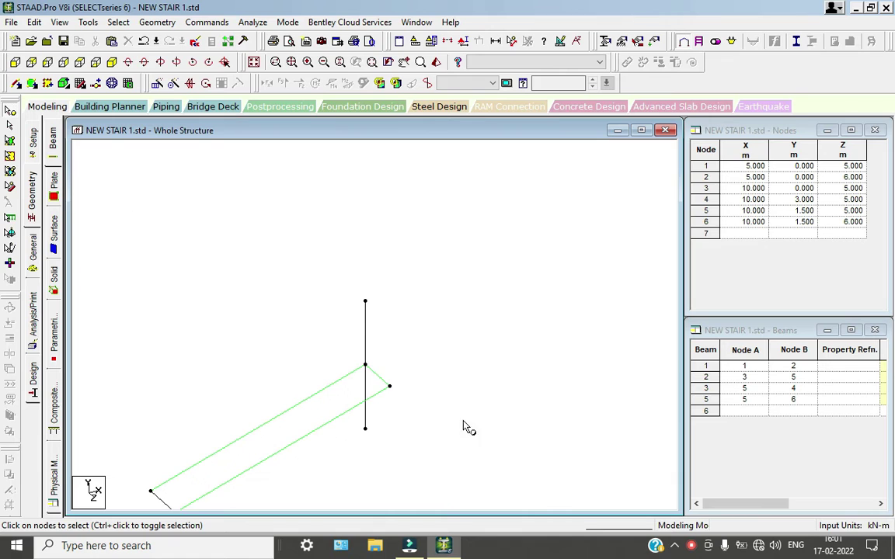
left_click_drag(354, 356, 405, 401)
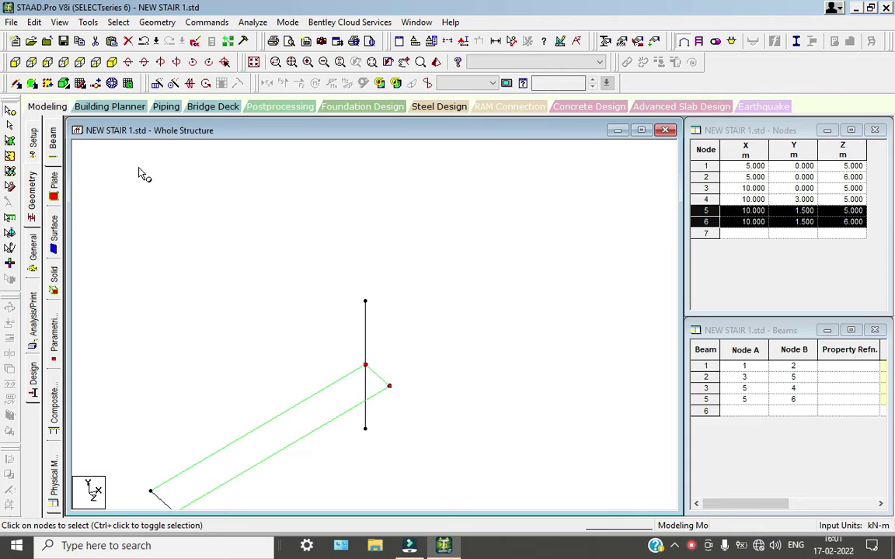
key("ctrl+v")
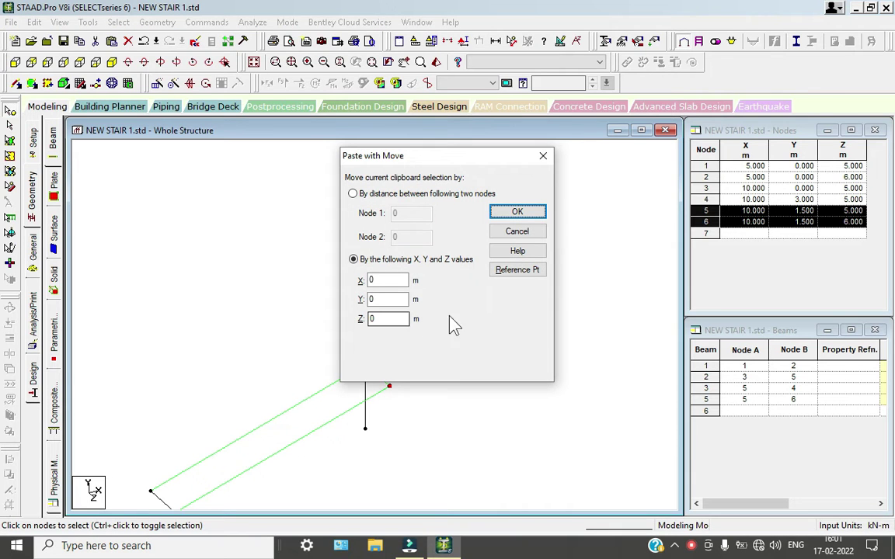
left_click(385, 281)
type("1")
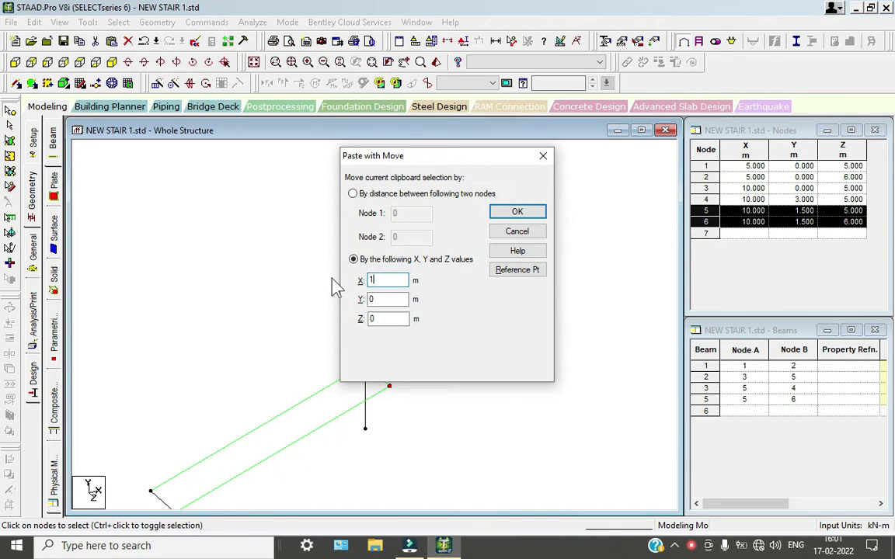
key("Return")
left_click(431, 312)
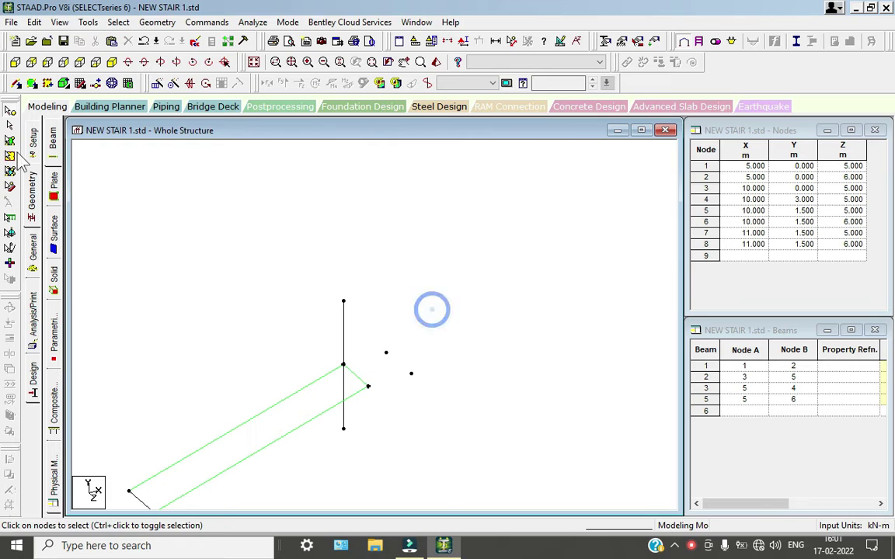
- Add the landing plate on corner nodes 5, 7, 8 and 6
left_click(32, 83)
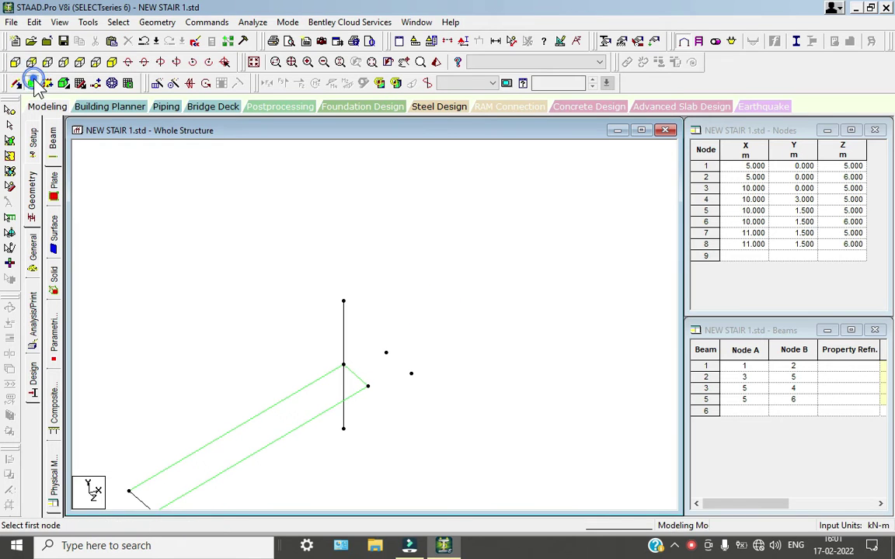
left_click(343, 364)
left_click(387, 353)
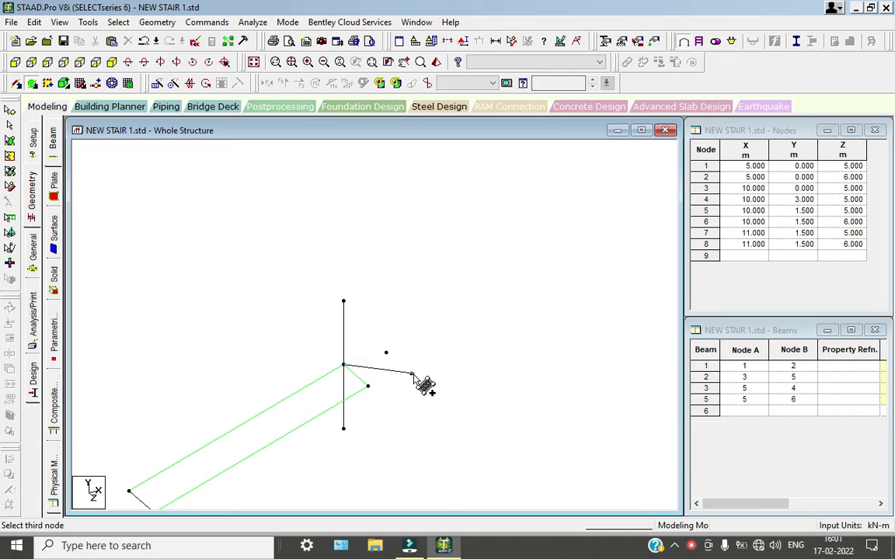
left_click(411, 374)
left_click(367, 386)
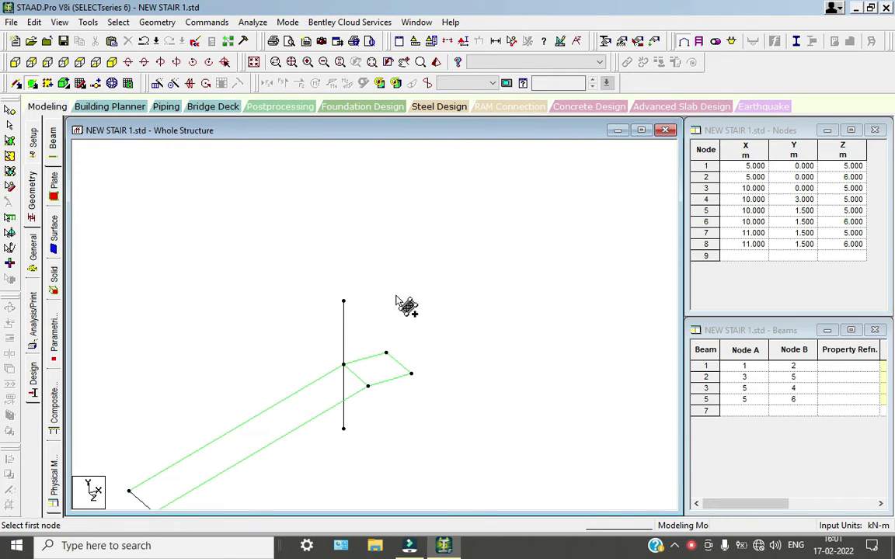
- Draw landing edge beams between nodes 5–6 and nodes 7–8
left_click(17, 83)
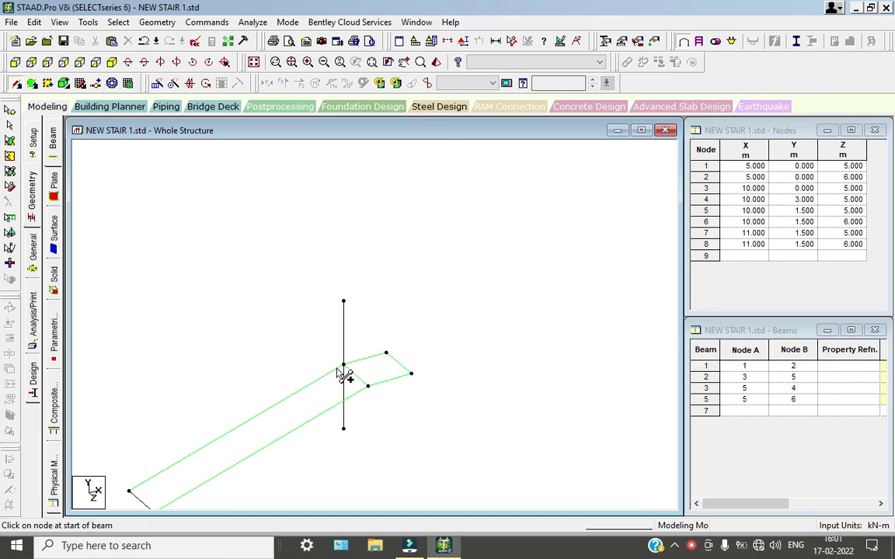
left_click_drag(343, 365, 369, 387)
left_click_drag(386, 353, 411, 374)
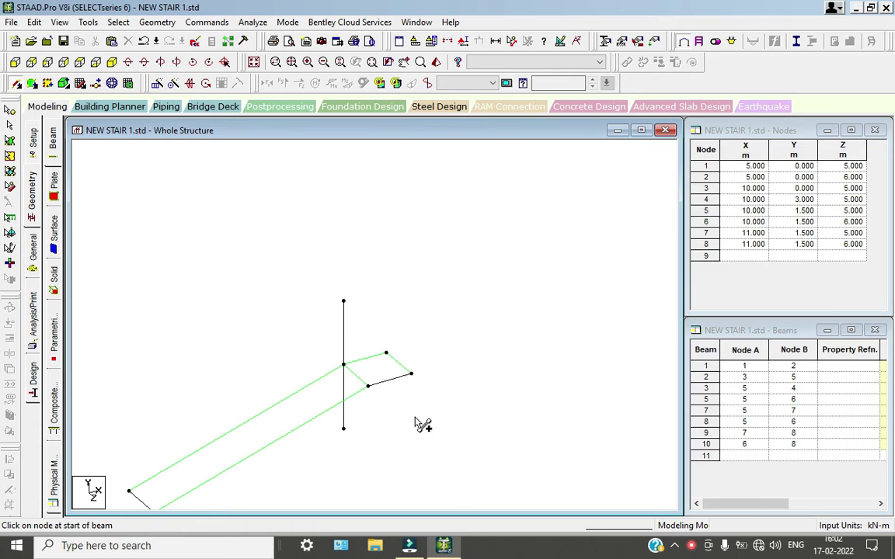
left_click(10, 110)
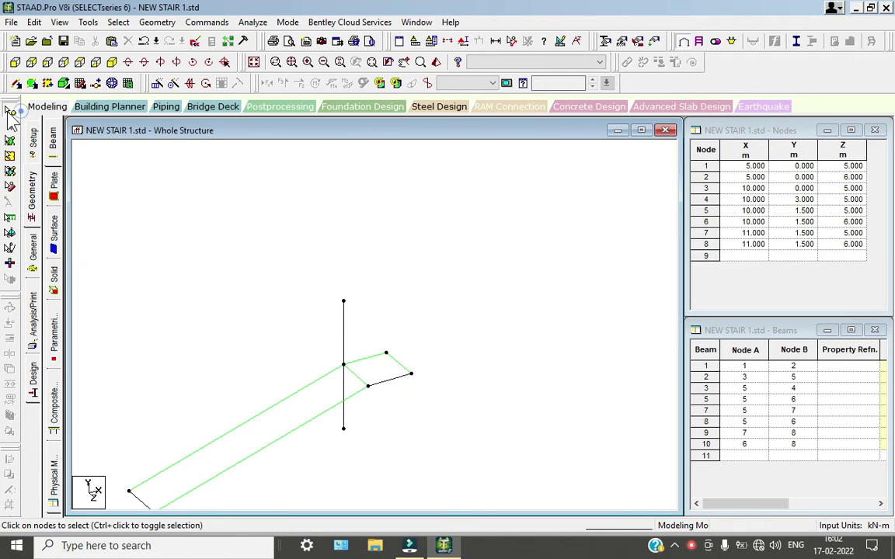
middle_click_drag(333, 374, 442, 353)
left_click_drag(333, 330, 449, 355)
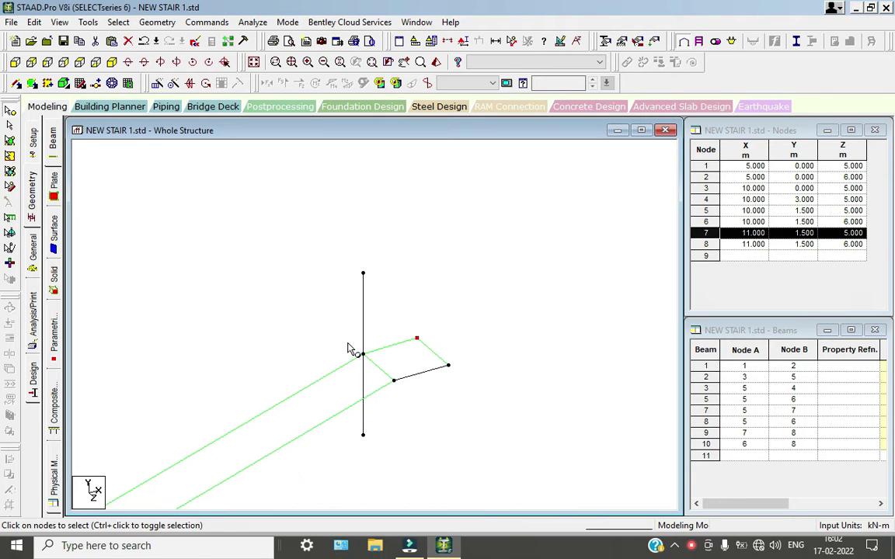
left_click_drag(345, 344, 372, 360)
left_click_drag(414, 324, 441, 336)
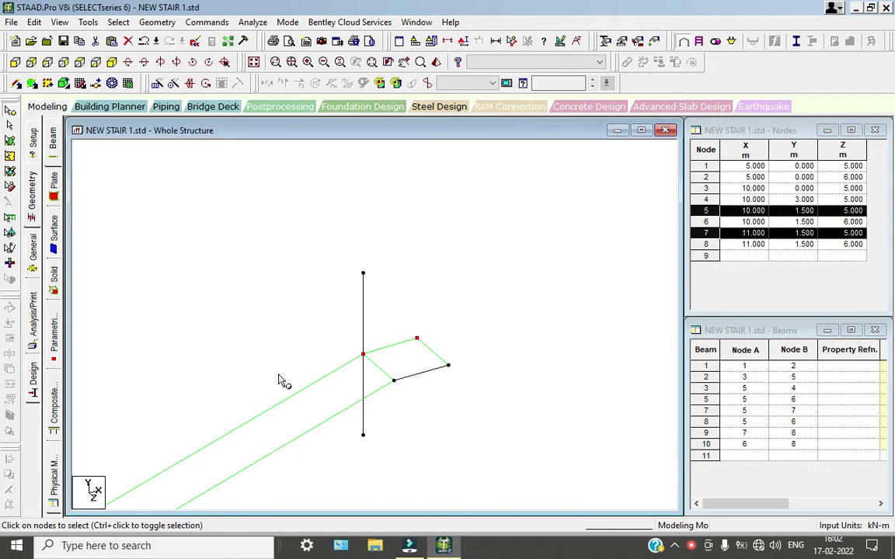
key("ctrl+v")
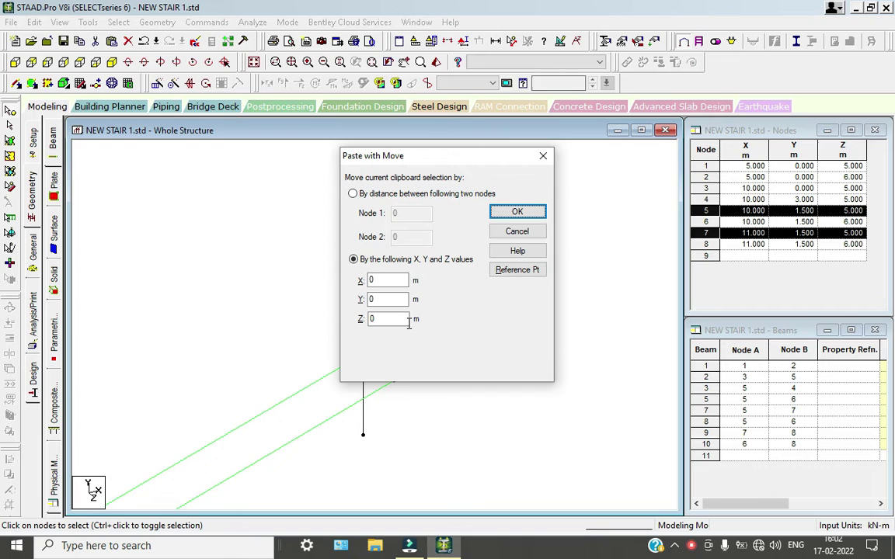
double_click(406, 319)
left_click(543, 156)
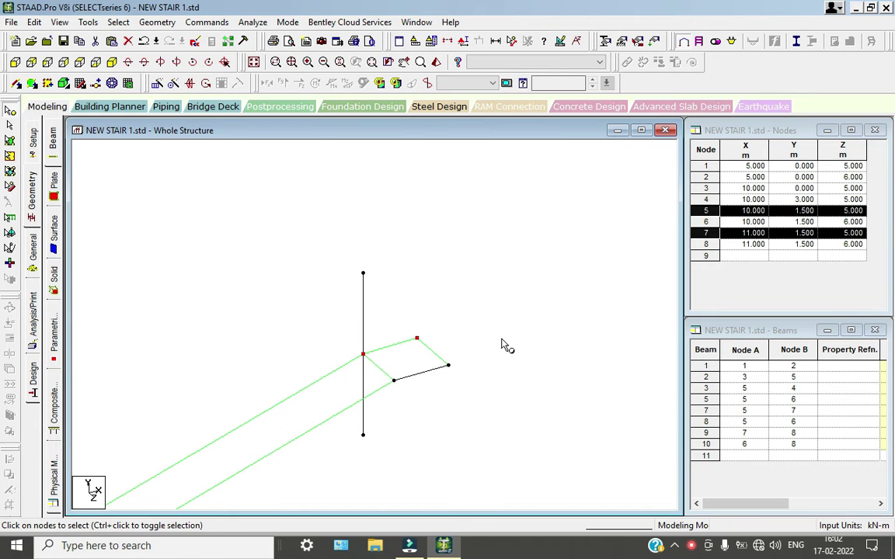
- Paste a copy of node 4 with a Z offset of -1 to create node 9 at (10, 3, 4)
left_click(445, 332)
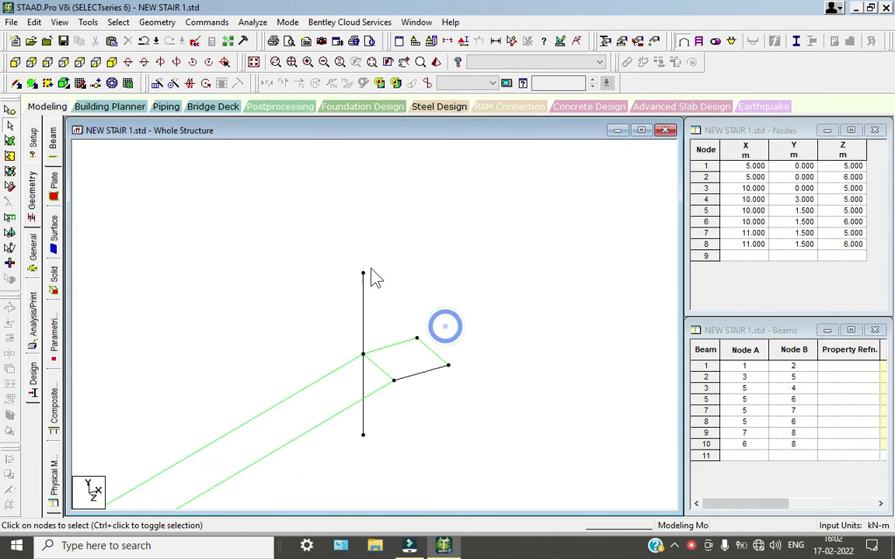
left_click(11, 110)
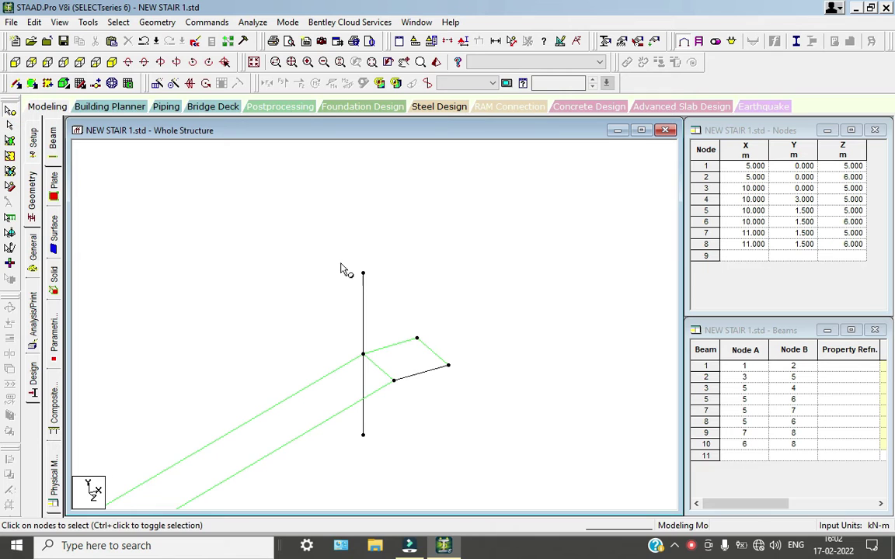
left_click(363, 274)
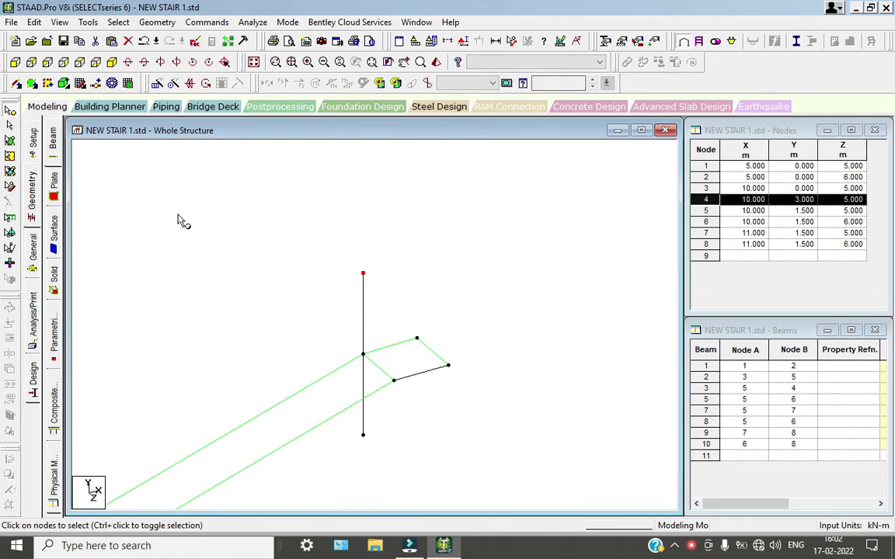
key("ctrl+v")
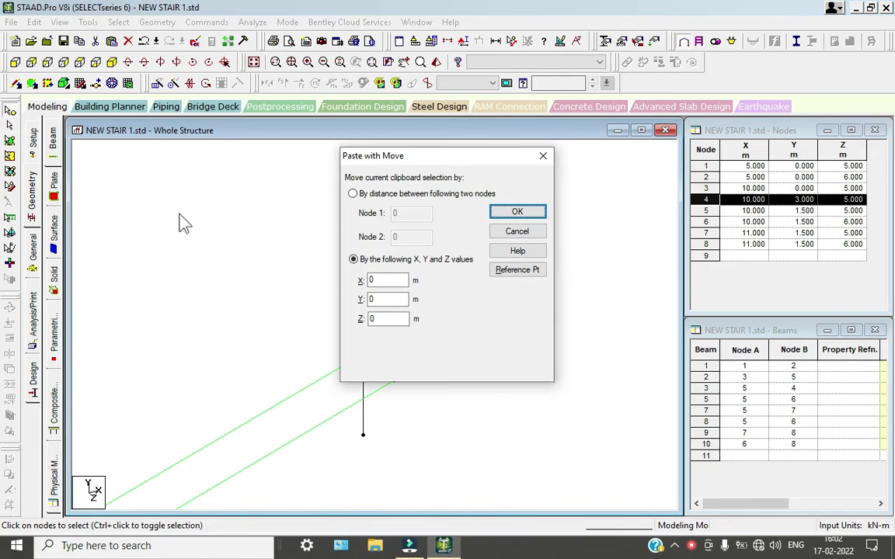
double_click(392, 318)
key("Return")
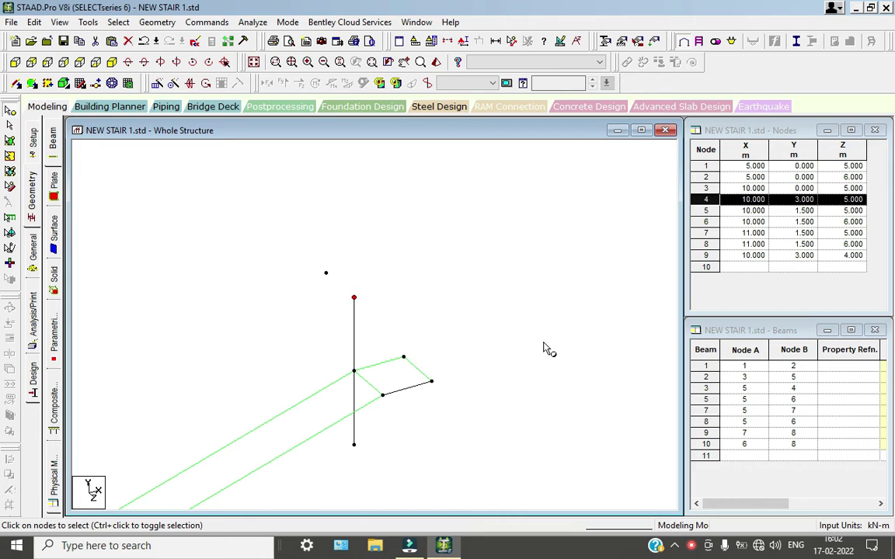
left_click(172, 65)
left_click(178, 63)
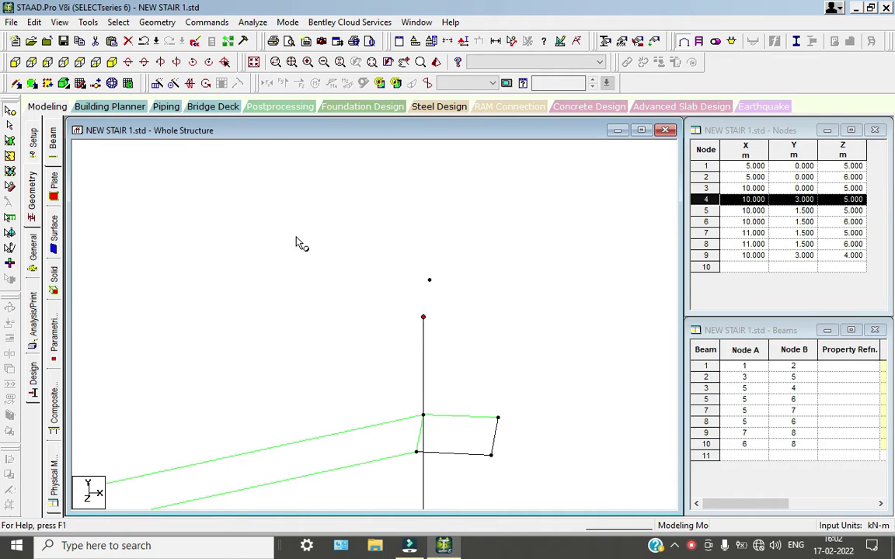
left_click(130, 63)
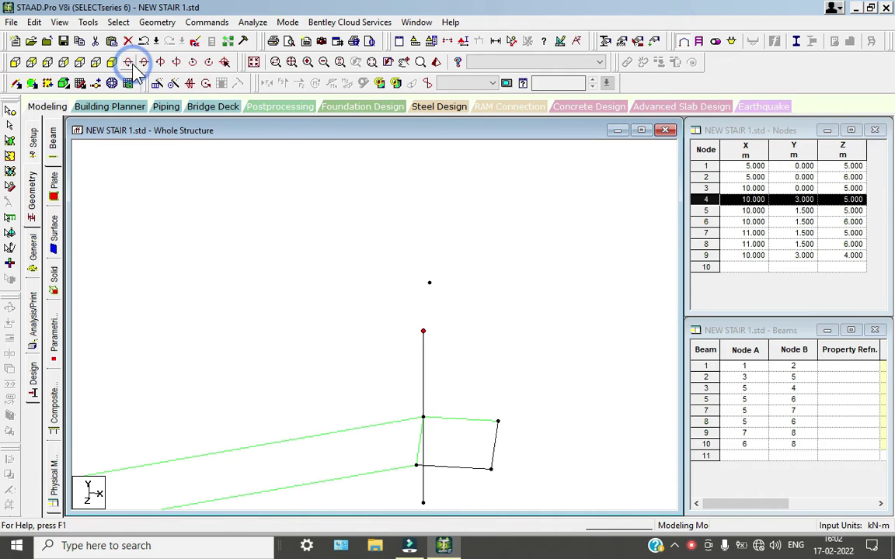
left_click(163, 63)
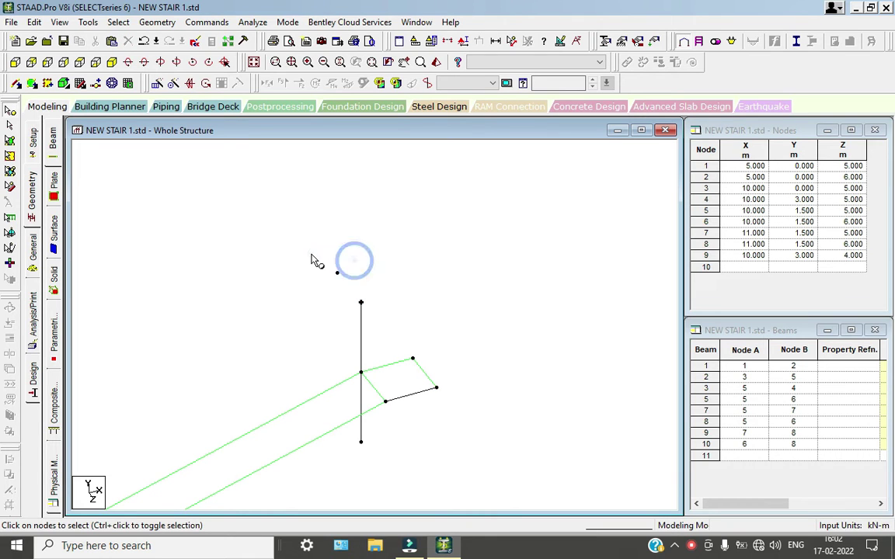
- Paste a copy of node 9 with an X offset of 1 to create node 10 at (11, 3, 4)
left_click(337, 273)
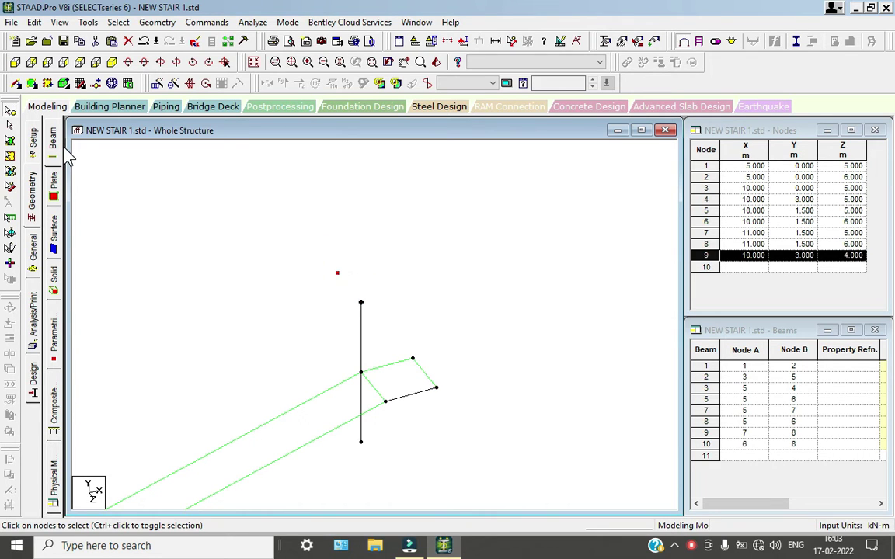
key("ctrl+v")
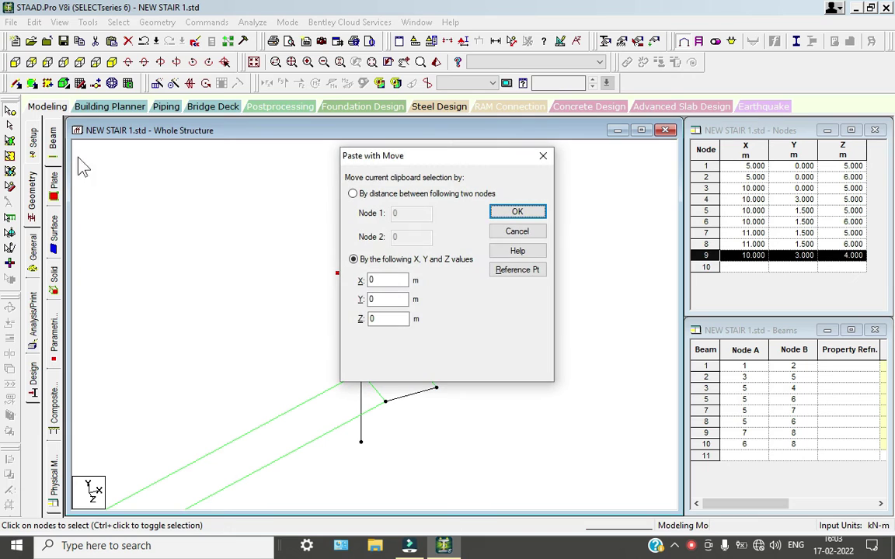
double_click(385, 281)
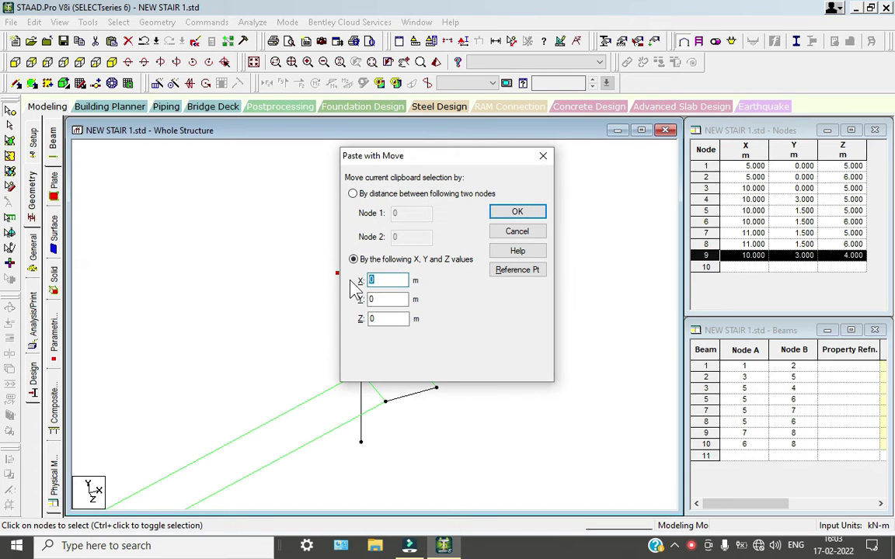
type("1")
key("Return")
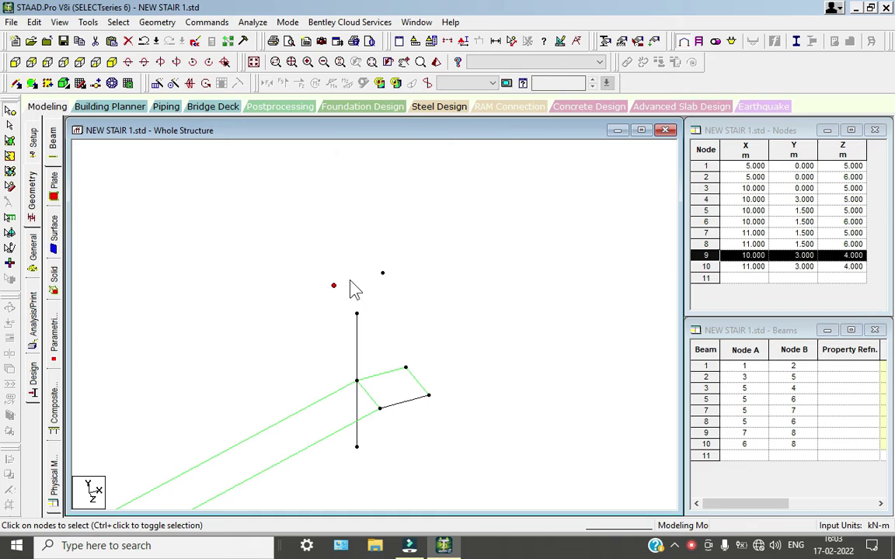
- Draw beam 11 from node 9 to node 10
left_click(560, 372)
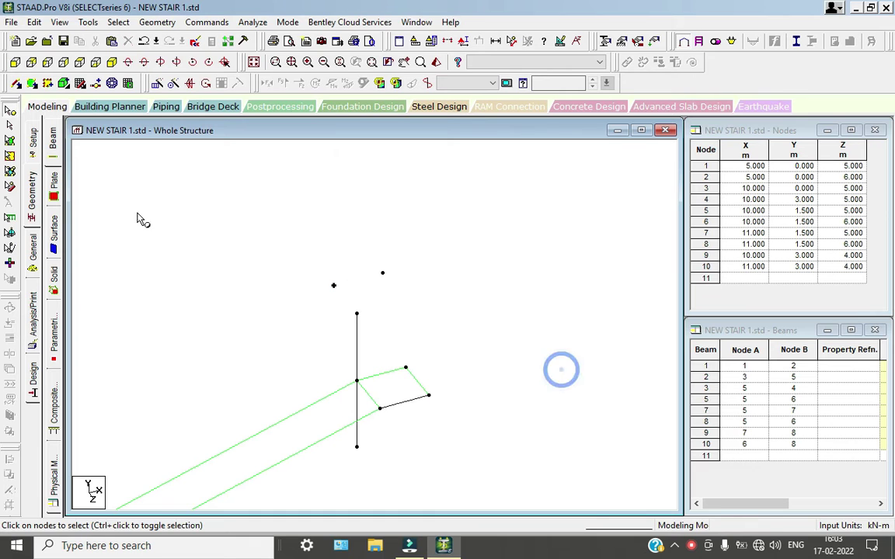
left_click(16, 83)
mouse_move(334, 285)
left_mouse_down()
mouse_move(388, 284)
mouse_move(382, 273)
left_mouse_up()
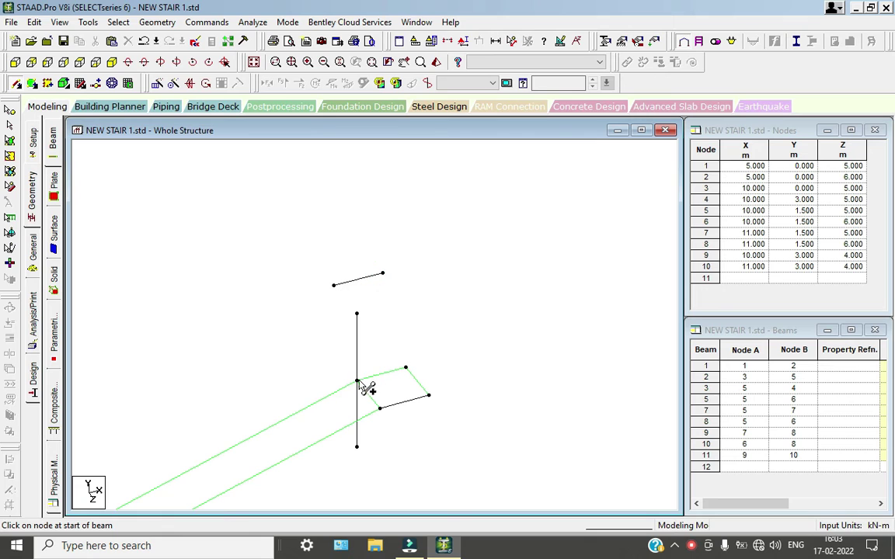
- Draw a four-noded plate through nodes 9, 10, 7 and 5, then accept the auto save
left_click(32, 84)
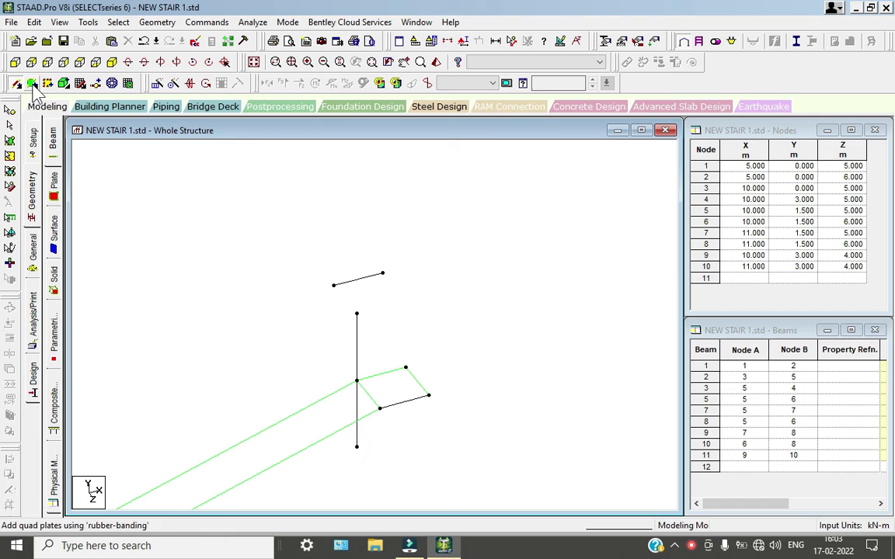
left_click(333, 284)
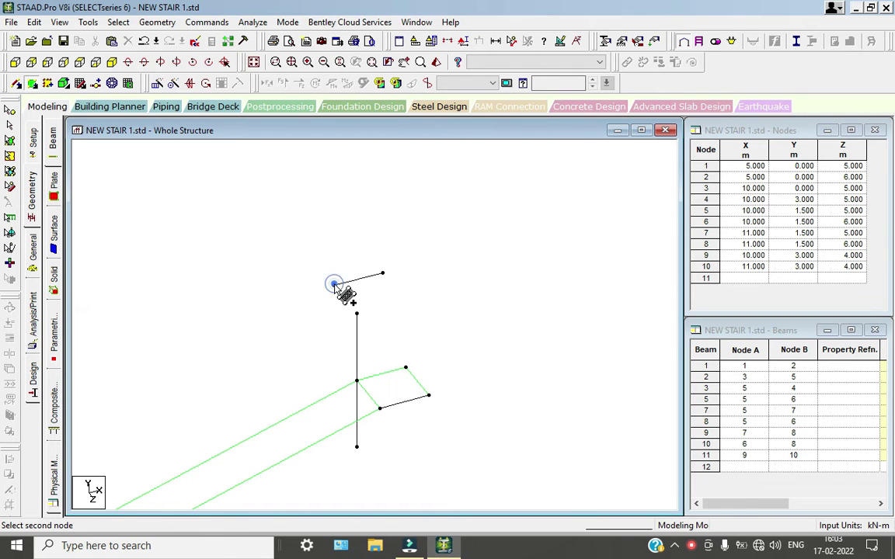
left_click(382, 275)
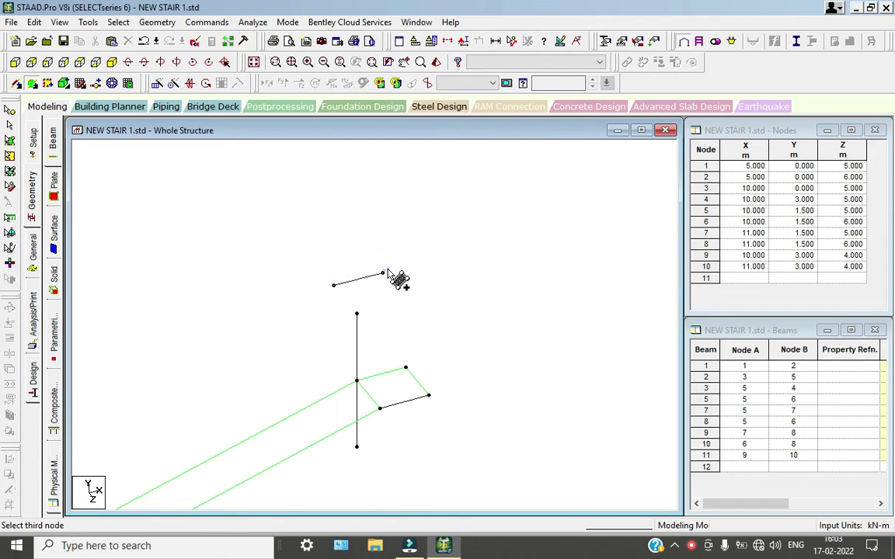
left_click(405, 367)
left_click(357, 380)
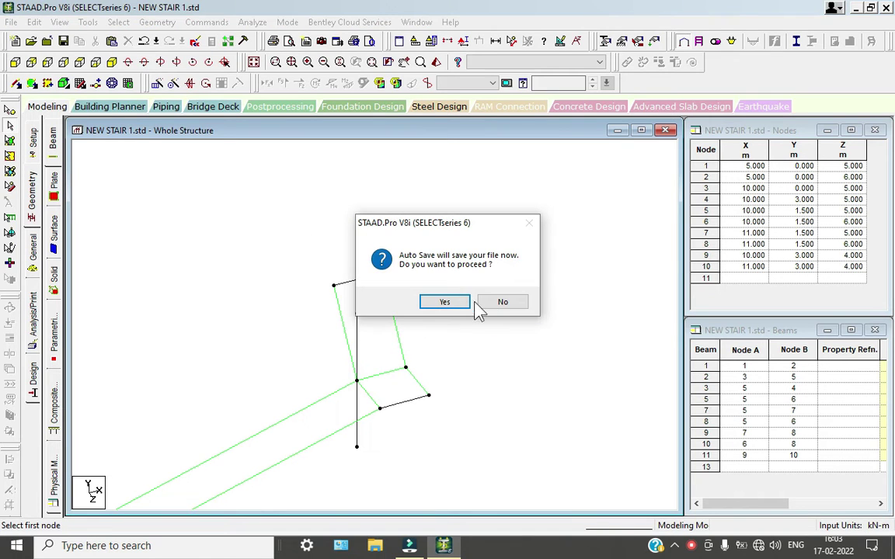
left_click(448, 301)
left_click(359, 289)
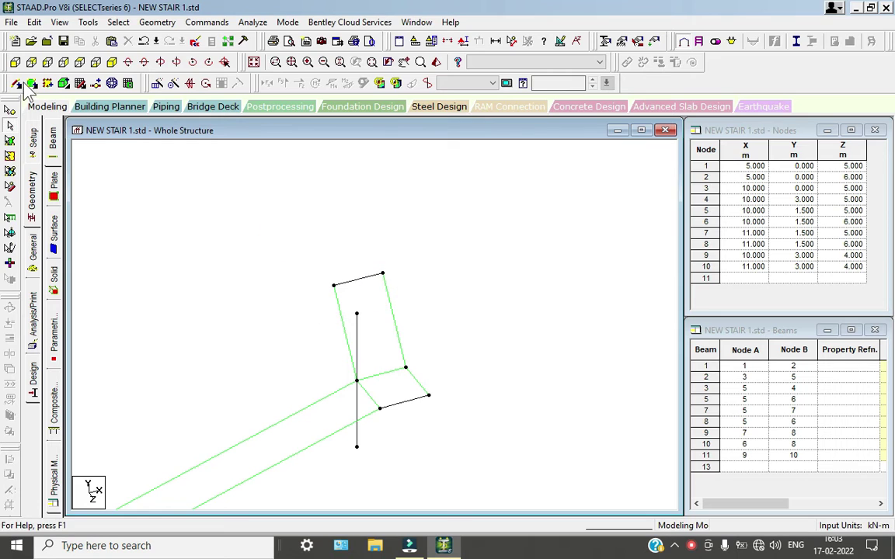
- Draw beam 13 from column-top node 4 to node 9
left_click_drag(359, 313, 334, 286)
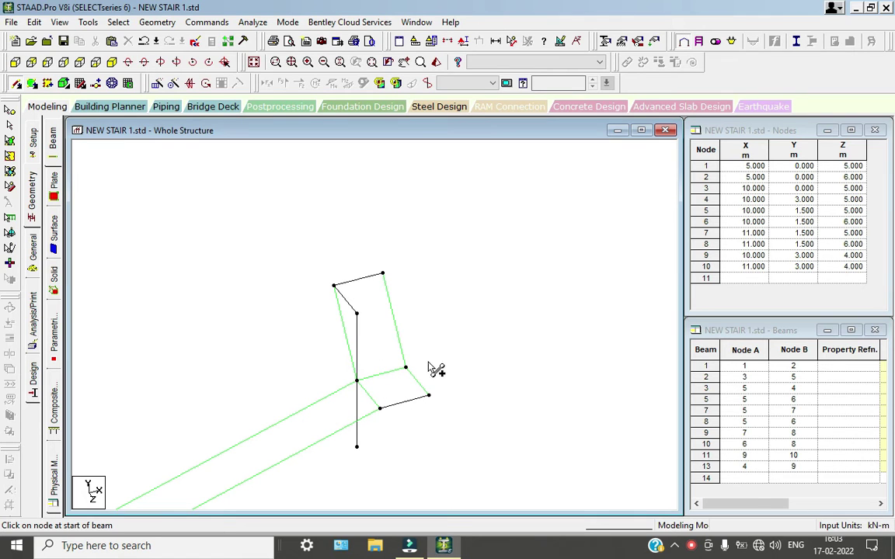
- Create a new Fixed support as Support 2
left_click(34, 259)
left_click(55, 241)
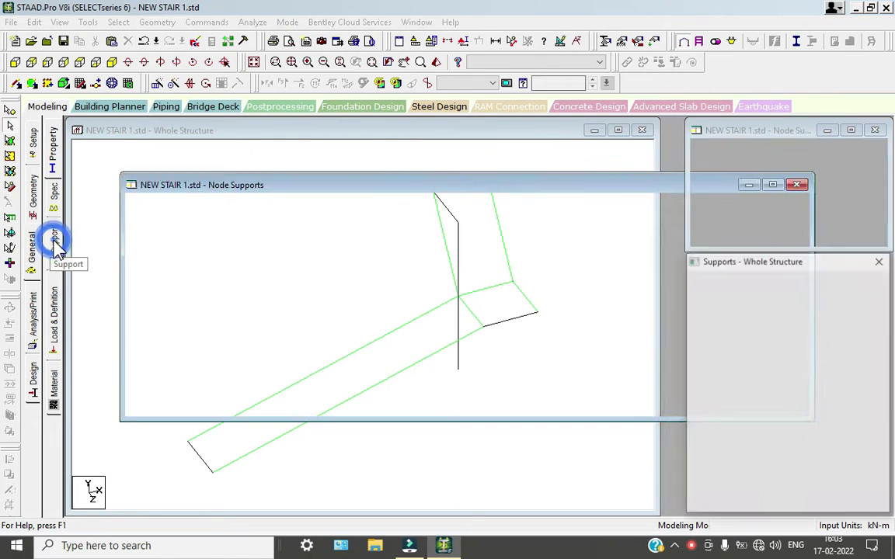
left_click(15, 64)
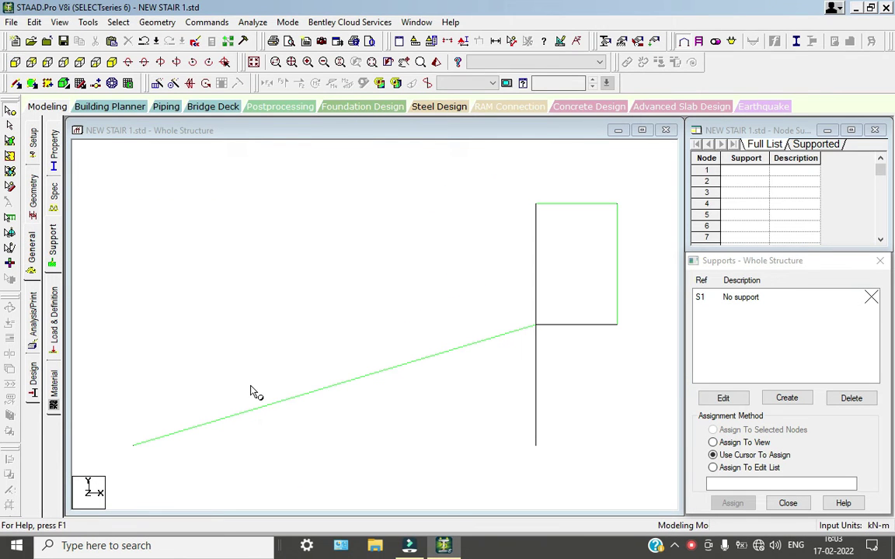
left_click(780, 396)
left_click(690, 514)
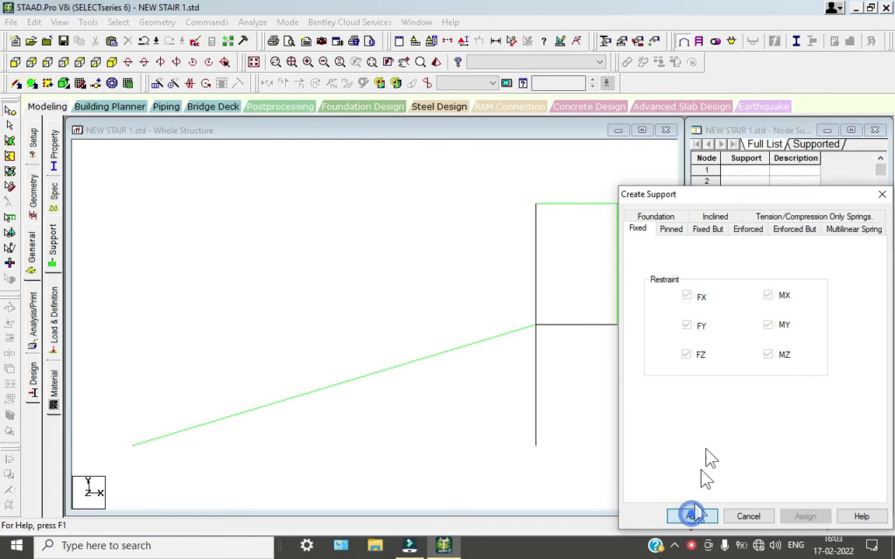
- Assign Support 2 to base nodes 1, 2 and 3
left_click(759, 313)
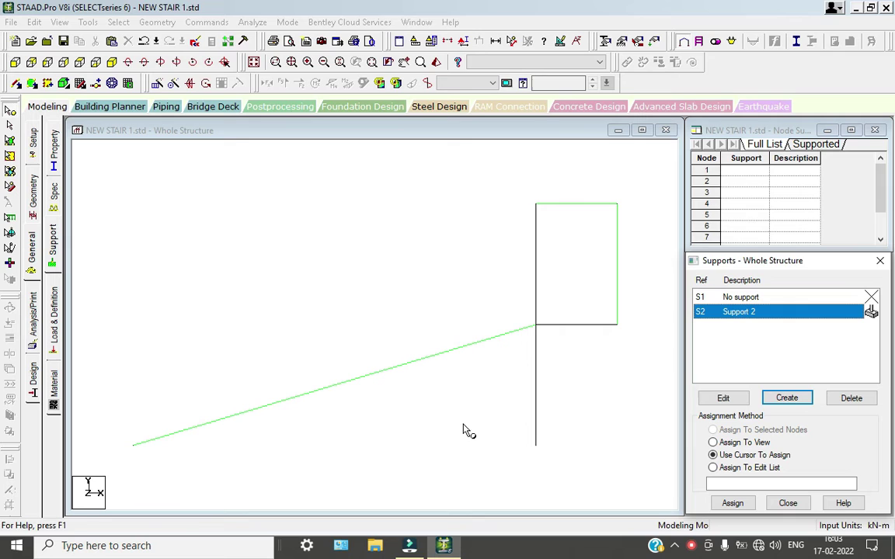
left_click_drag(485, 419, 565, 470)
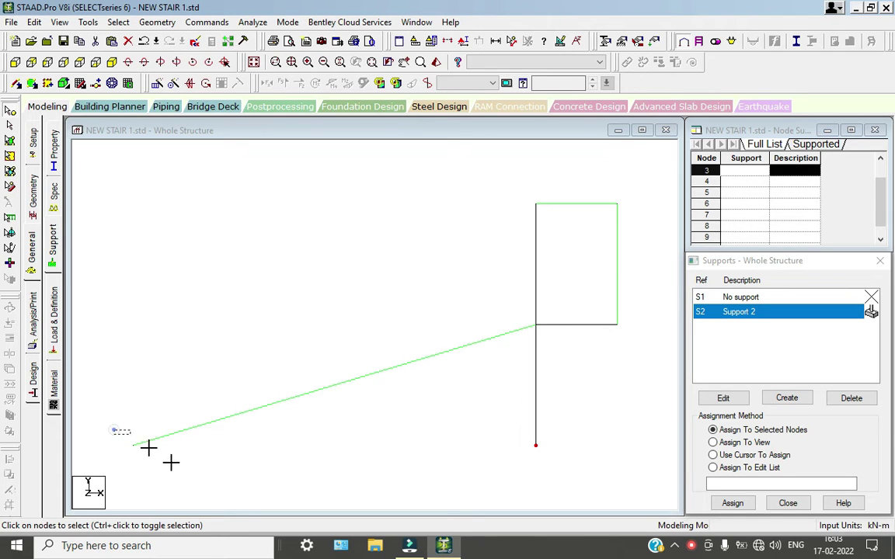
left_click_drag(114, 430, 171, 463, "ctrl")
left_click(111, 61)
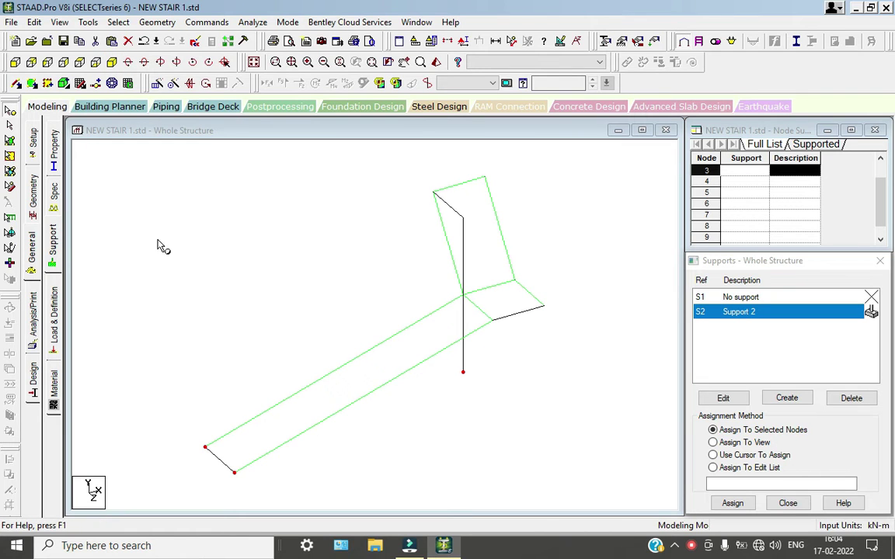
left_click(732, 503)
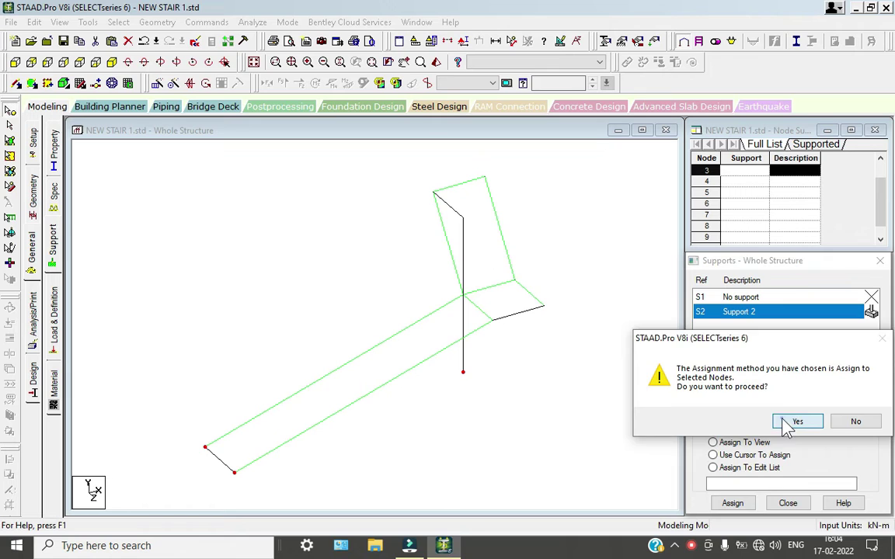
left_click(794, 422)
left_click(707, 546)
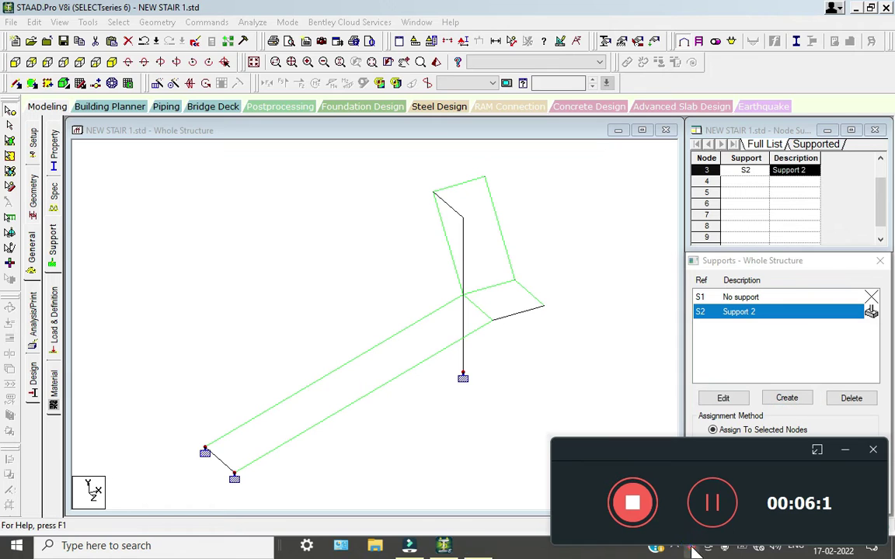
left_click(846, 452)
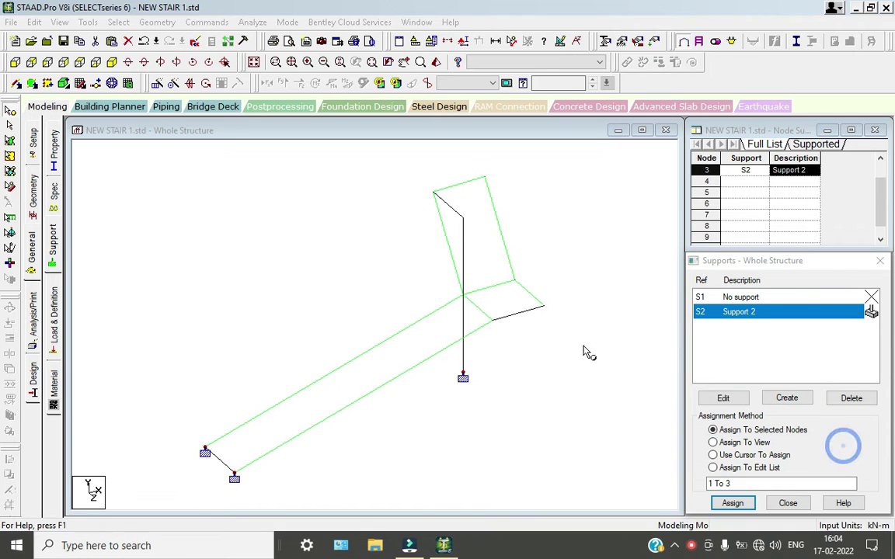
- Define a rectangular concrete section with YD 0.45 and ZD 0.40
left_click(55, 146)
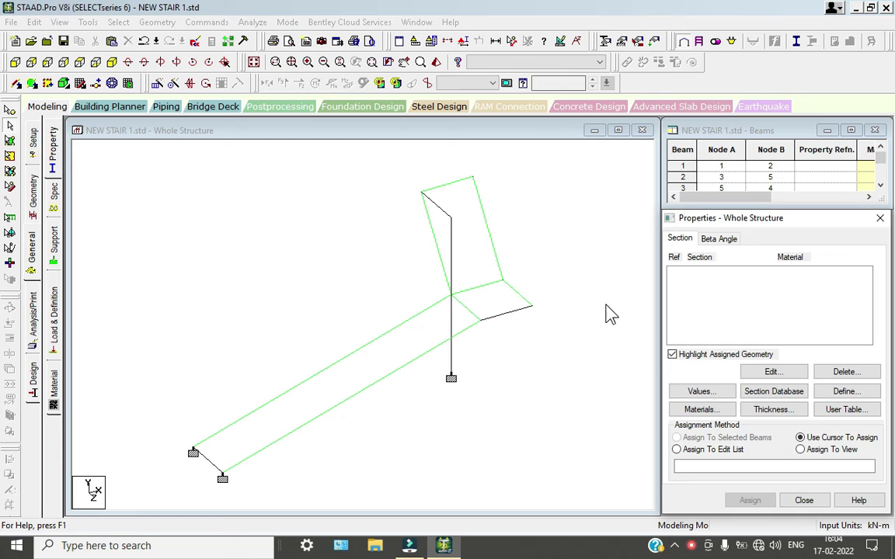
left_click(846, 391)
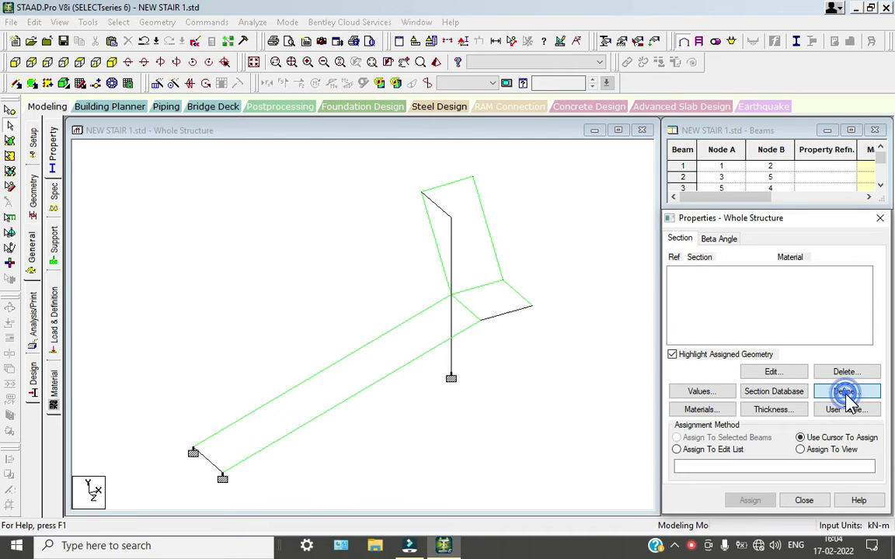
left_click(247, 162)
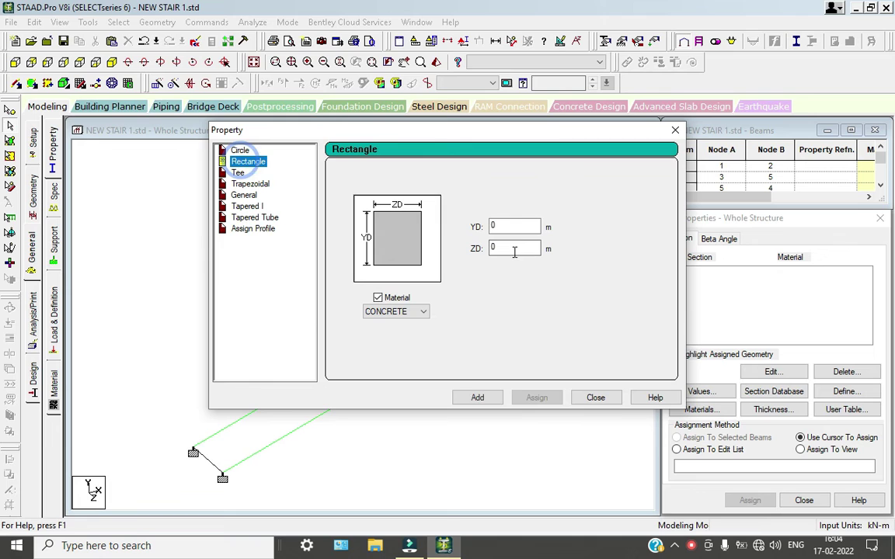
left_click(516, 227)
type(".45")
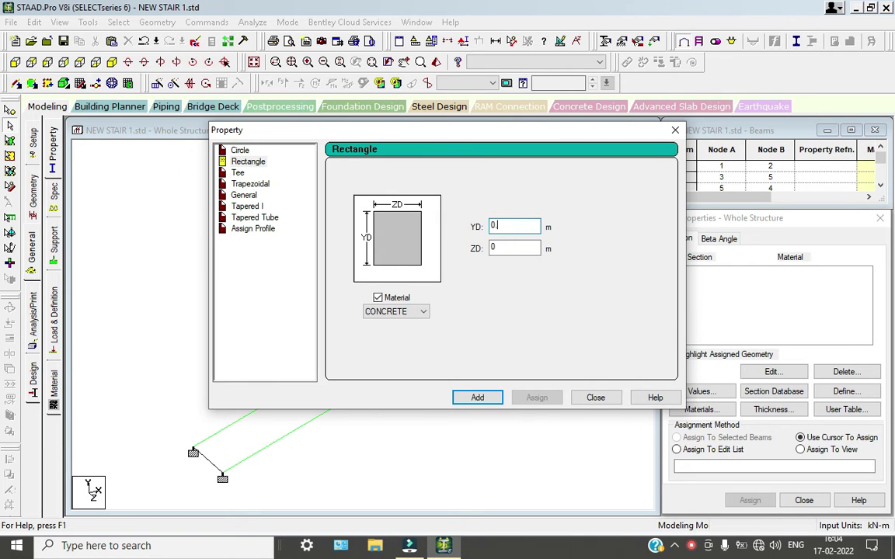
left_click(525, 248)
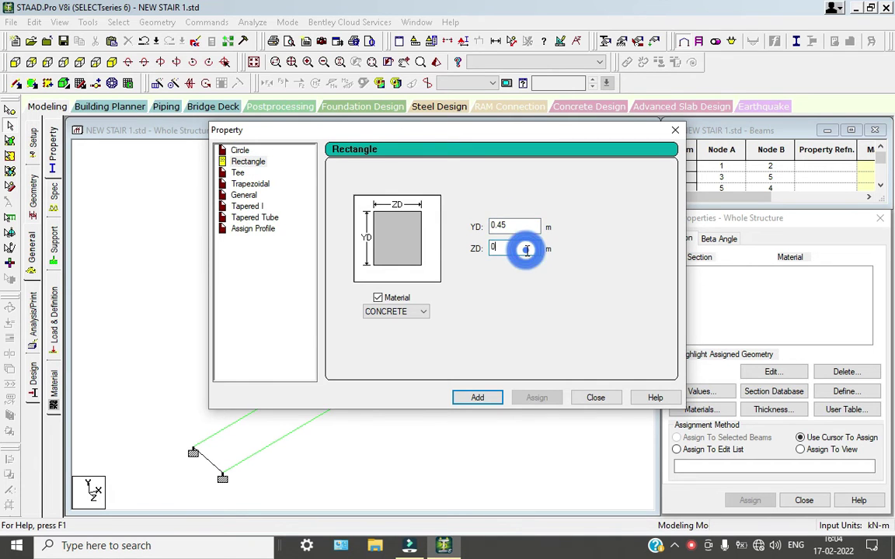
type(".4")
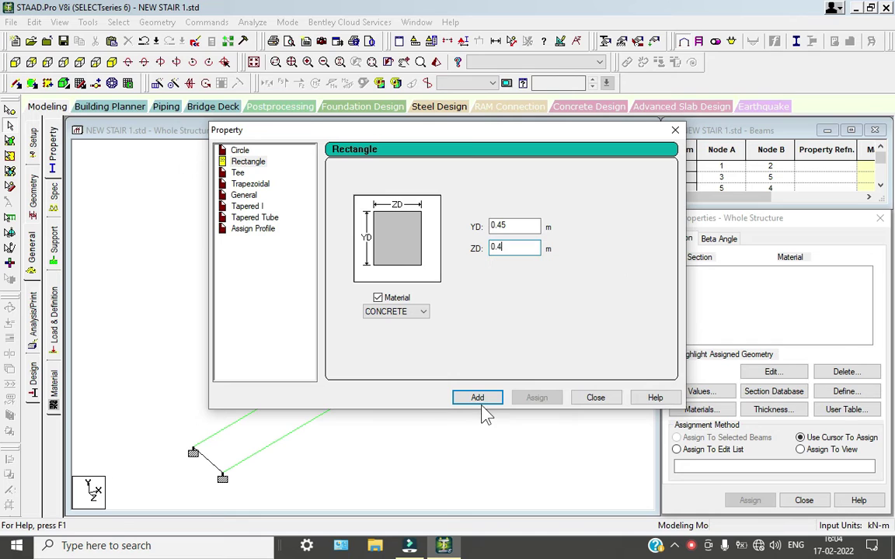
left_click(477, 399)
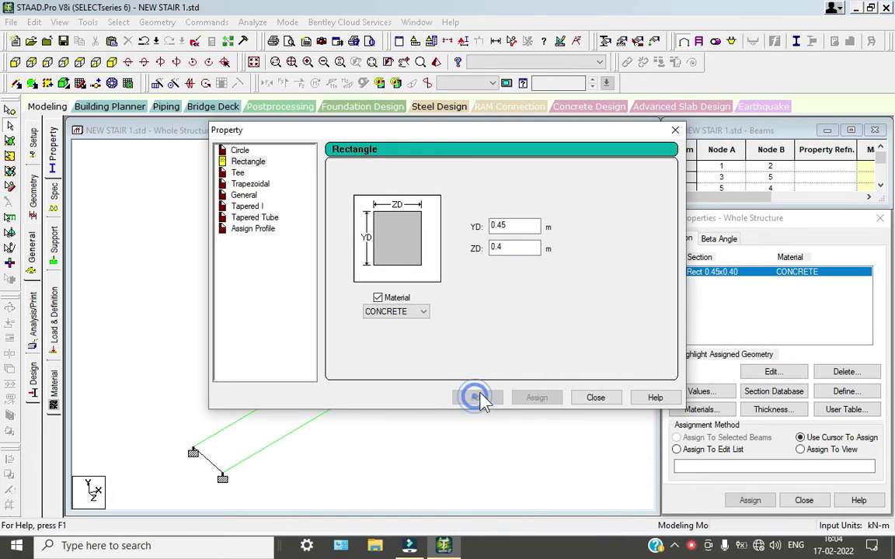
- Add a second rectangular section of 0.35 x 0.35
left_click(525, 224)
key("BackSpace")
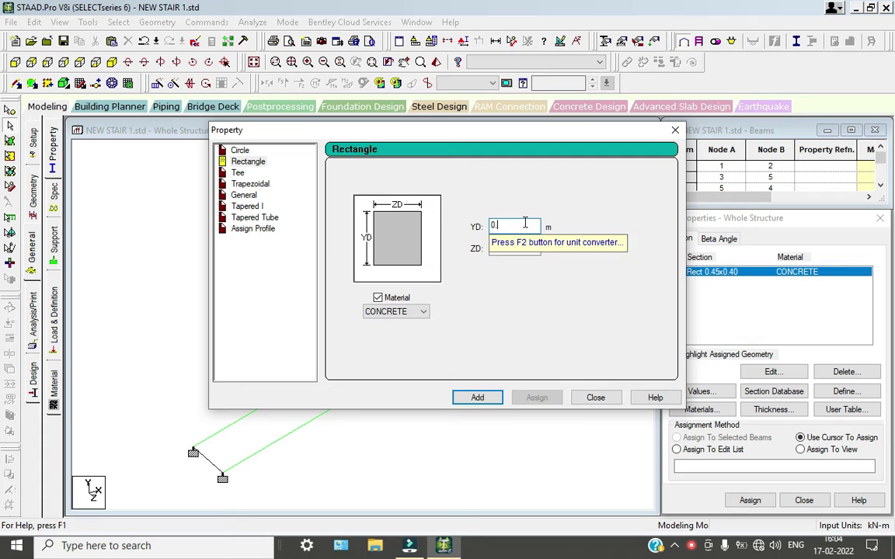
type("3")
left_click(510, 246)
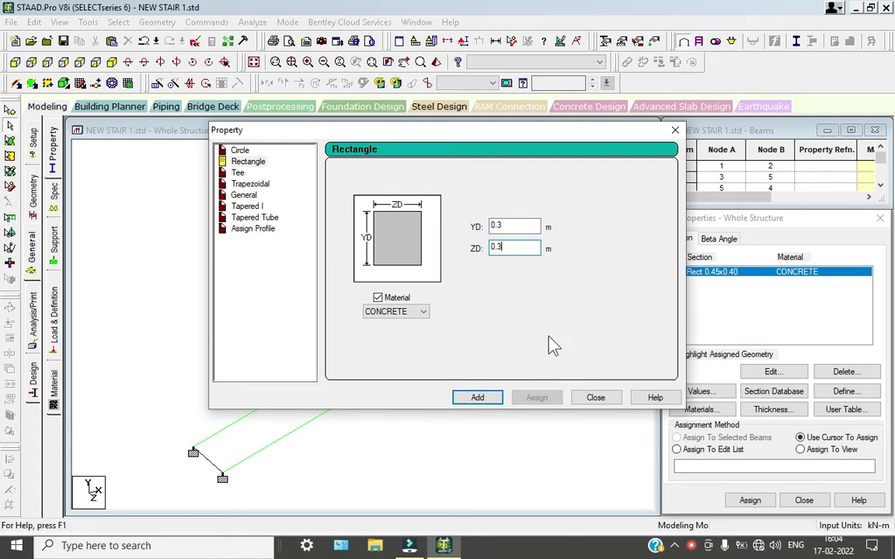
type("35")
left_click(517, 226)
type("5")
left_click(489, 398)
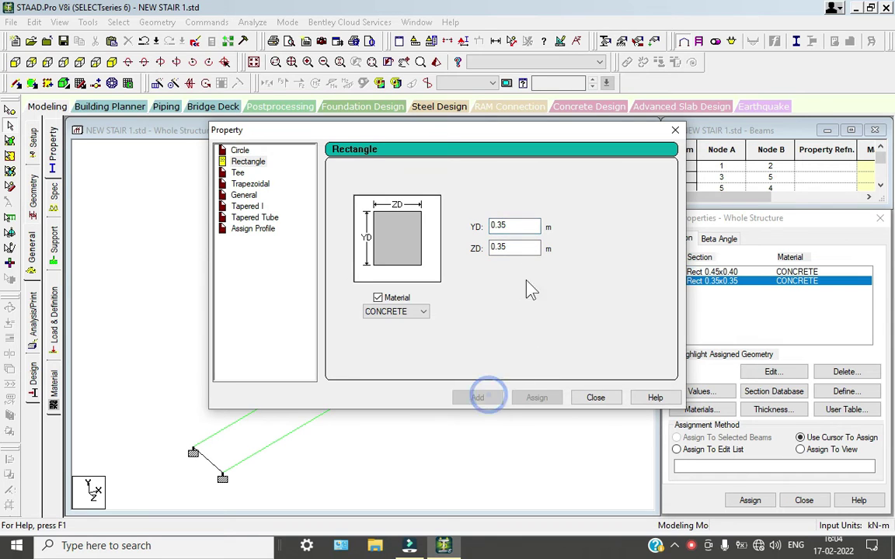
- Add a third rectangular section of 0.30 x 0.30
left_click(516, 226)
key("BackSpace")
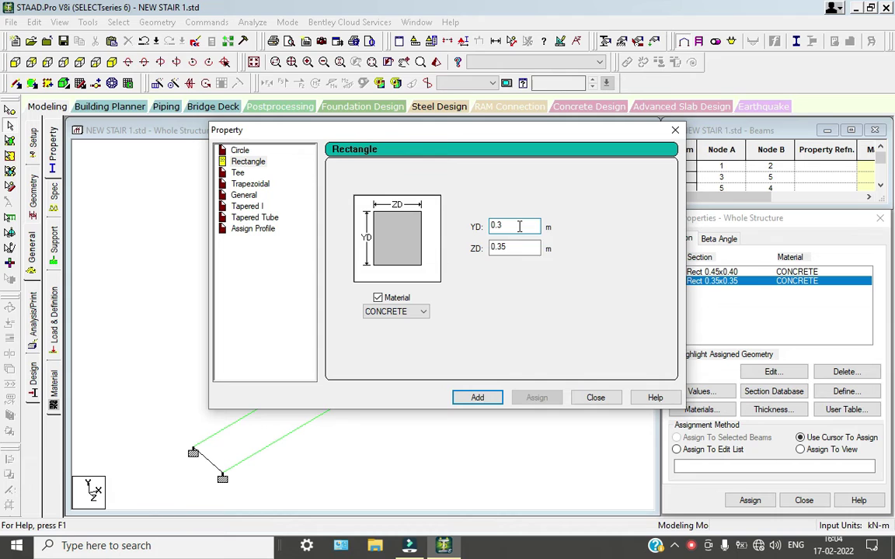
left_click(525, 248)
key("BackSpace")
left_click(497, 397)
- Assign Rect 0.45x0.40 to the vertical column beams parallel to Y
left_click(595, 399)
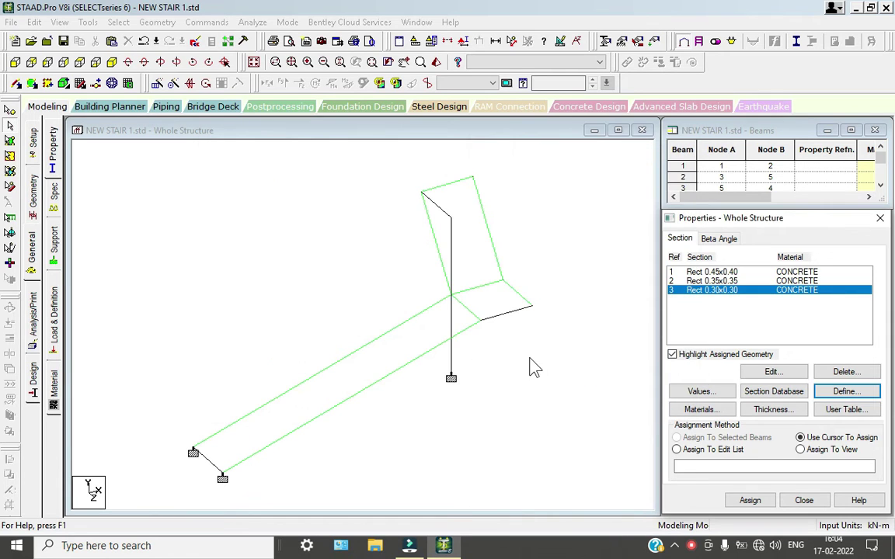
left_click(718, 273)
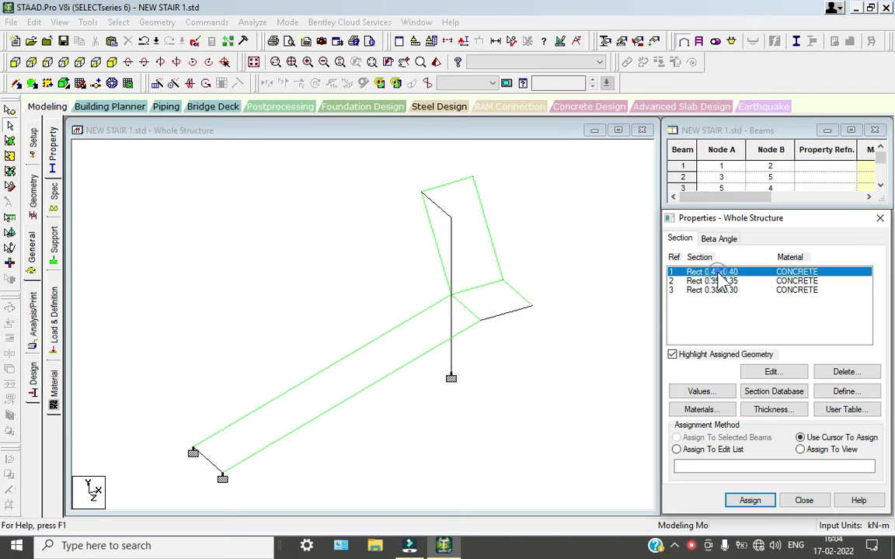
left_click(118, 22)
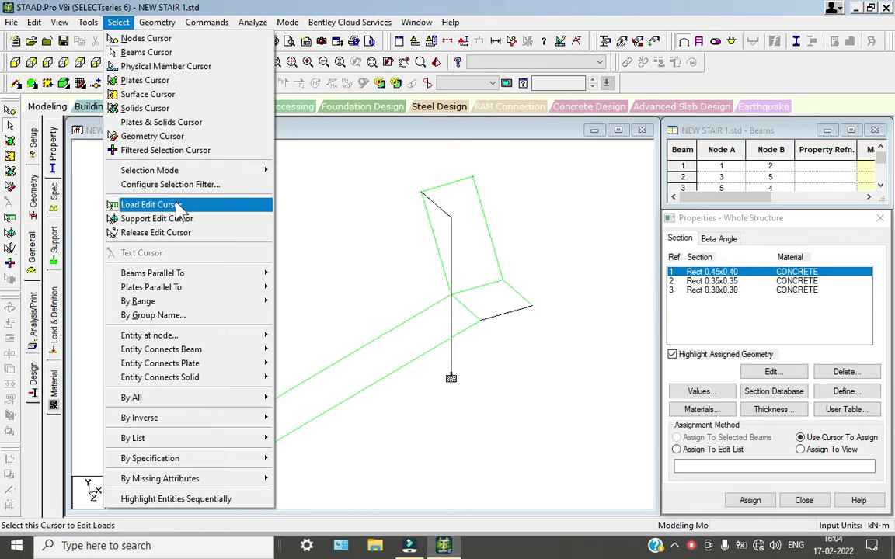
mouse_move(192, 276)
left_click(289, 286)
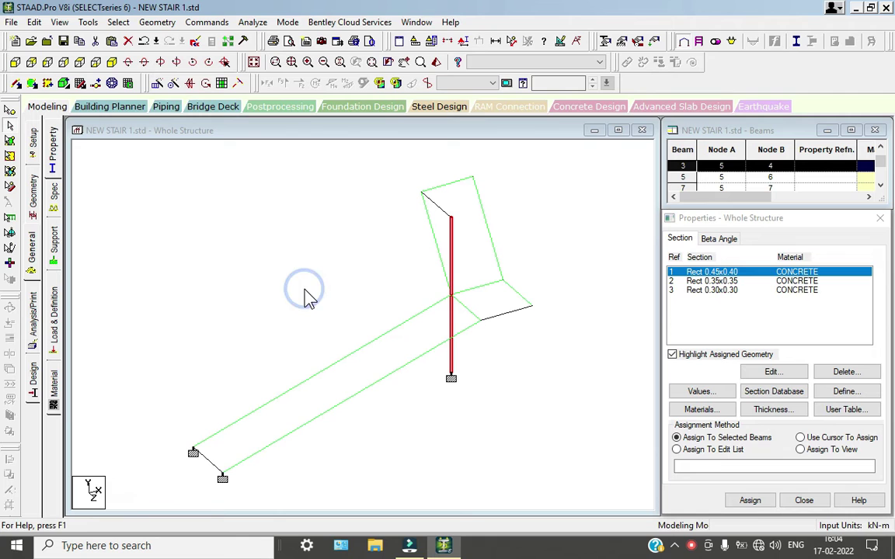
left_click(750, 501)
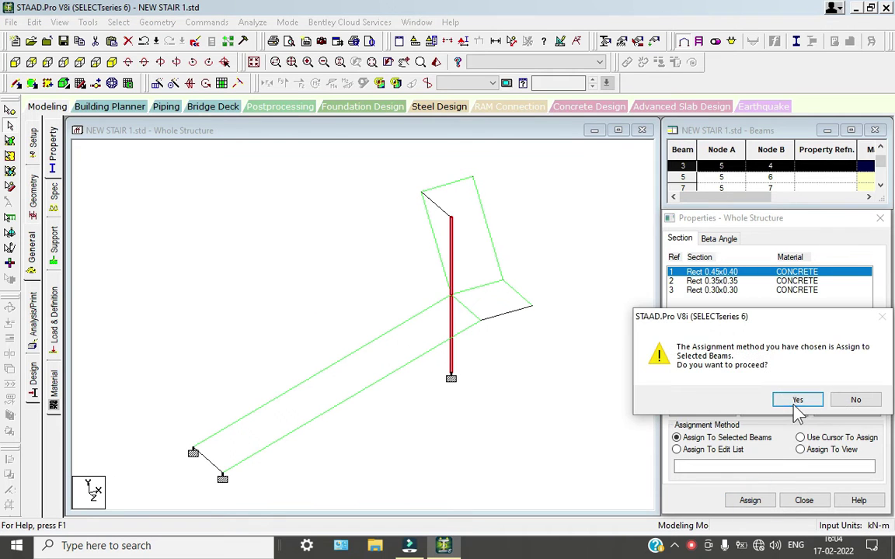
left_click(794, 400)
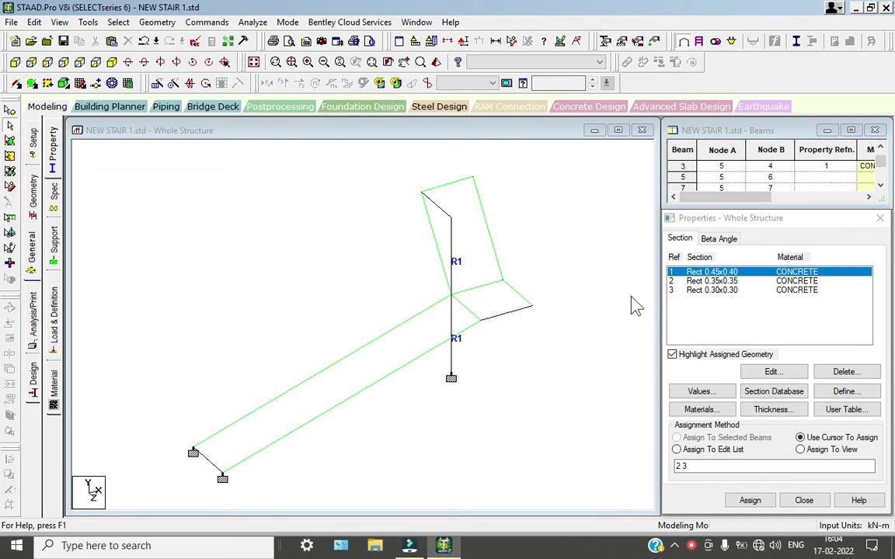
- Assign Rect 0.30x0.30 to beam 13
left_click(733, 291)
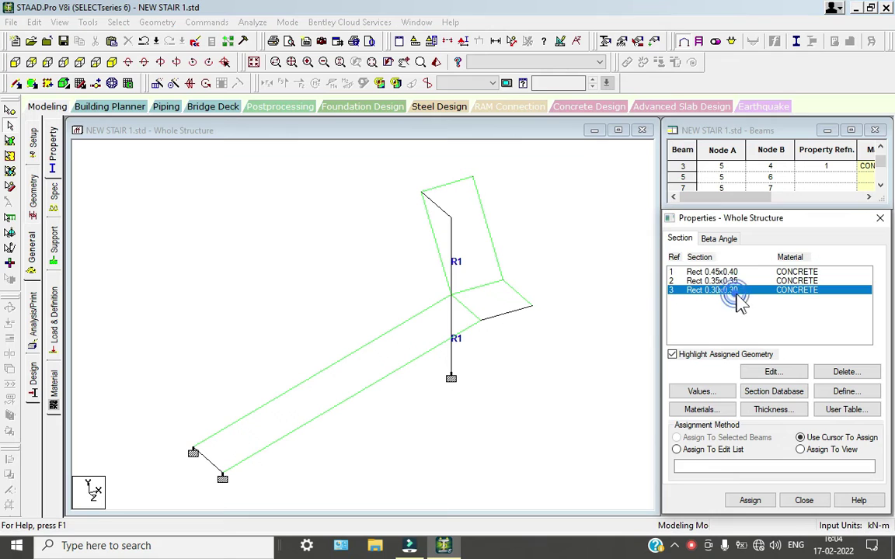
left_click(439, 206)
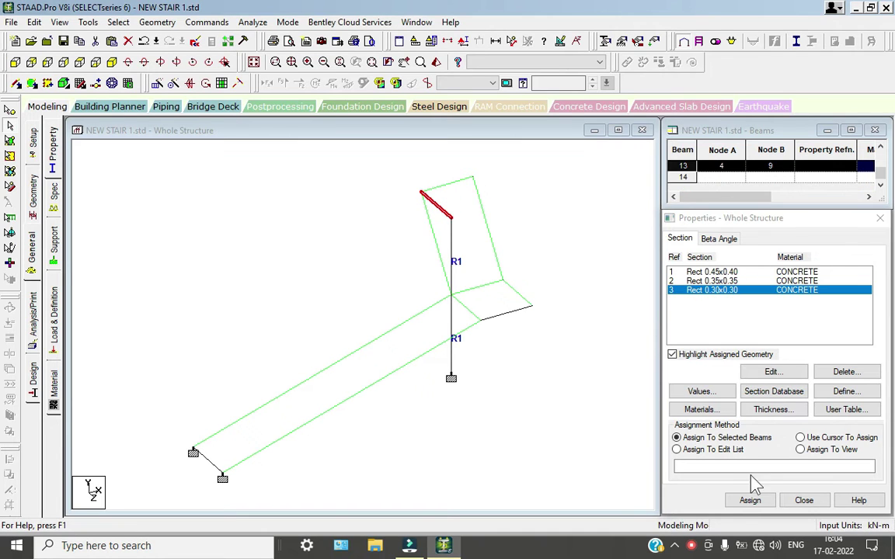
left_click(750, 501)
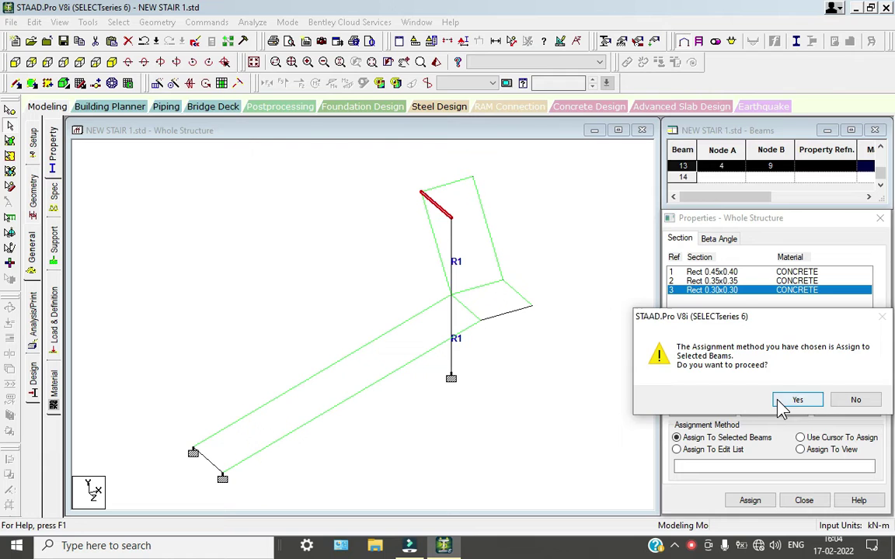
left_click(777, 397)
left_click(550, 413)
left_click(708, 281)
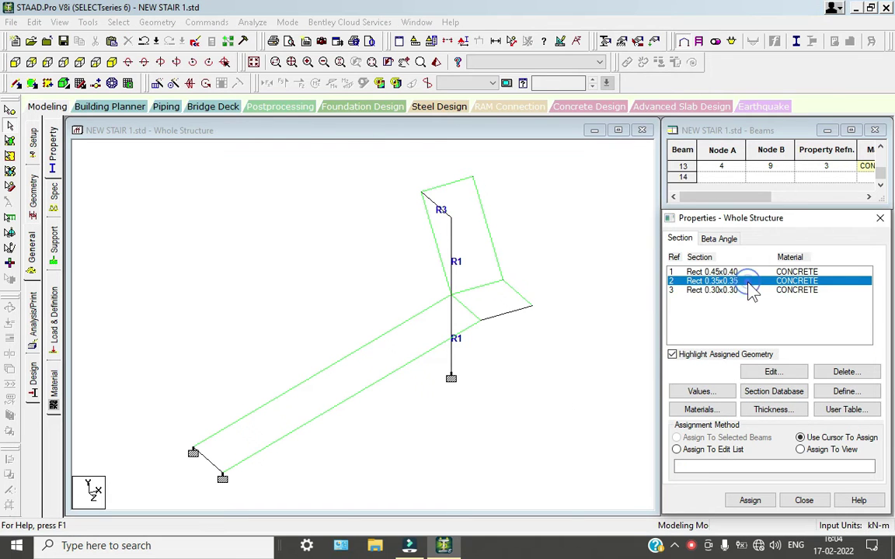
- Create a 0.2 m plate thickness and assign it to all plates in view
left_click(774, 410)
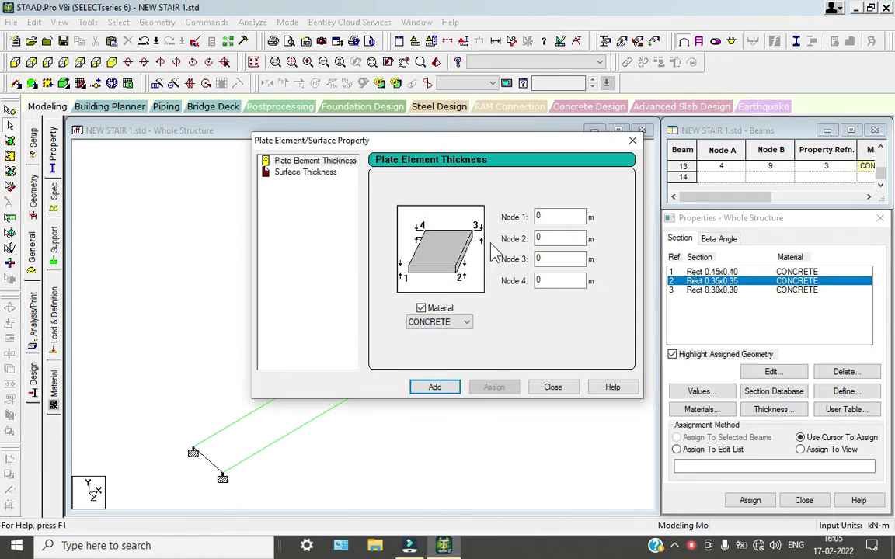
left_click(564, 217)
type(".2")
left_click(435, 389)
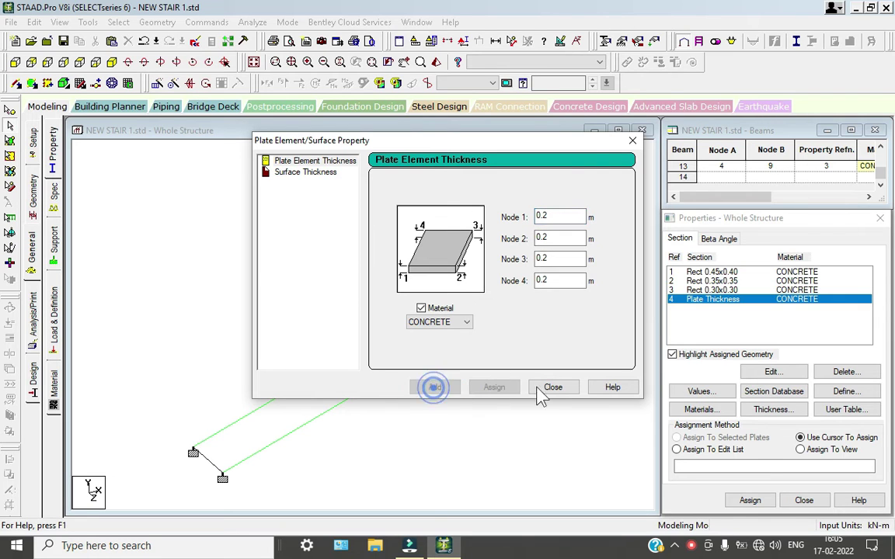
left_click(553, 387)
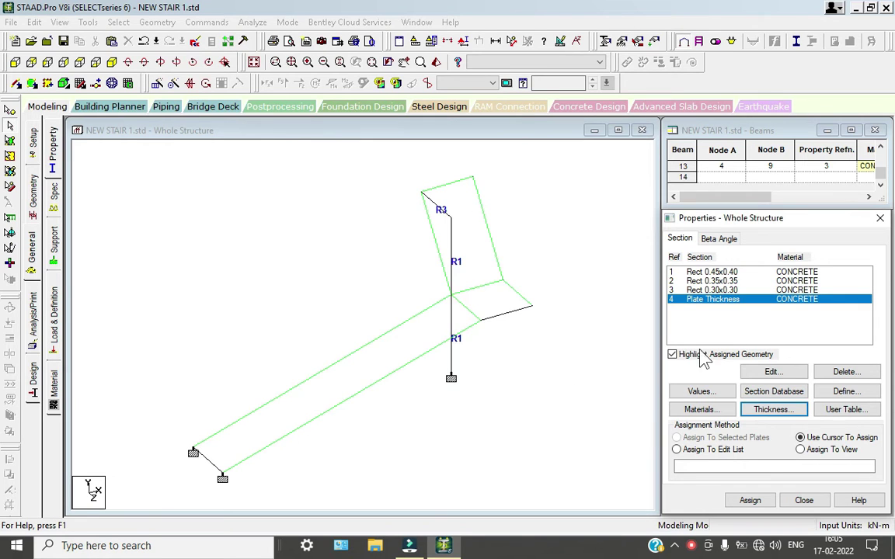
left_click(800, 450)
left_click(750, 501)
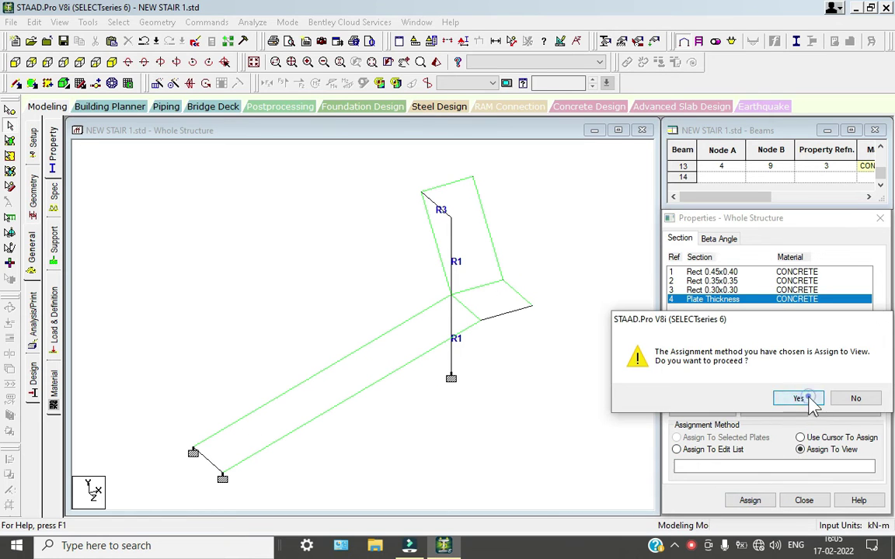
left_click(799, 398)
left_click(561, 404)
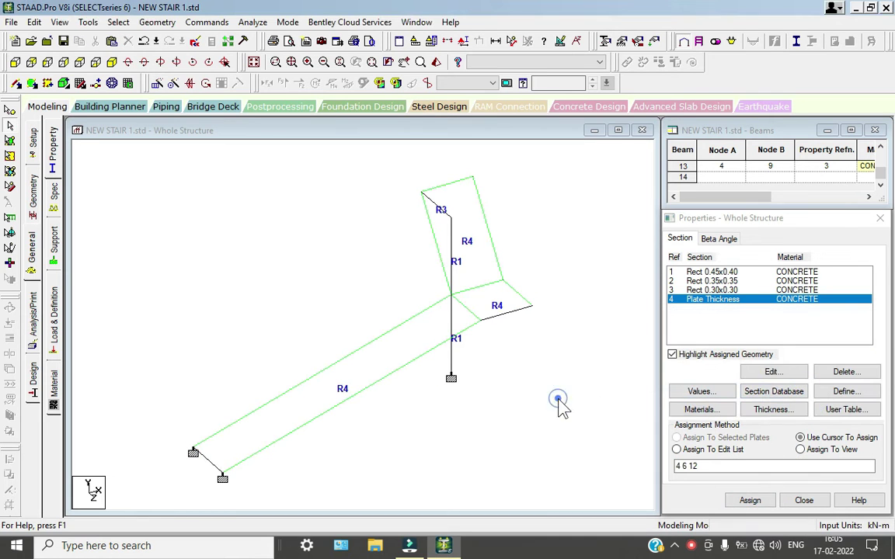
- Assign Rect 0.35x0.35 to all beams missing a property and show the 3D rendering
left_click(721, 281)
left_click(118, 21)
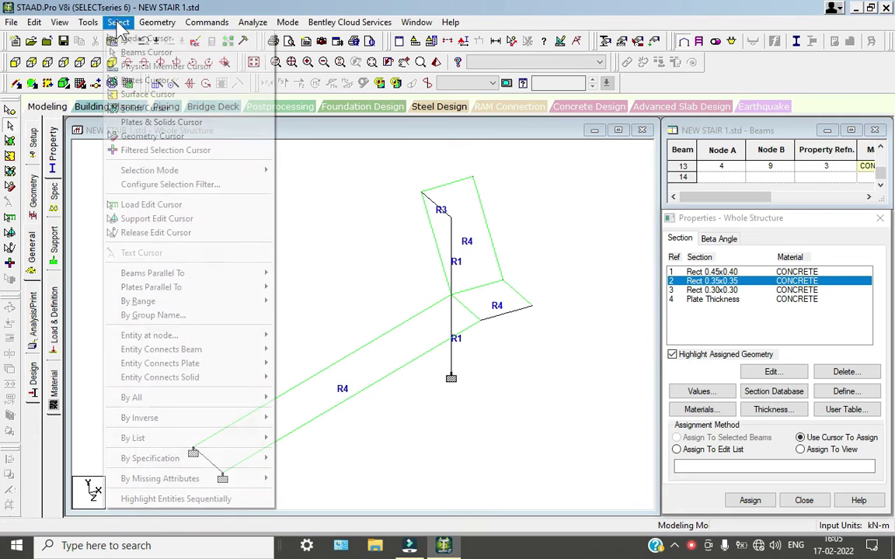
mouse_move(212, 480)
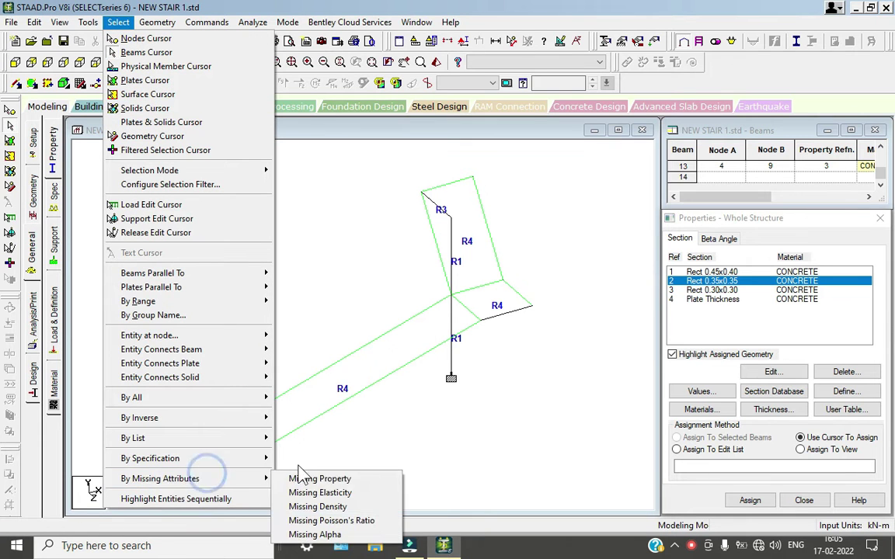
left_click(305, 480)
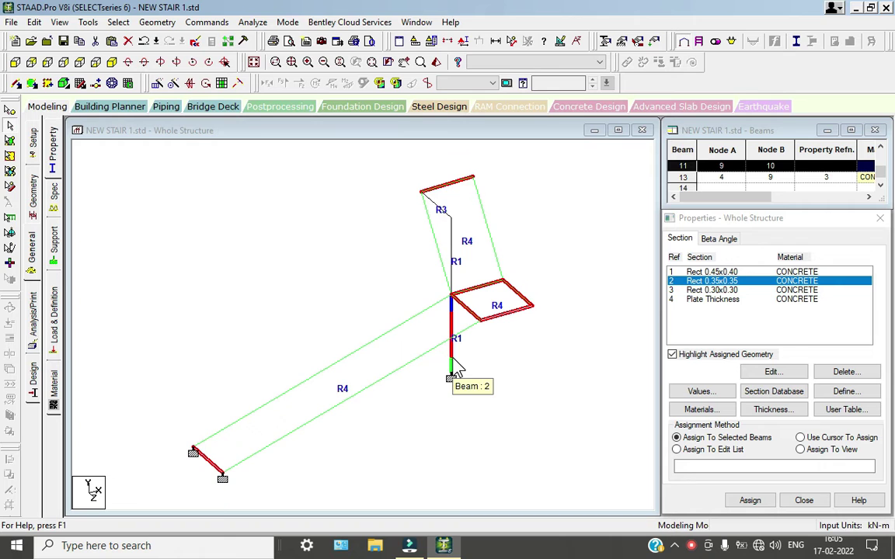
left_click(750, 501)
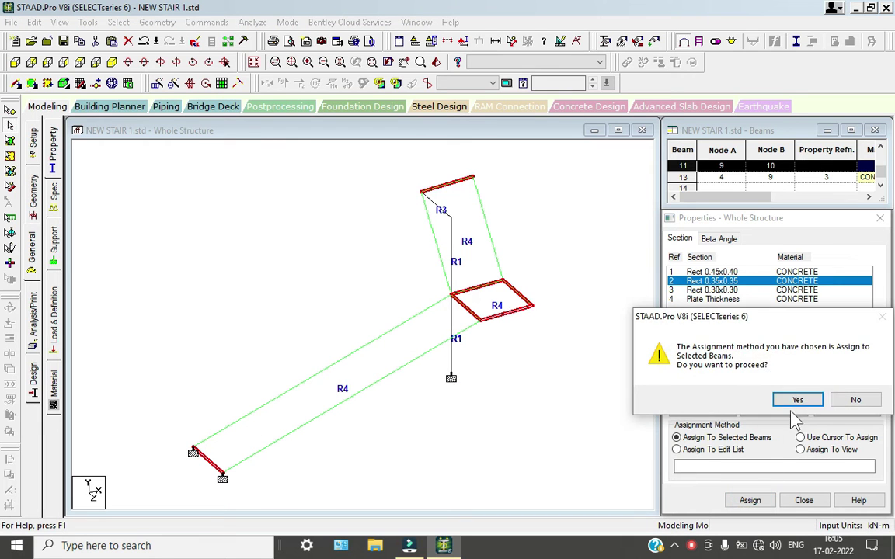
left_click(795, 398)
left_click(556, 414)
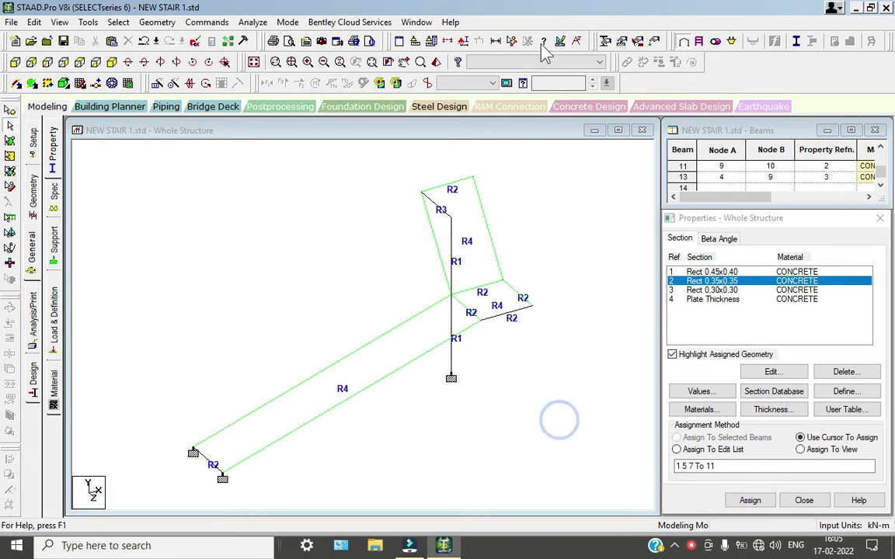
left_click(437, 62)
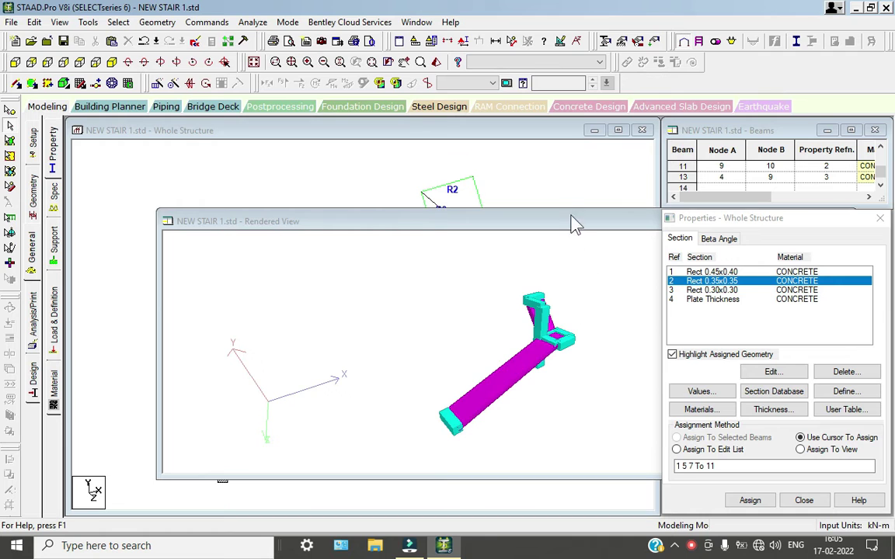
- Maximize the rendered view, orbit the stair model to inspect it, then close it
left_click_drag(574, 224, 509, 217)
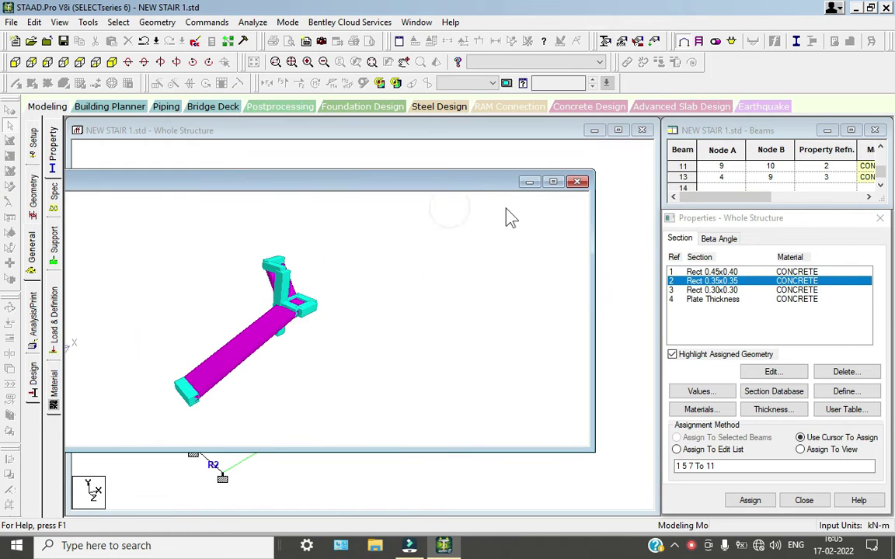
left_click(554, 183)
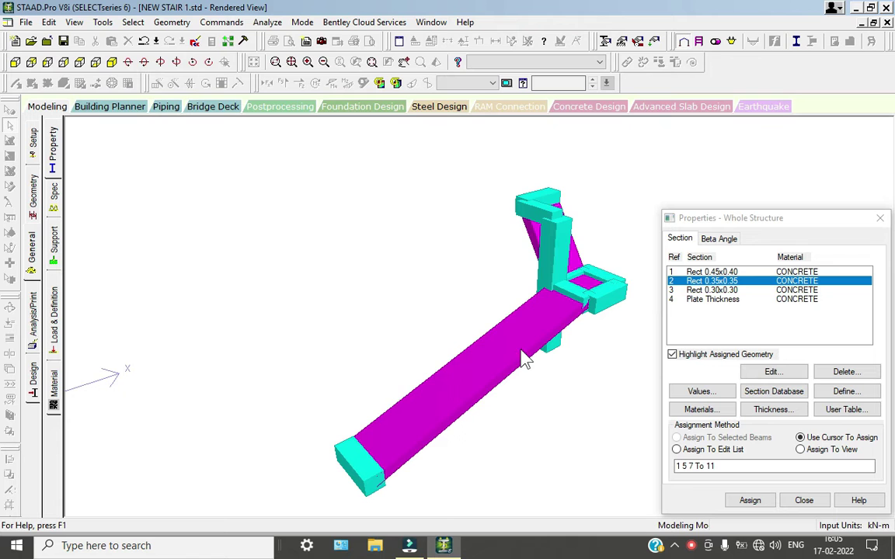
left_click_drag(570, 387, 550, 456)
left_click_drag(541, 305, 506, 304)
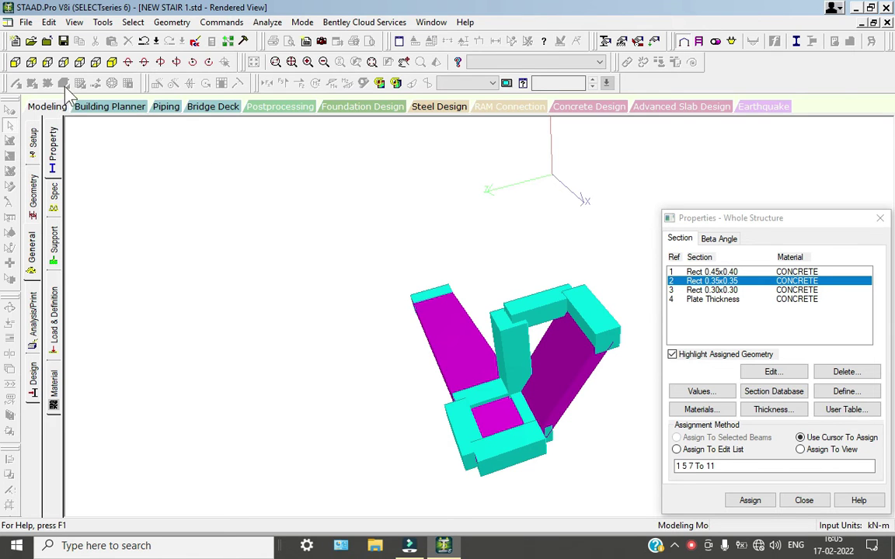
left_click(54, 109)
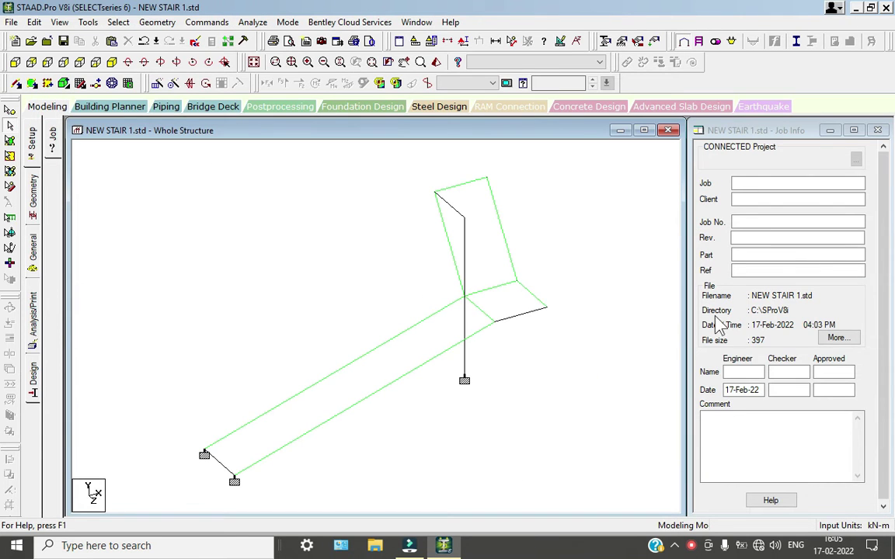
- Delete the Rect 0.35x0.35 section from the property list
left_click(29, 250)
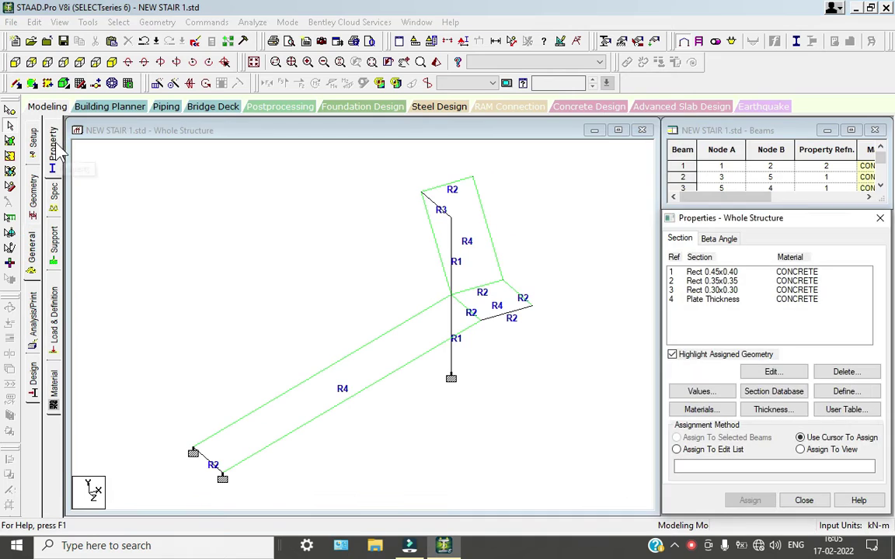
left_click(720, 292)
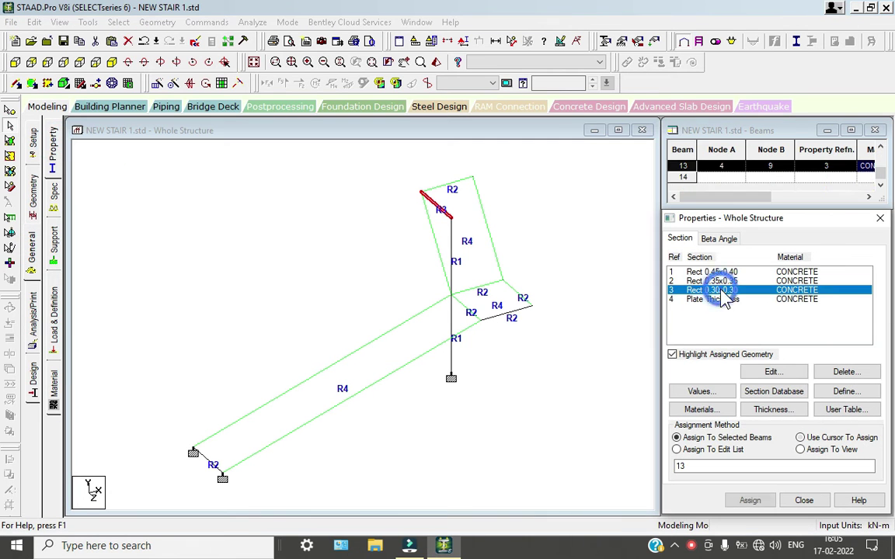
left_click(729, 281)
left_click(847, 372)
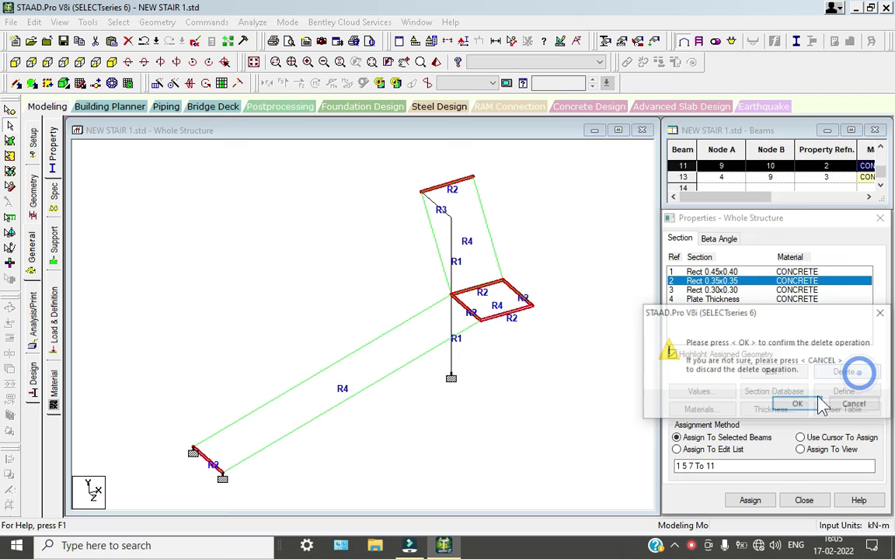
left_click(798, 405)
left_click(715, 281)
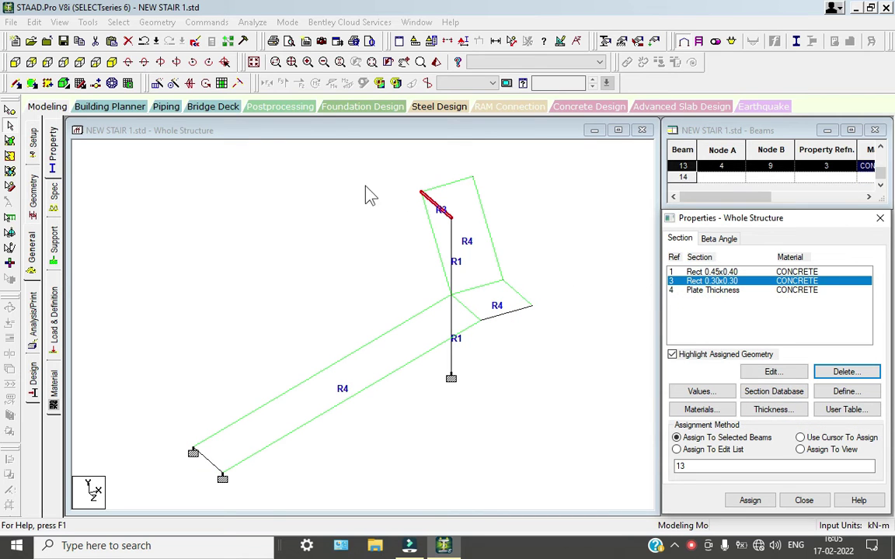
- Assign Rect 0.30x0.30 to all members now missing a section property
left_click(118, 22)
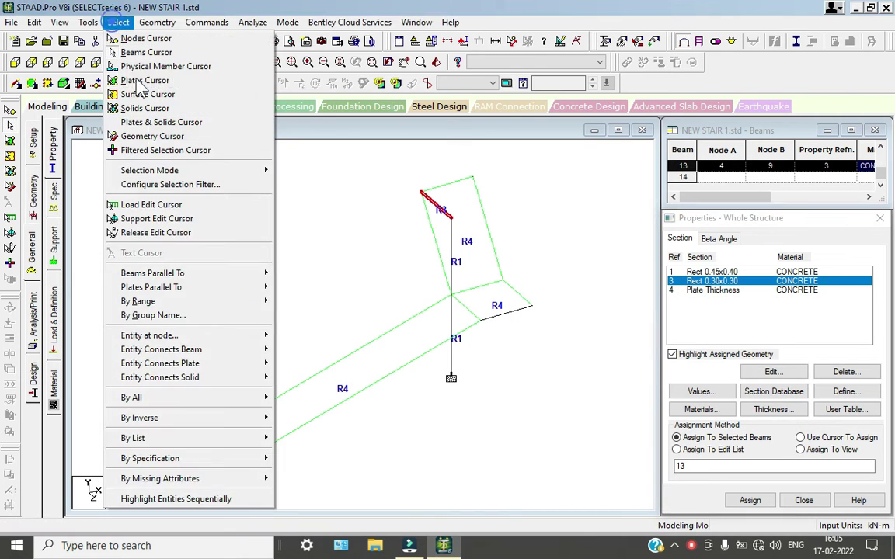
left_click(224, 475)
left_click(346, 480)
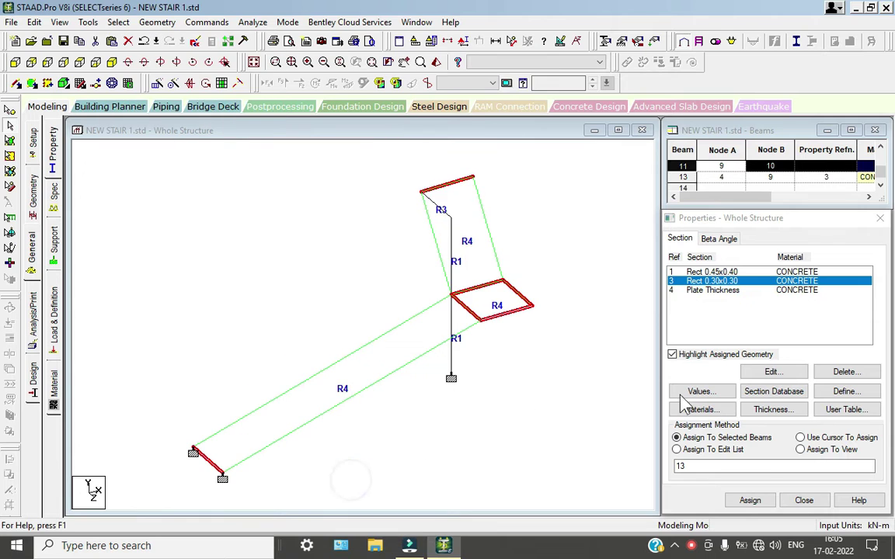
left_click(749, 500)
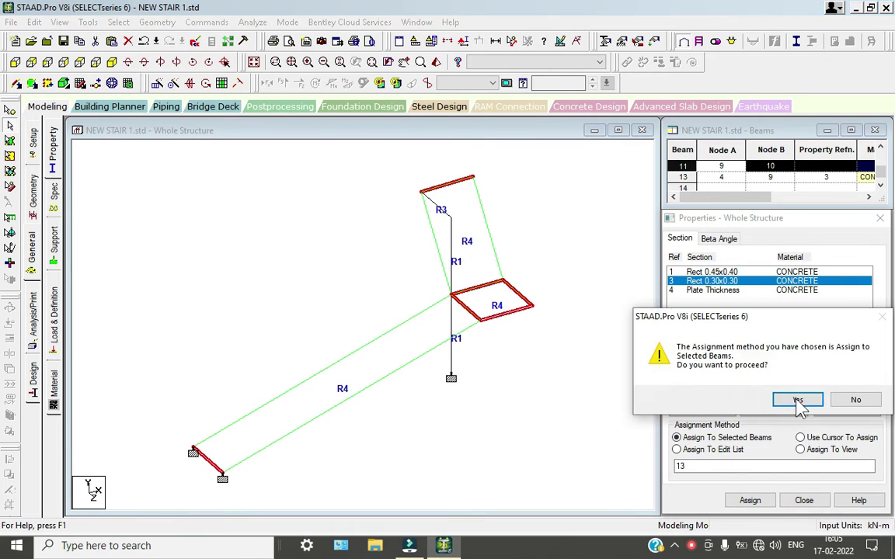
left_click(798, 400)
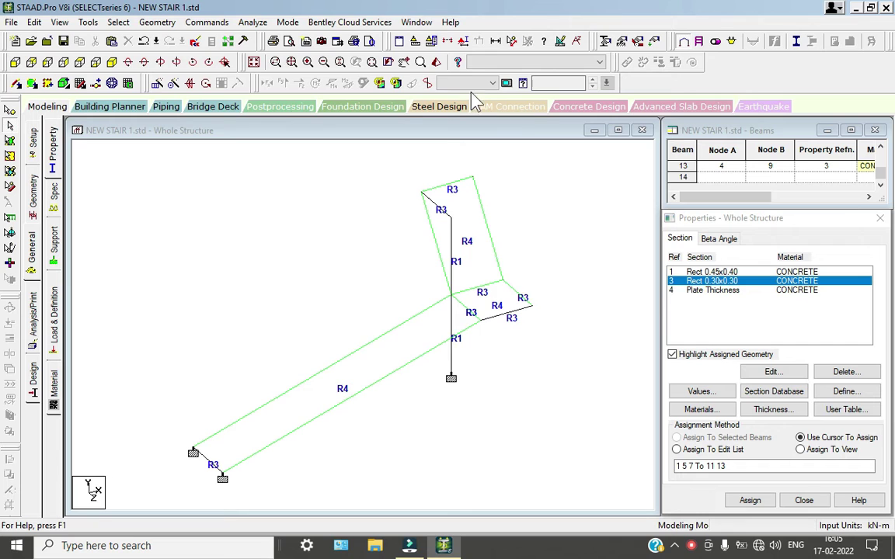
- Check the updated sections in the rendered view, then open Load & Definition
left_click(436, 63)
left_click_drag(479, 314, 704, 223)
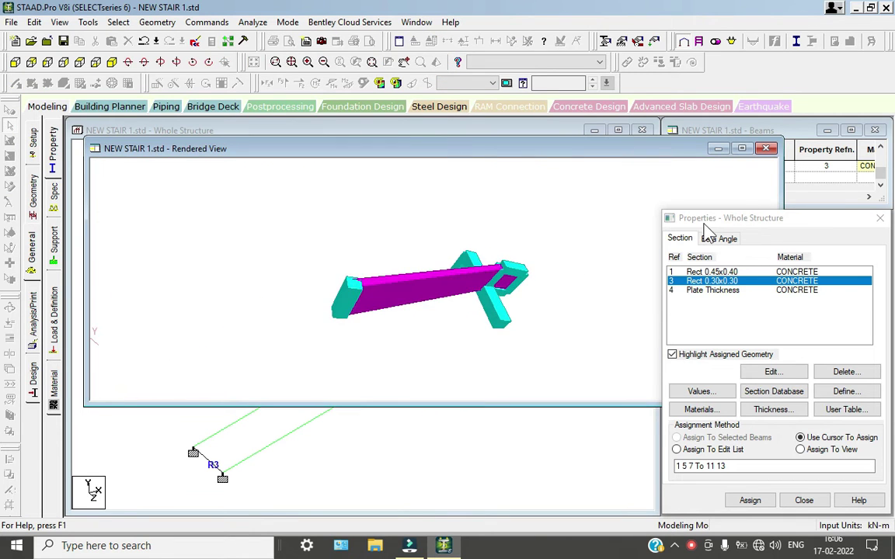
left_click(767, 149)
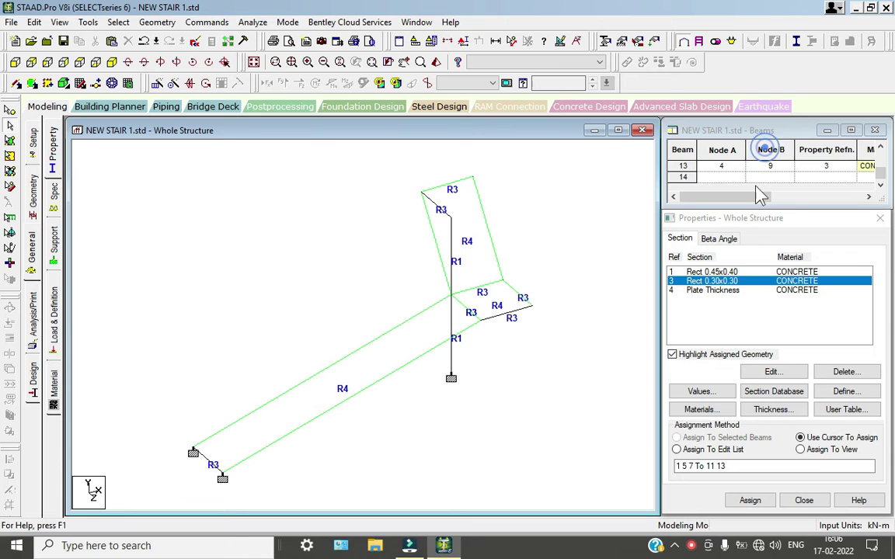
left_click(54, 315)
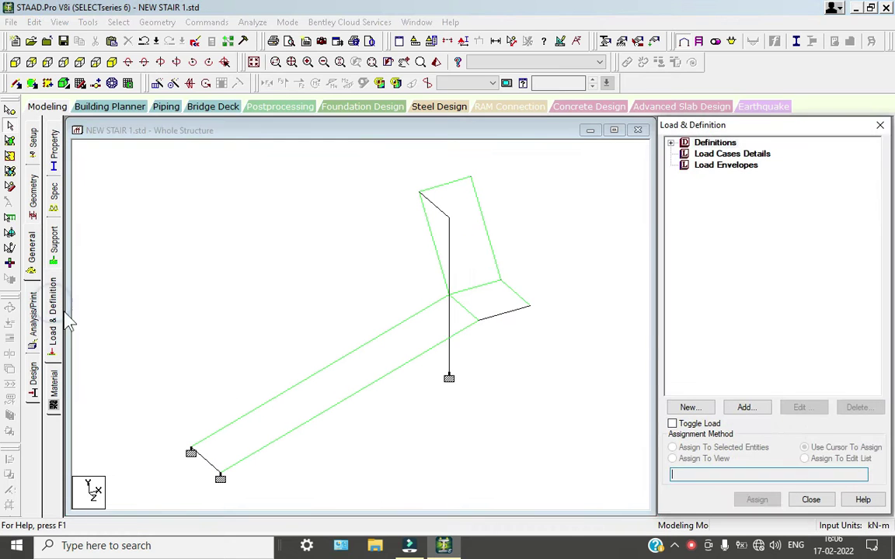
- Create load case 1 titled 'DL' with loading type Dead
left_click(722, 154)
left_click(744, 408)
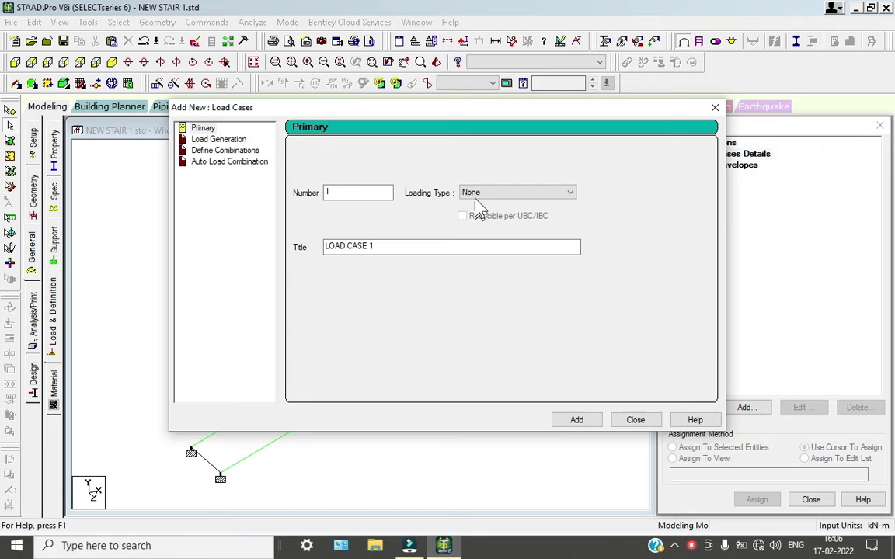
left_click(475, 194)
left_click(481, 202)
left_click_drag(374, 248, 272, 240)
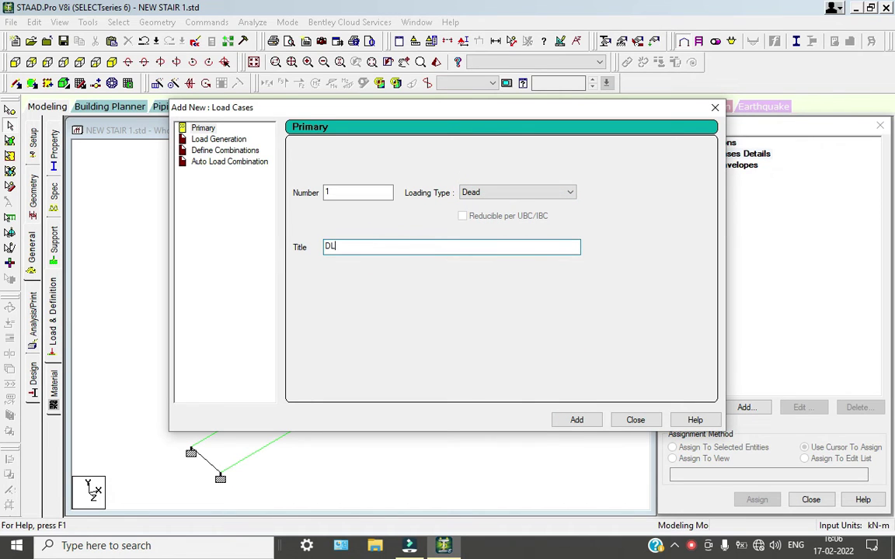
type("DL")
key("Return")
- Add load case 2 titled 'LL' and close the load case dialog
left_click_drag(412, 251, 247, 245)
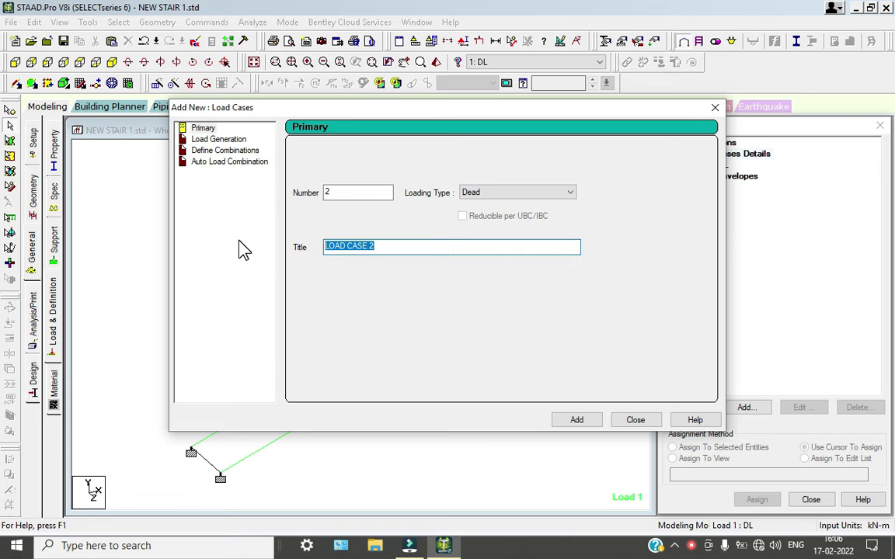
type("LL")
key("Return")
left_click(635, 420)
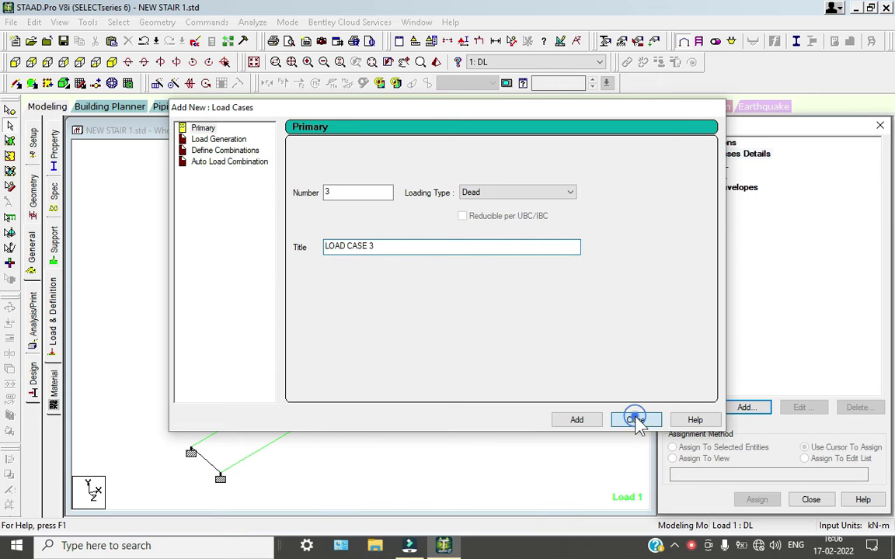
left_click(718, 164)
left_click(751, 408)
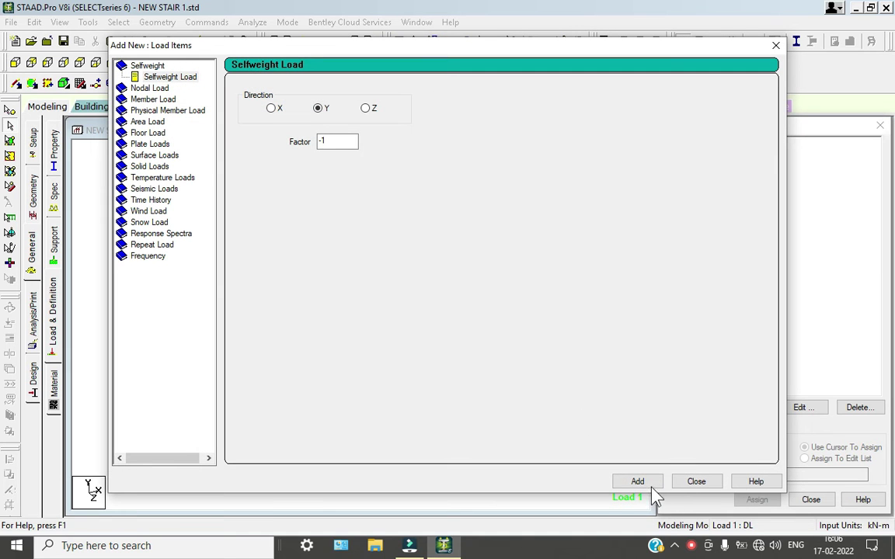
- Start a uniform member force and work out its intensity in Calculator (0.45 × 0.4 × 25 = 4.5)
left_click(154, 98)
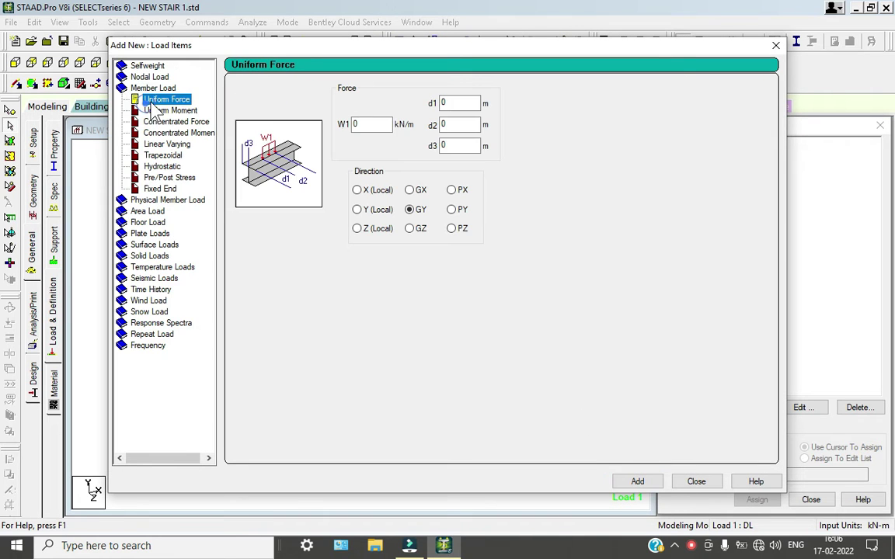
left_click(368, 124)
double_click(368, 124)
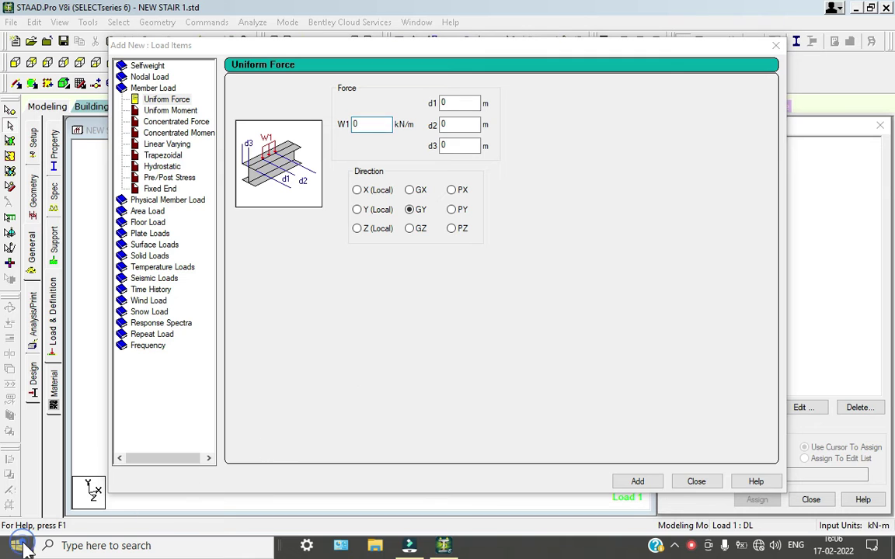
key("super")
left_click(85, 479)
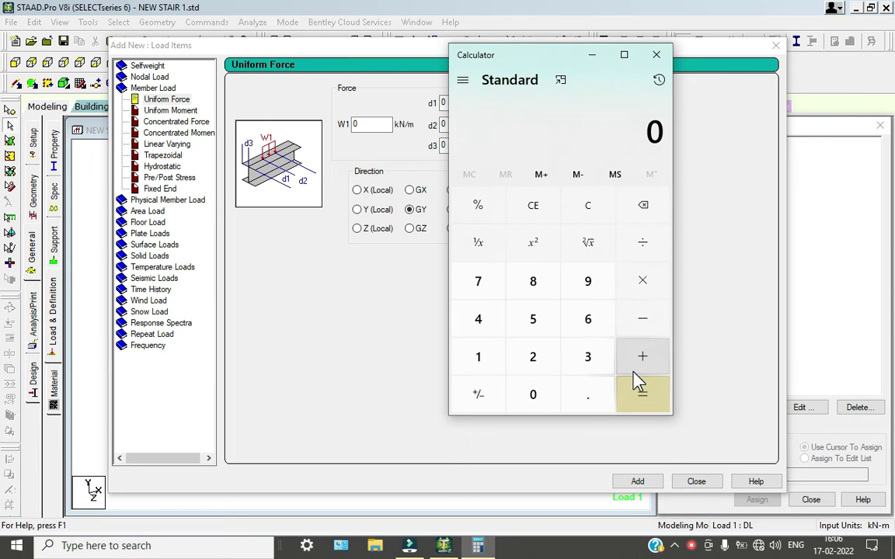
type("0.45")
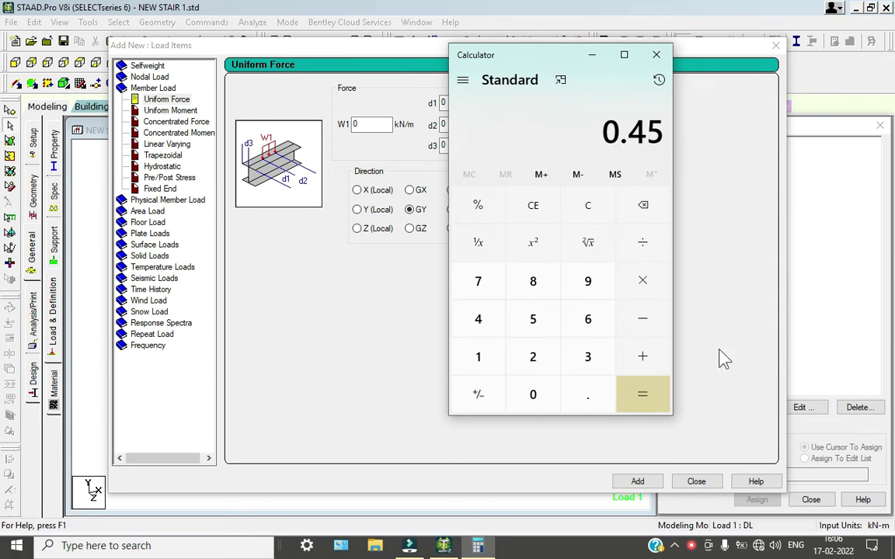
left_click(659, 279)
type("0.4")
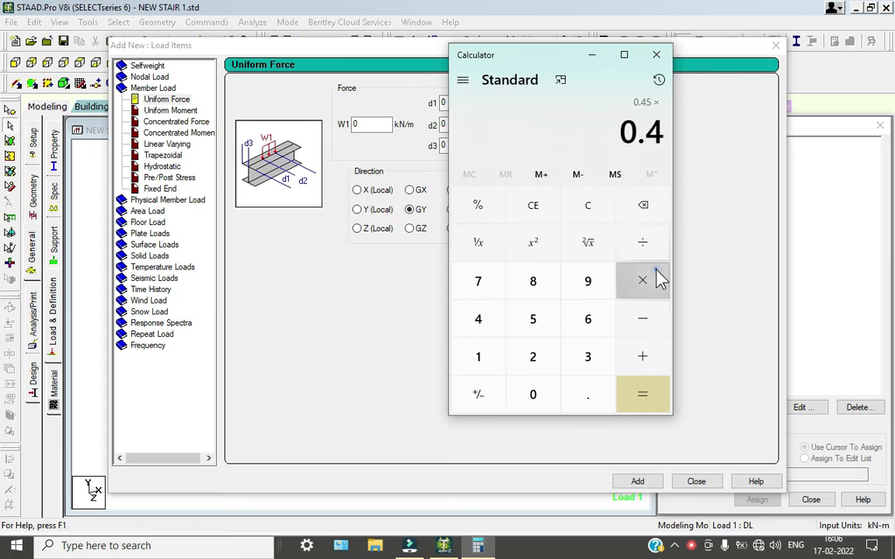
left_click(659, 278)
type("2")
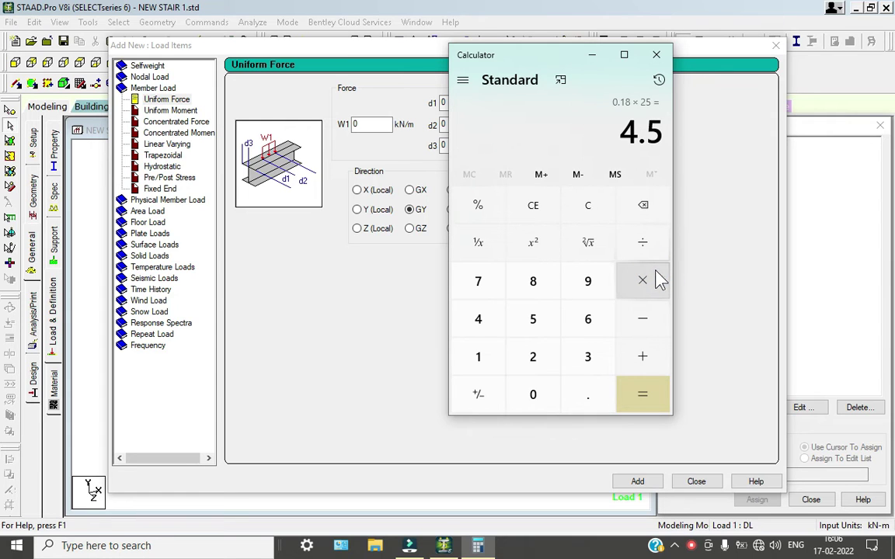
- Clear the W1 field for the -4.5 kN/m GY load and rearrange the Calculator and dialog
left_click(373, 120)
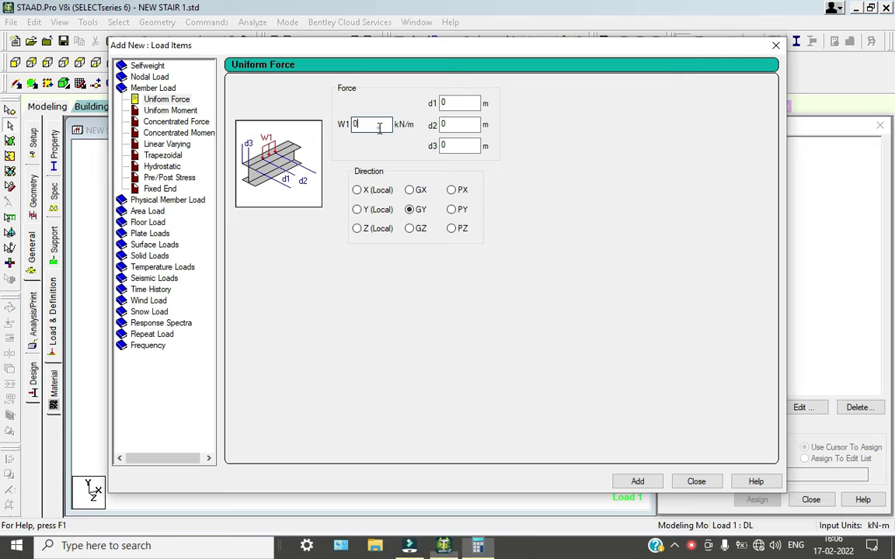
left_click(375, 125)
key("BackSpace")
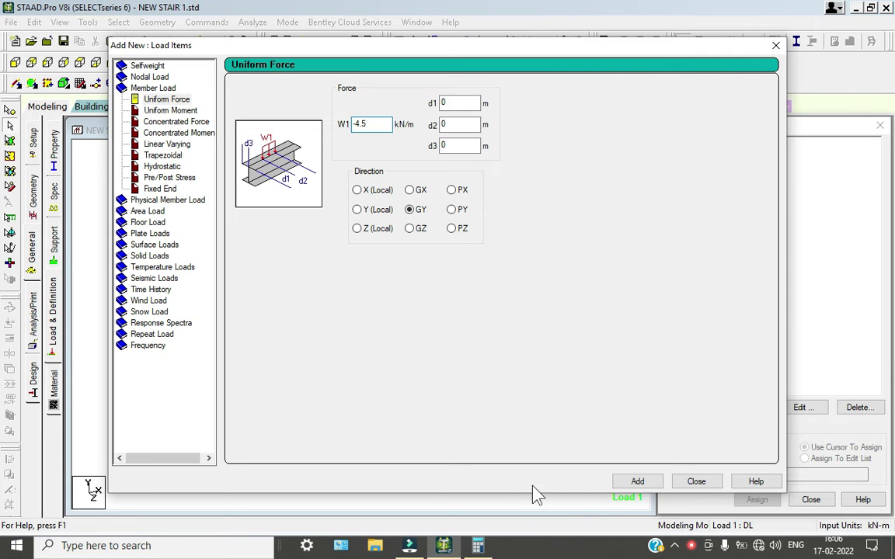
left_click(477, 546)
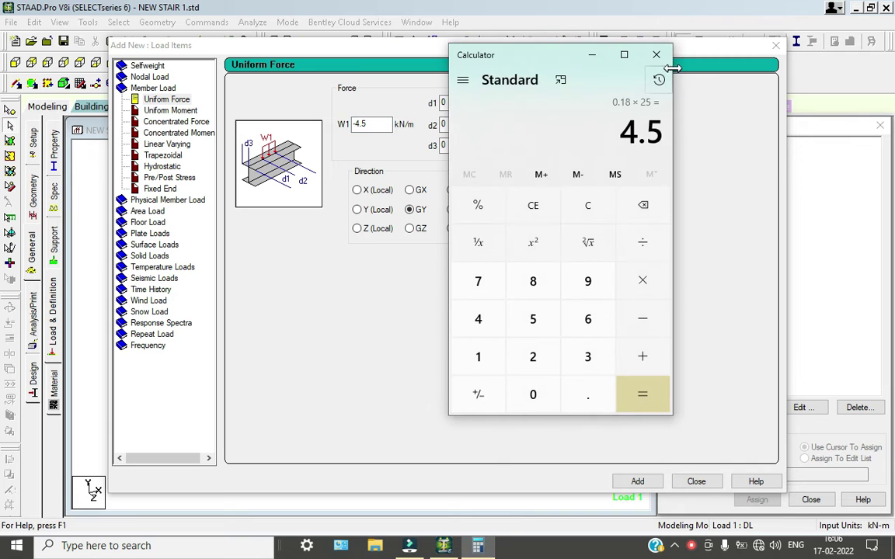
left_click_drag(700, 52, 582, 50)
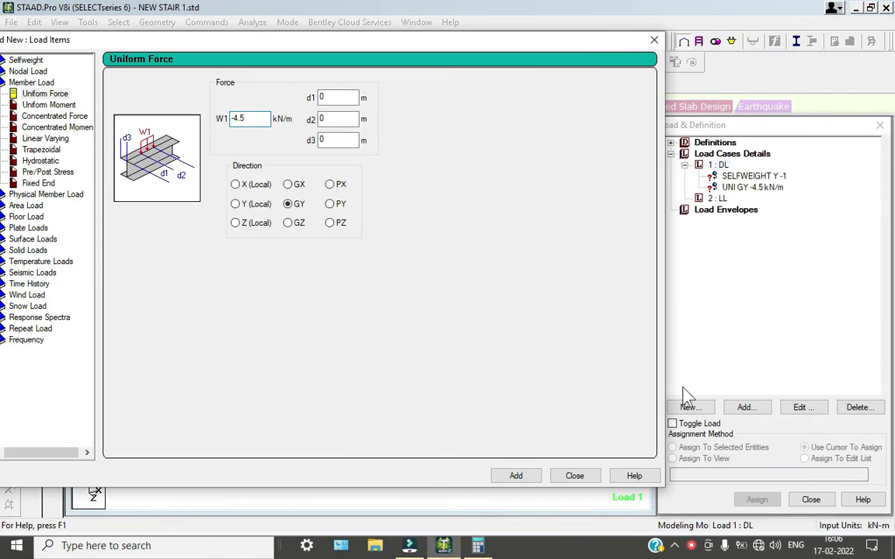
- Compute 0.3 × 0.3 × 25 = 2.25 and add a -2.25 kN/m uniform GY load to DL
left_click(477, 546)
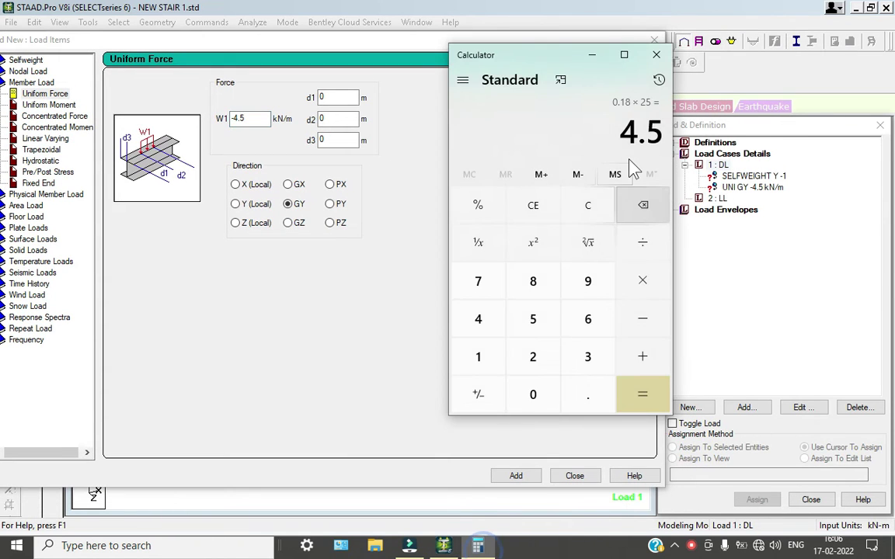
left_click(572, 206)
type("0.35")
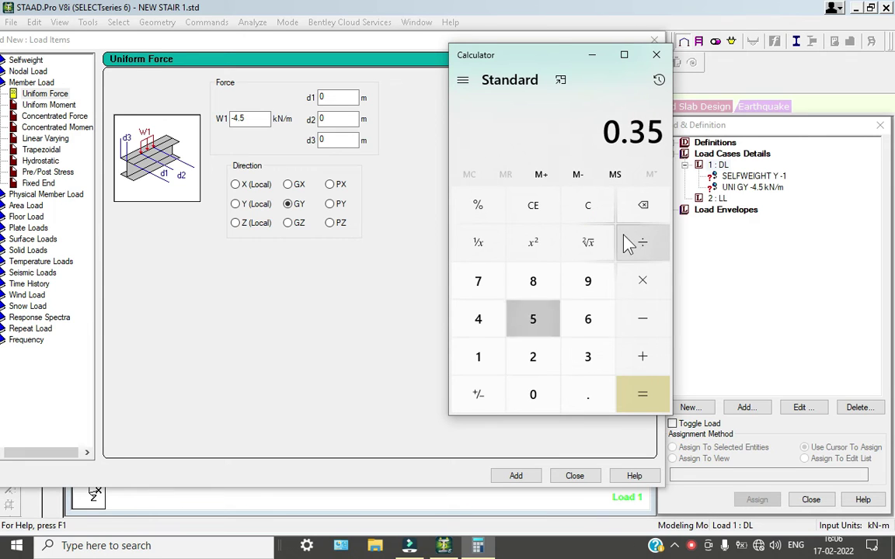
key("BackSpace")
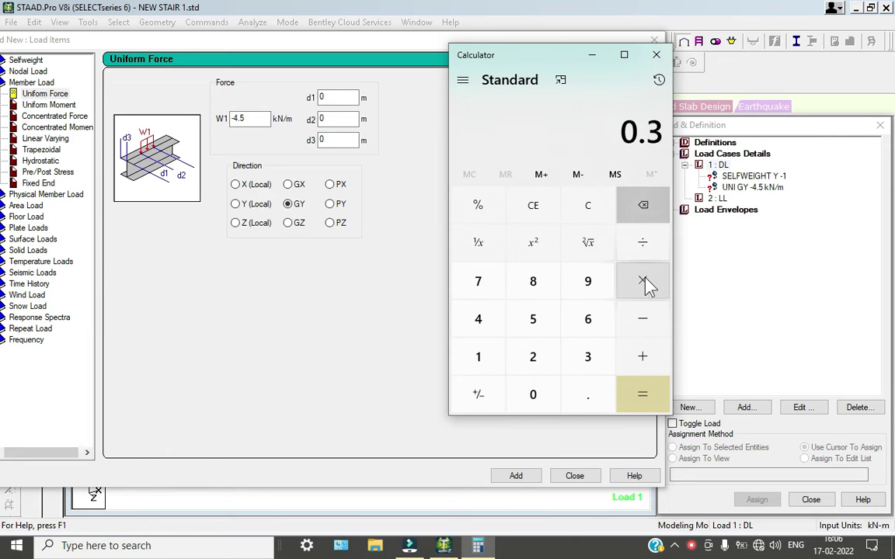
left_click(648, 285)
type("0.3 ×")
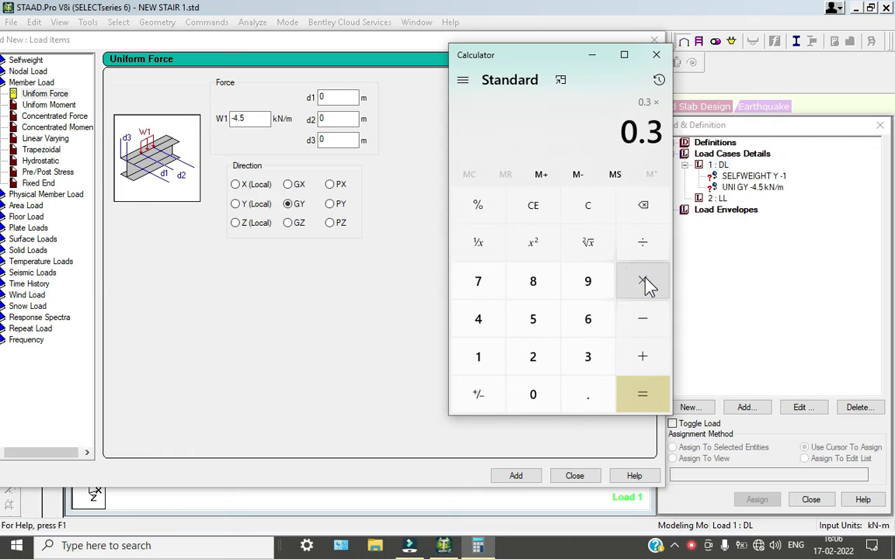
left_click(649, 286)
type("25")
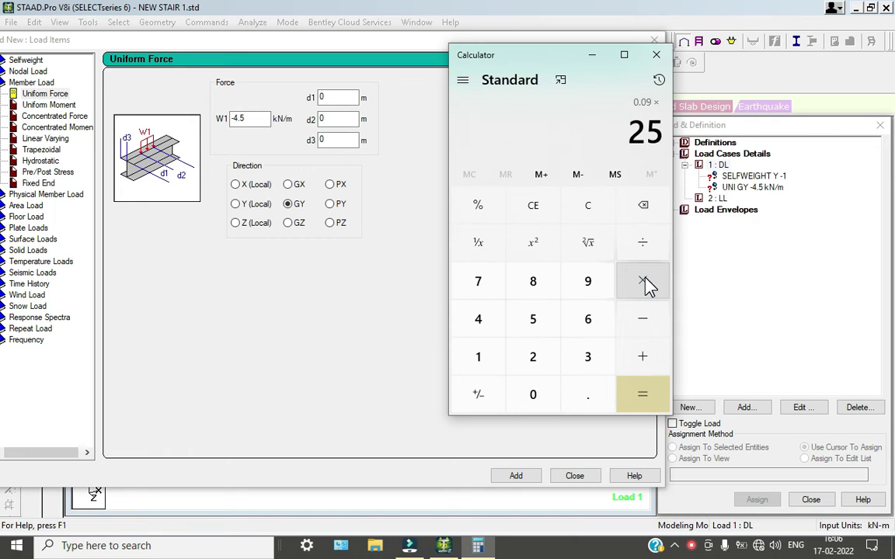
key("Return")
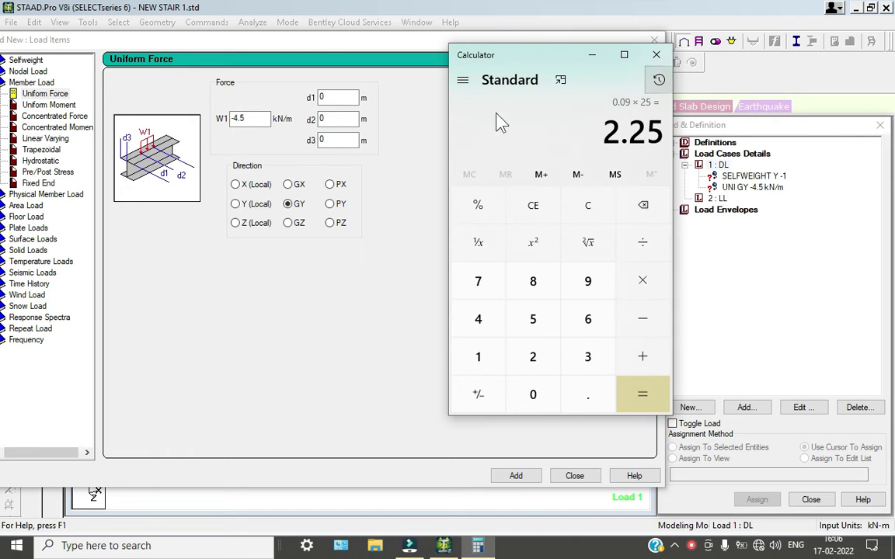
left_click(265, 119)
key("BackSpace")
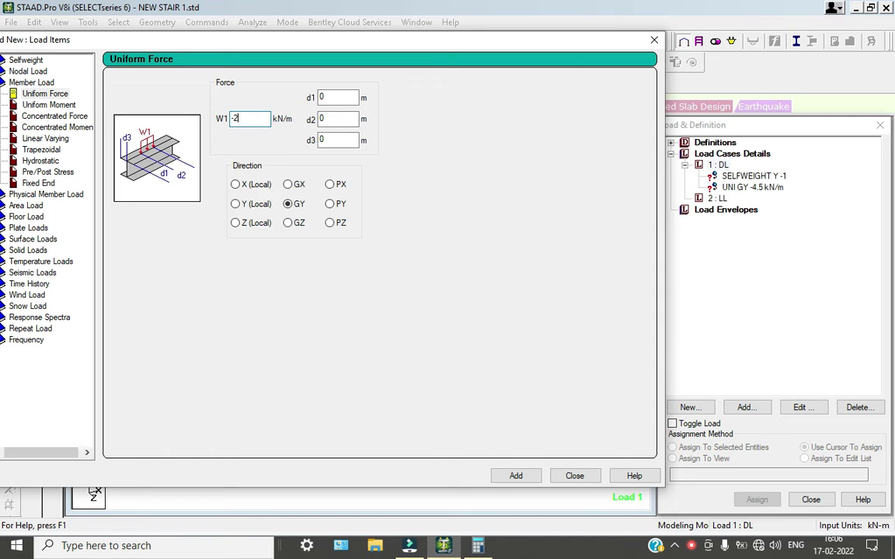
left_click(518, 477)
- Compute 0.2 × 25 = 5, add a -5 kN/m uniform GY load, and close the load list
left_click(258, 118)
key("BackSpace")
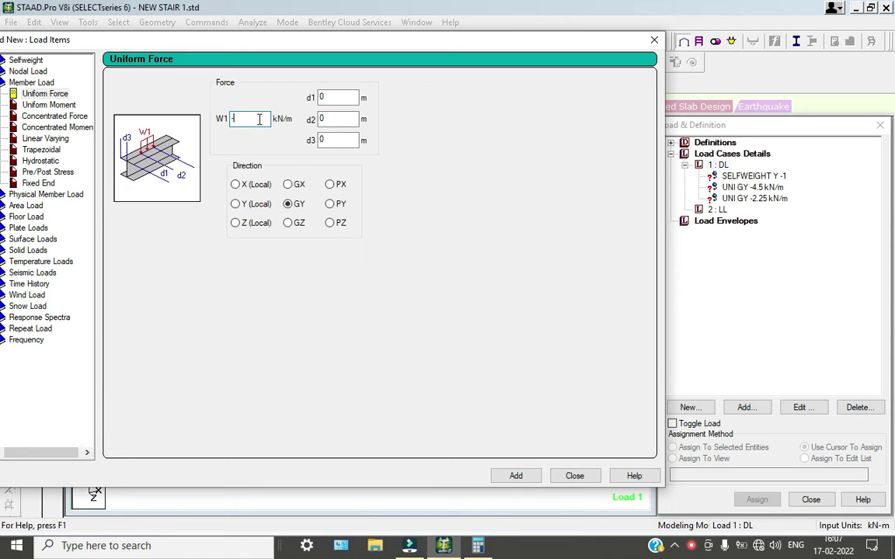
left_click(478, 545)
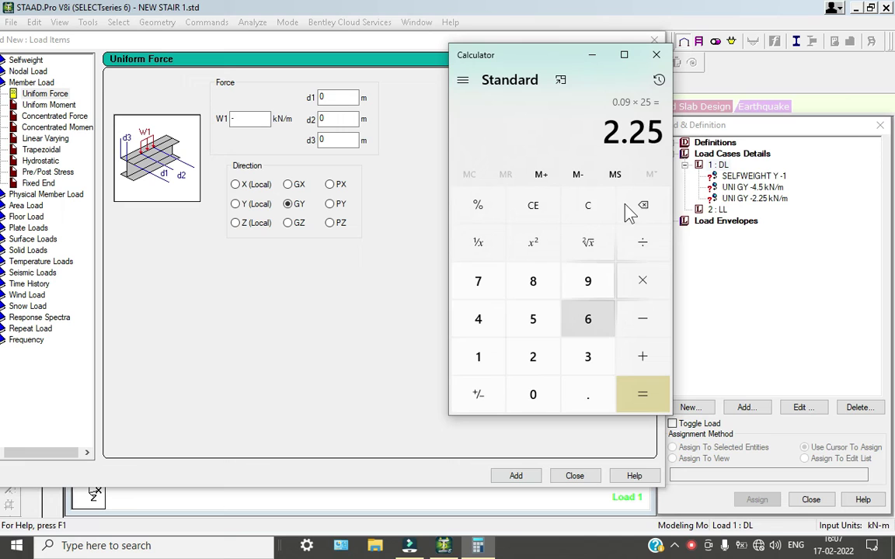
left_click(591, 218)
type("0.2")
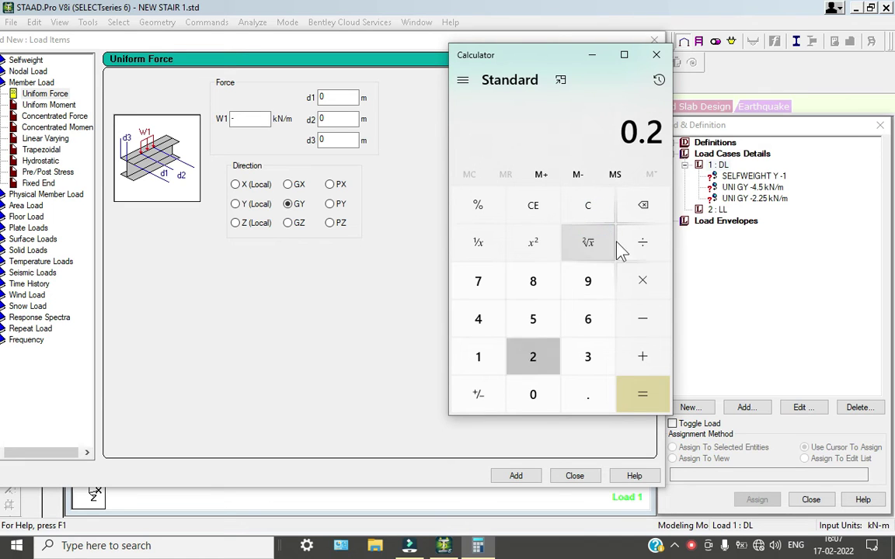
type(" × 25")
key("Return")
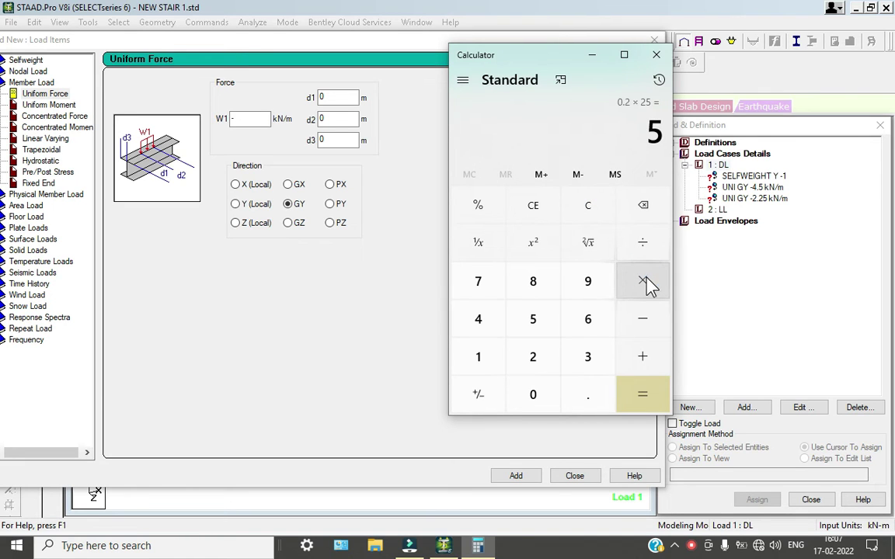
left_click(656, 55)
left_click(250, 119)
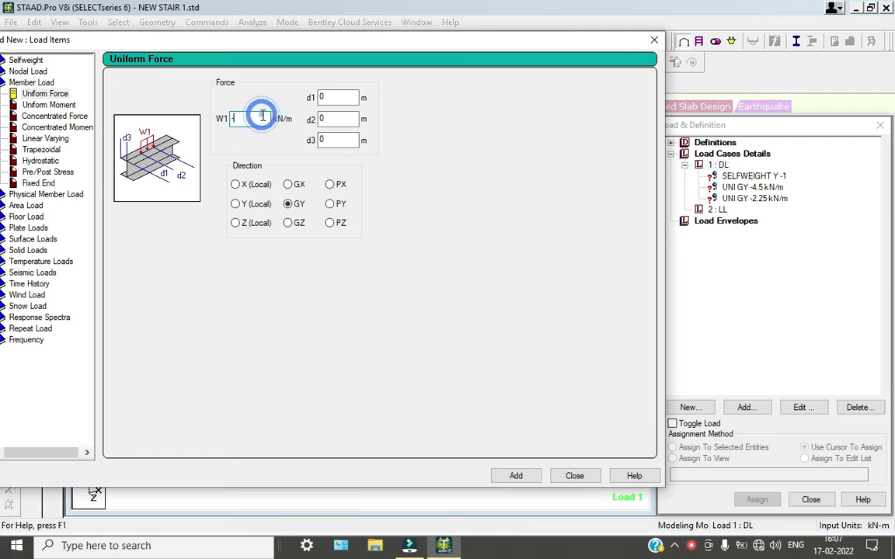
type("5")
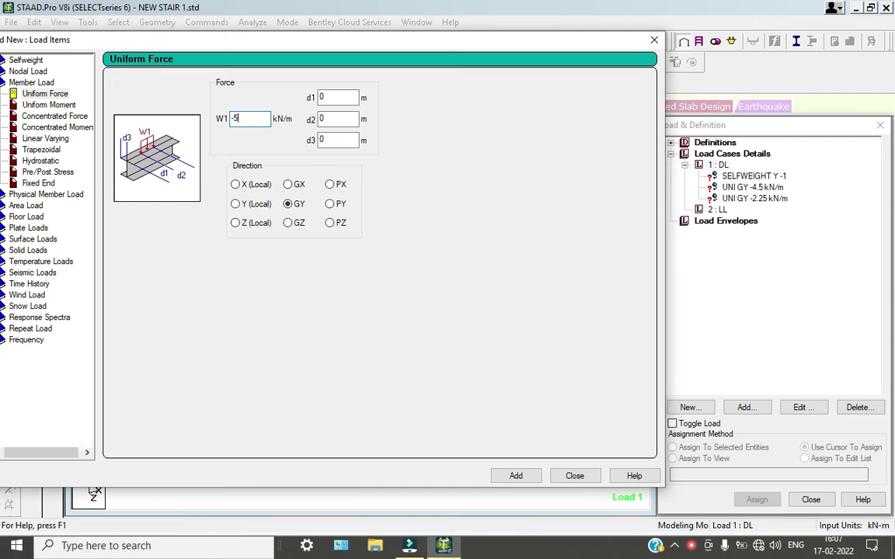
left_click(516, 476)
left_click(574, 476)
- Apply the selfweight load to the whole structure in view
left_click(751, 176)
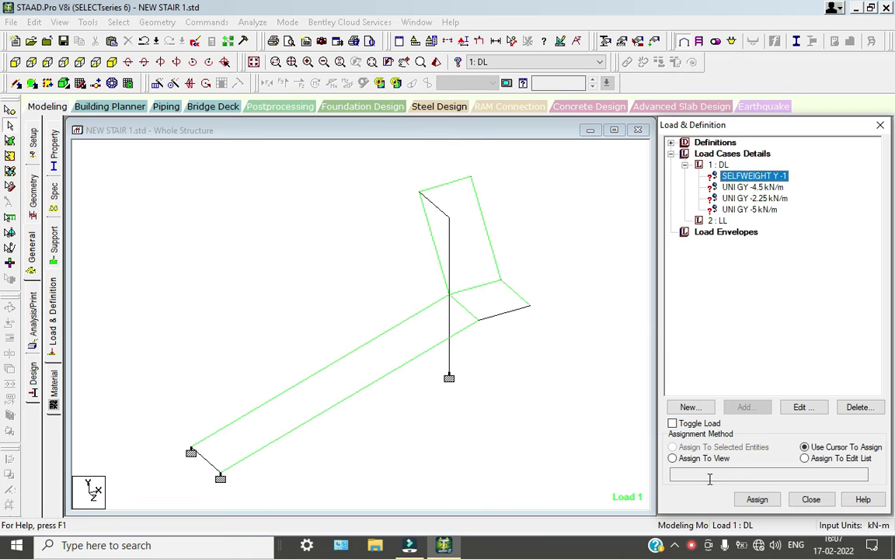
left_click(673, 458)
left_click(757, 499)
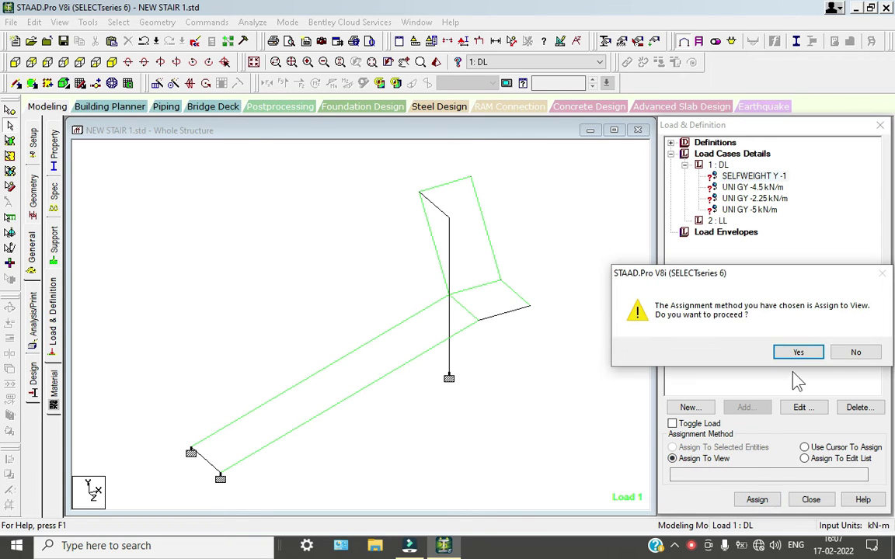
left_click(797, 353)
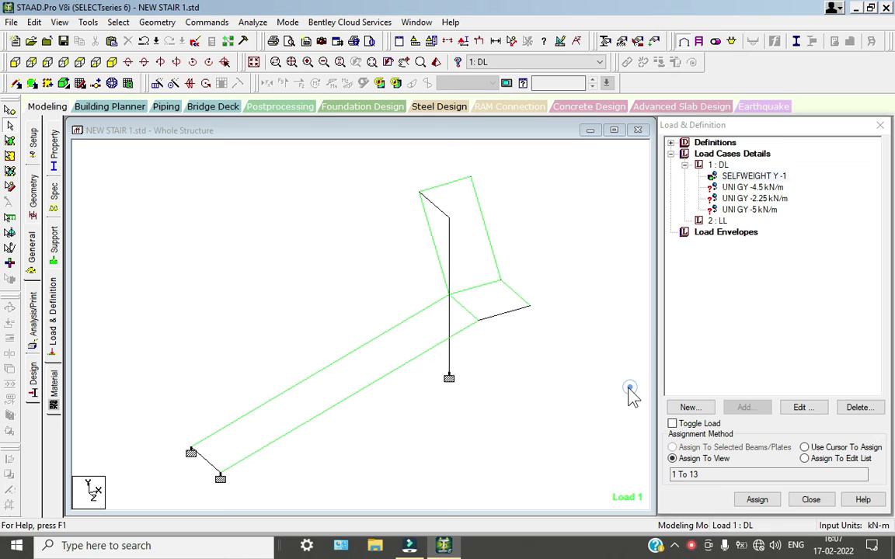
- Apply the -4.5 kN/m load to the beam parallel to Y
left_click(715, 187)
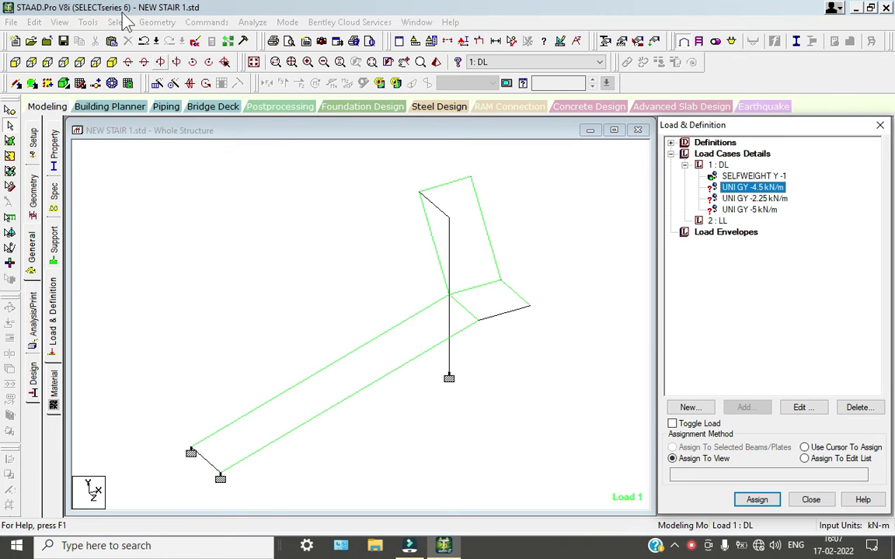
left_click(125, 22)
mouse_move(226, 276)
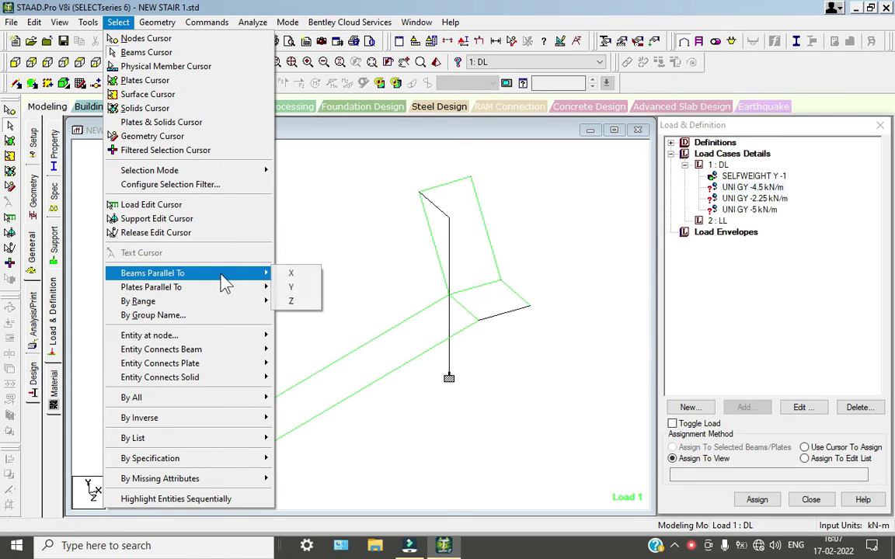
left_click(307, 293)
left_click(727, 448)
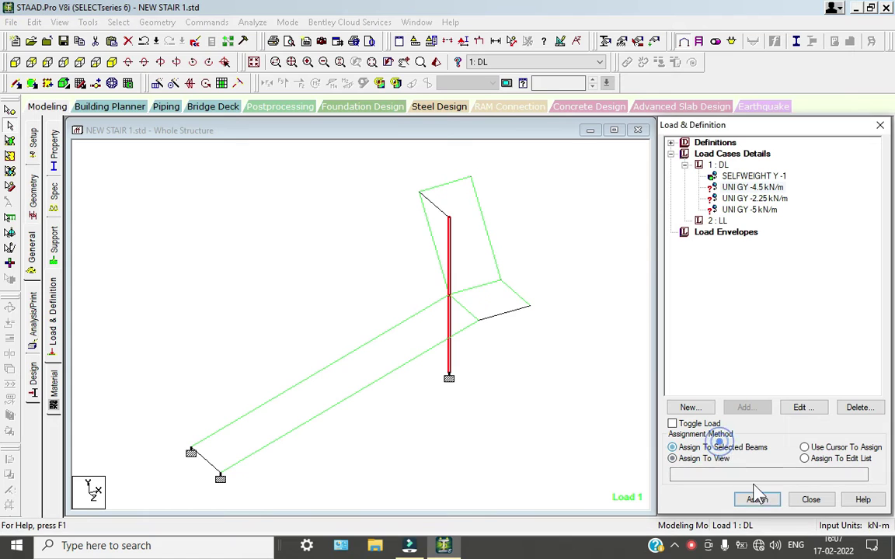
left_click(757, 500)
left_click(797, 354)
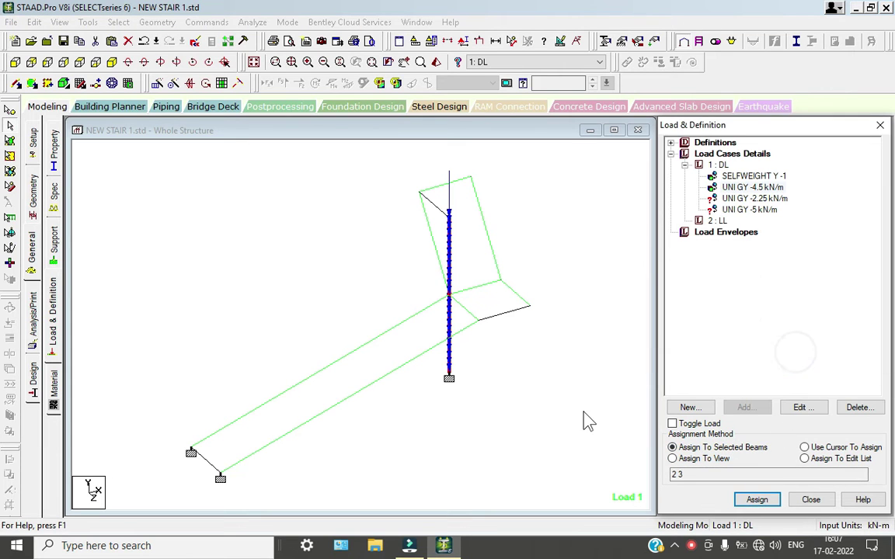
- Apply the -2.25 kN/m load to all beams parallel to X and Z
left_click(745, 198)
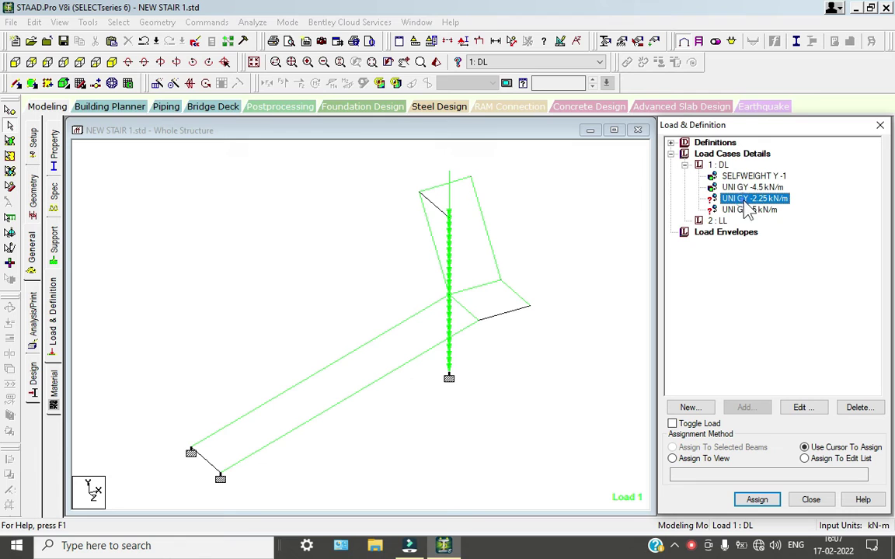
left_click(118, 21)
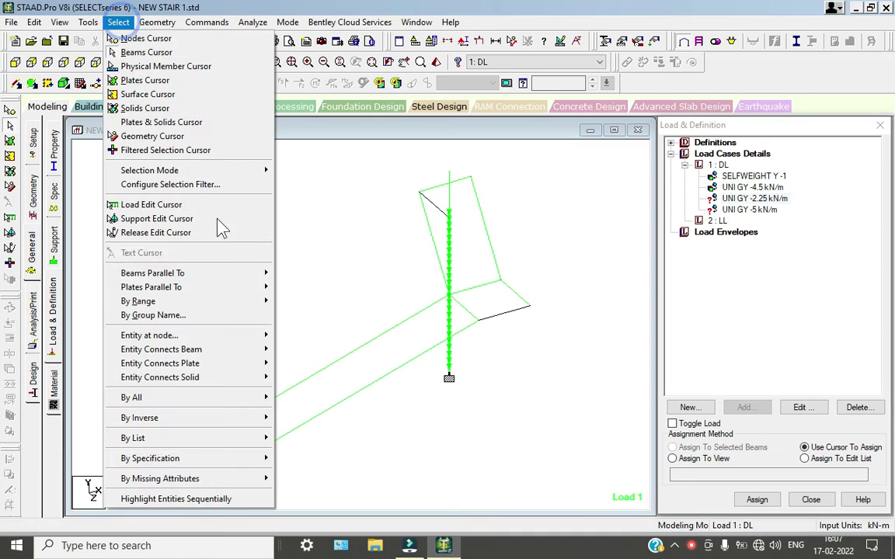
left_click(233, 274)
left_click(292, 274)
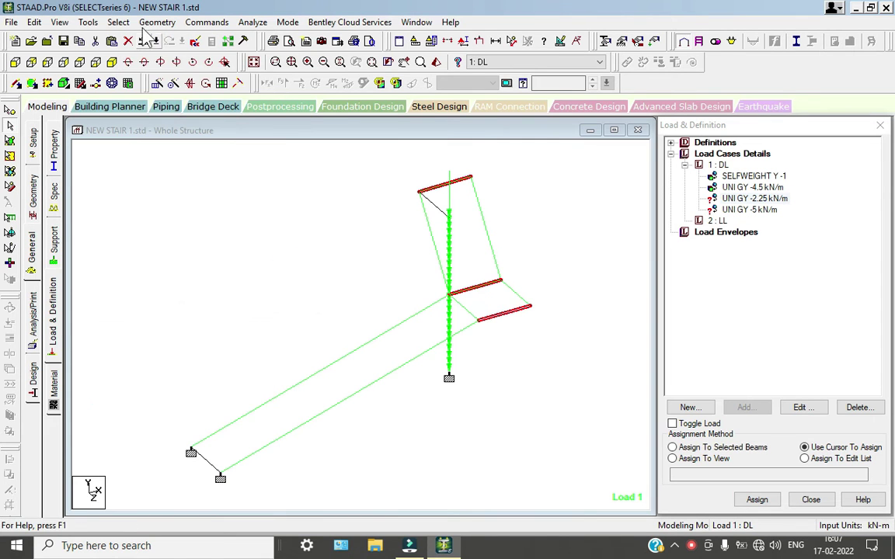
left_click(119, 22)
mouse_move(270, 279)
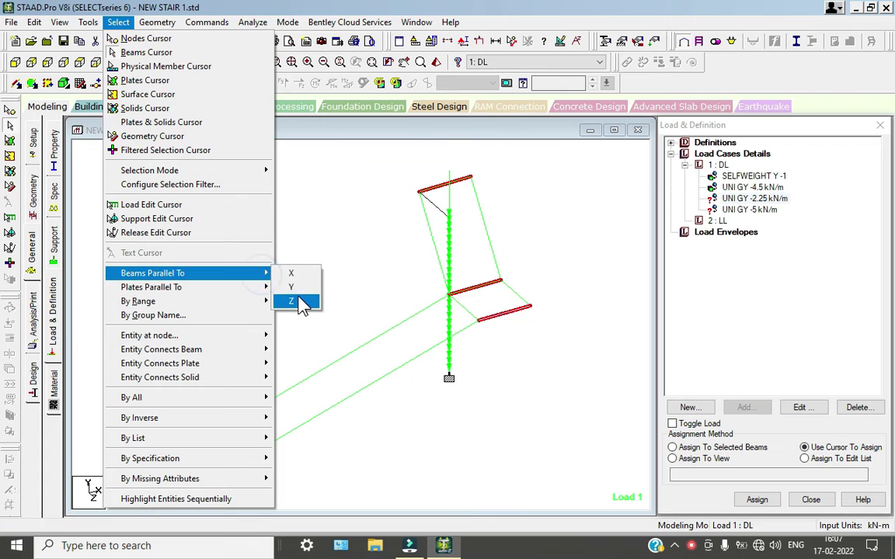
left_click(293, 301)
left_click(674, 448)
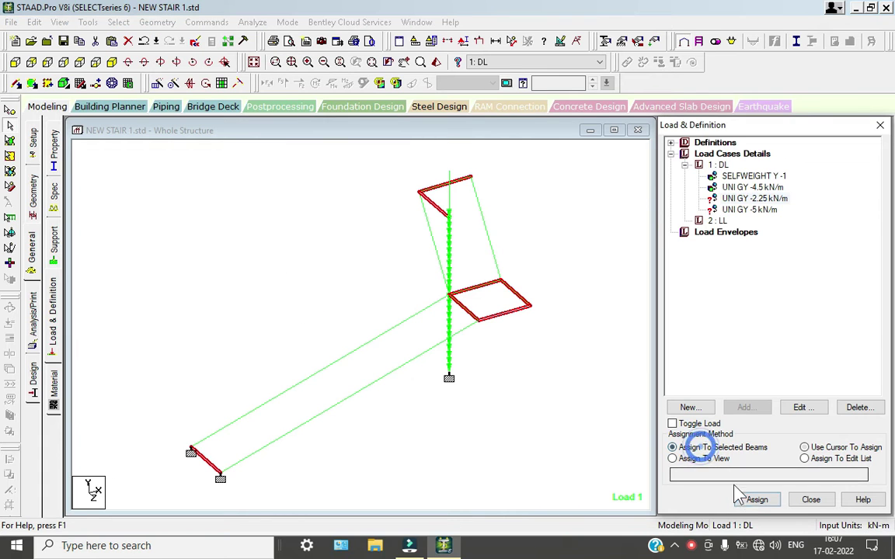
left_click(757, 500)
left_click(795, 354)
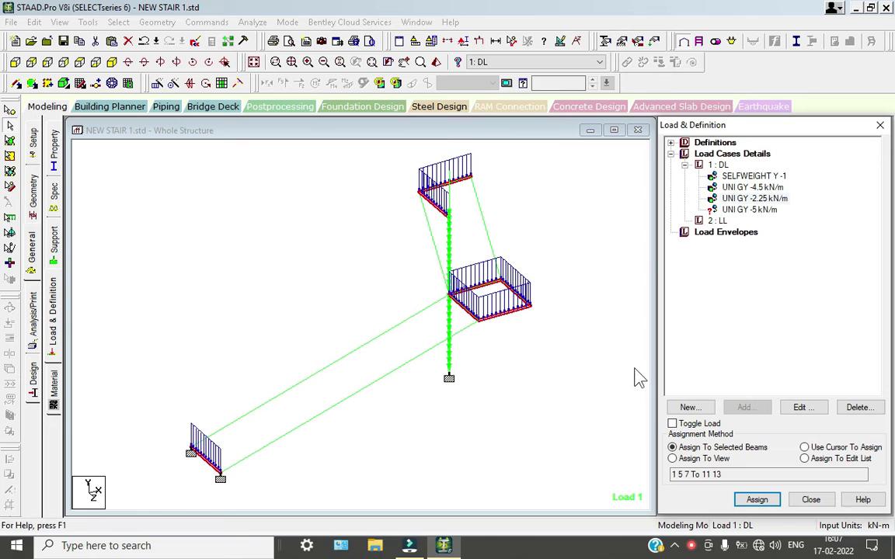
- Apply the -5 kN/m load to everything in view, then switch to the LL case
left_click(740, 212)
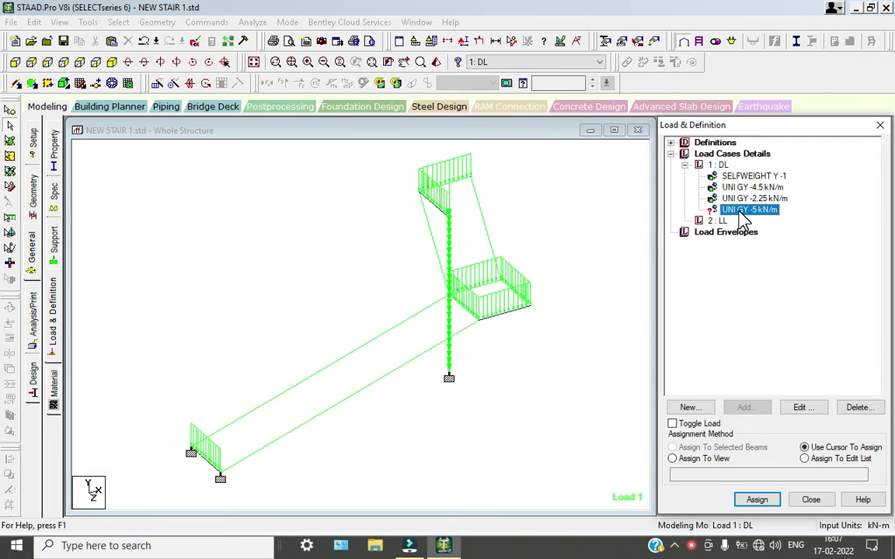
left_click(708, 460)
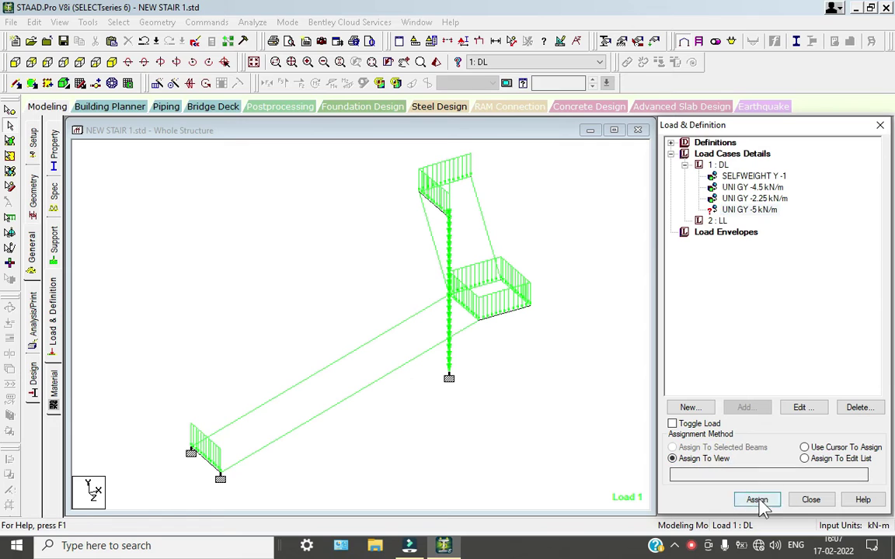
left_click(757, 500)
left_click(794, 356)
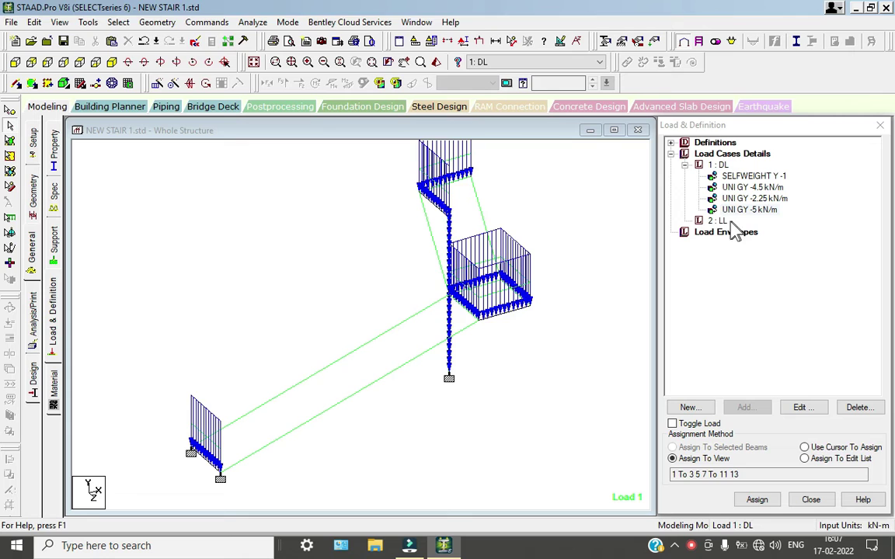
left_click(716, 221)
left_click(747, 411)
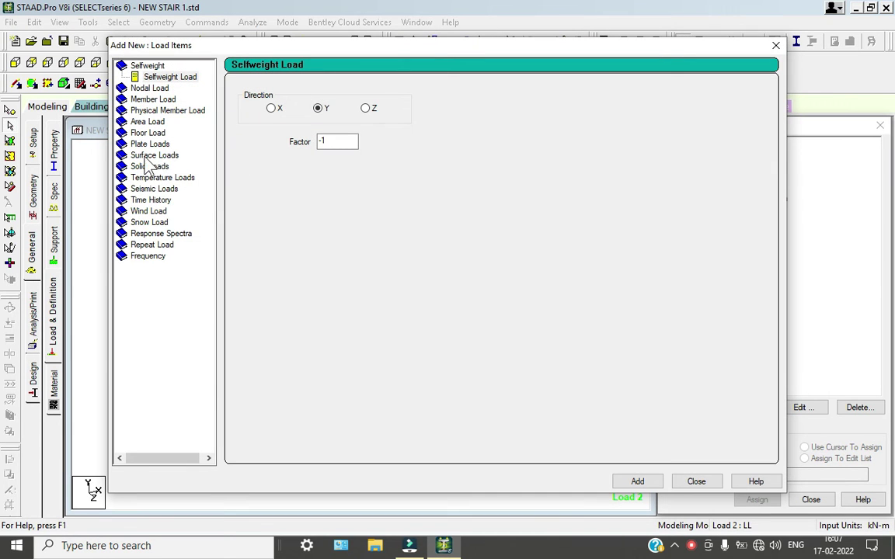
- Add a -3 kN/m2 full plate pressure in global Y to the LL case
left_click(150, 144)
double_click(402, 128)
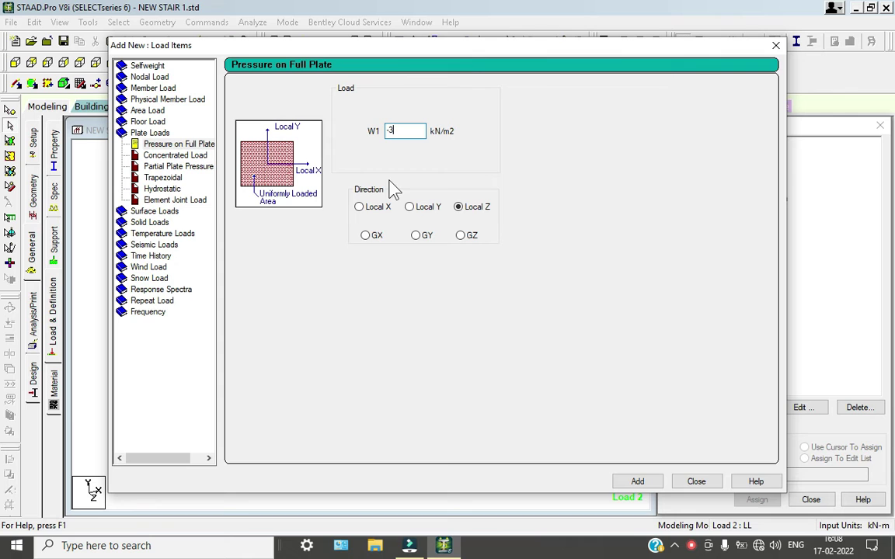
left_click(416, 236)
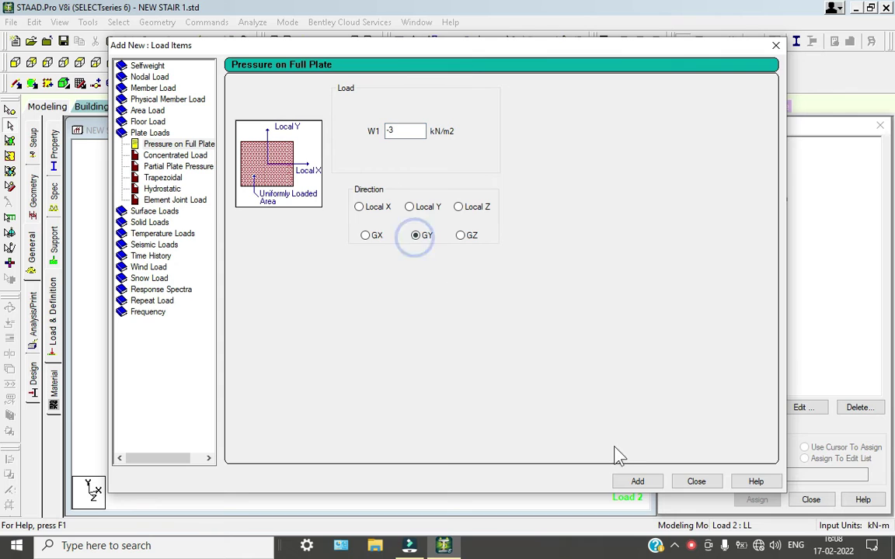
left_click(695, 482)
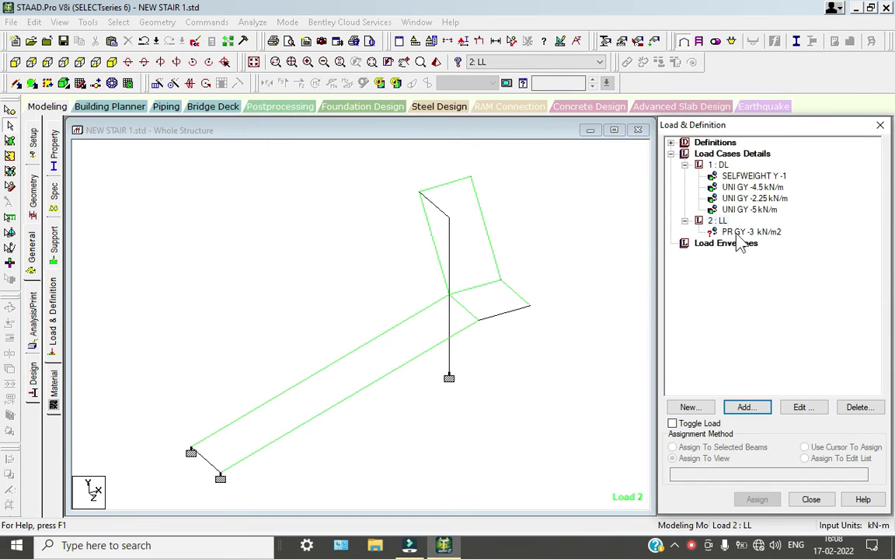
- Assign the -3 kN/m2 pressure to stair plates 4, 6 and 12 by cursor
left_click(739, 233)
left_click(835, 449)
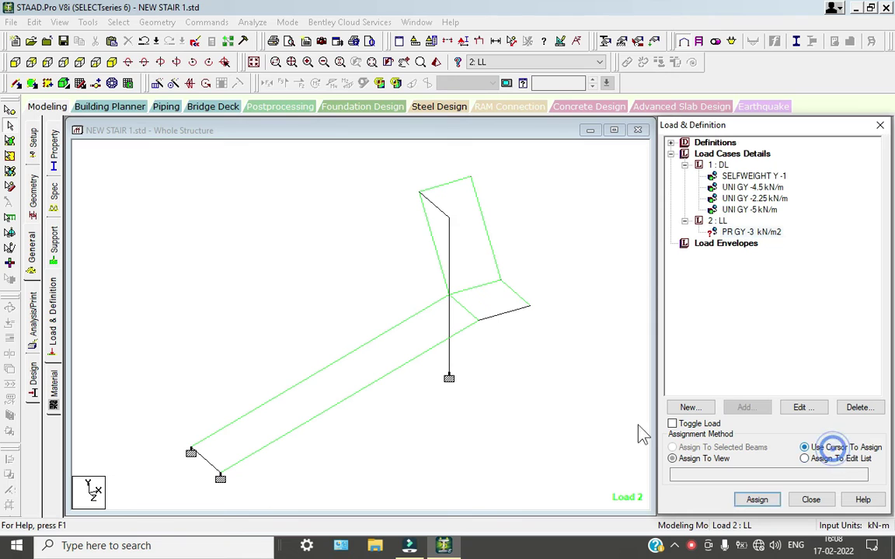
left_click(757, 499)
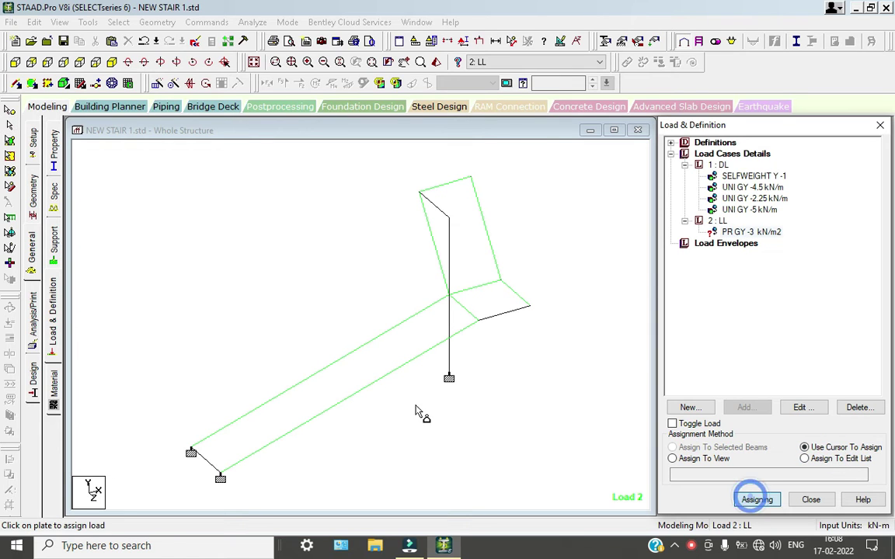
left_click(348, 392)
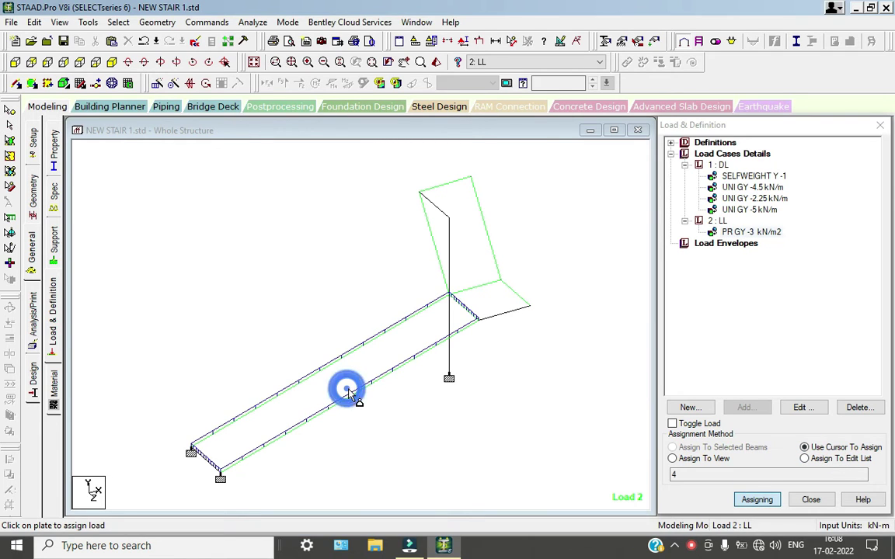
left_click(502, 301)
left_click(479, 243)
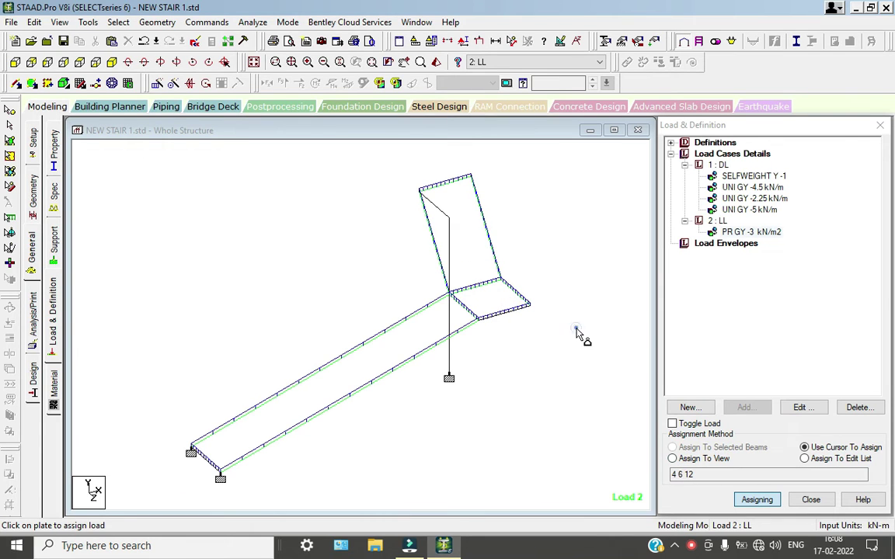
left_click(673, 458)
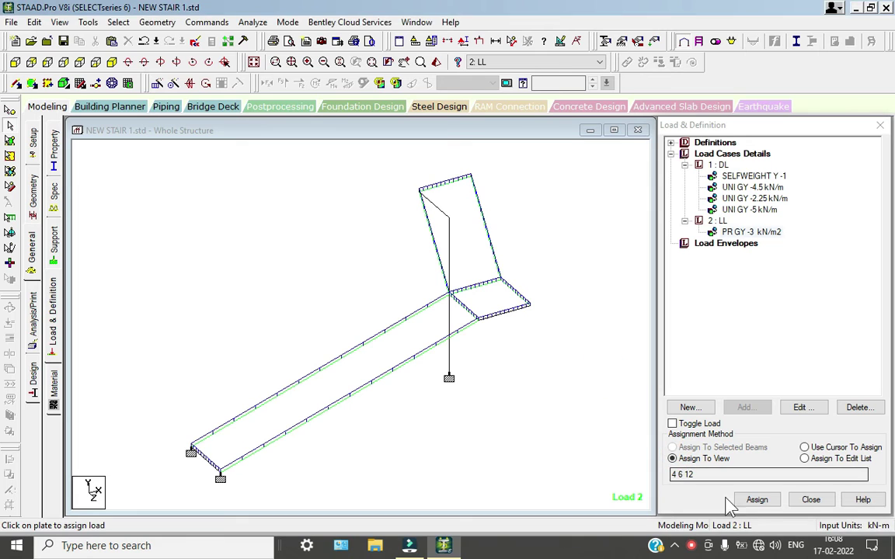
left_click(755, 501)
left_click(738, 351)
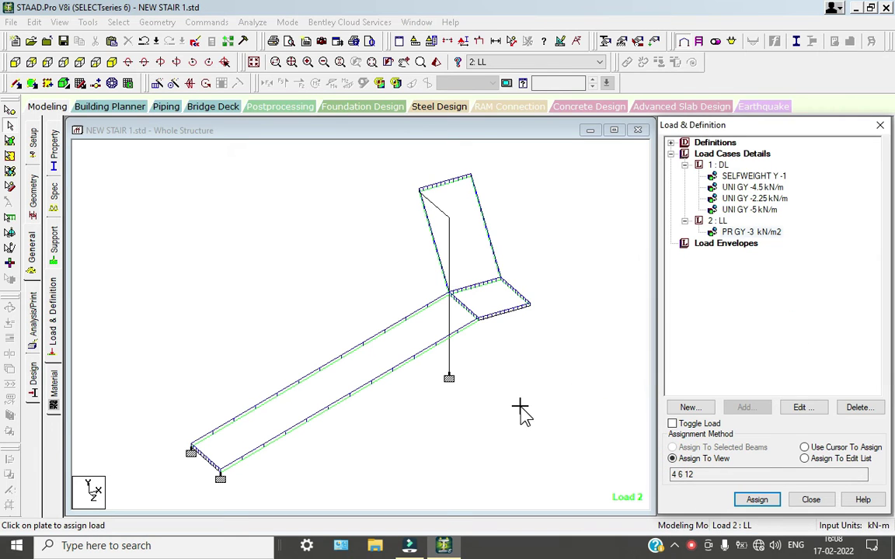
scroll(459, 344, "up", 3)
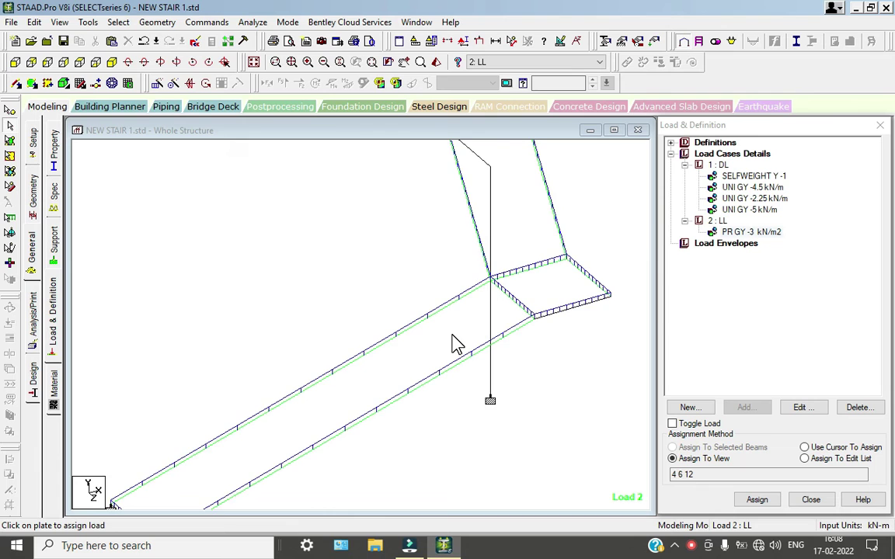
scroll(455, 345, "down", 5)
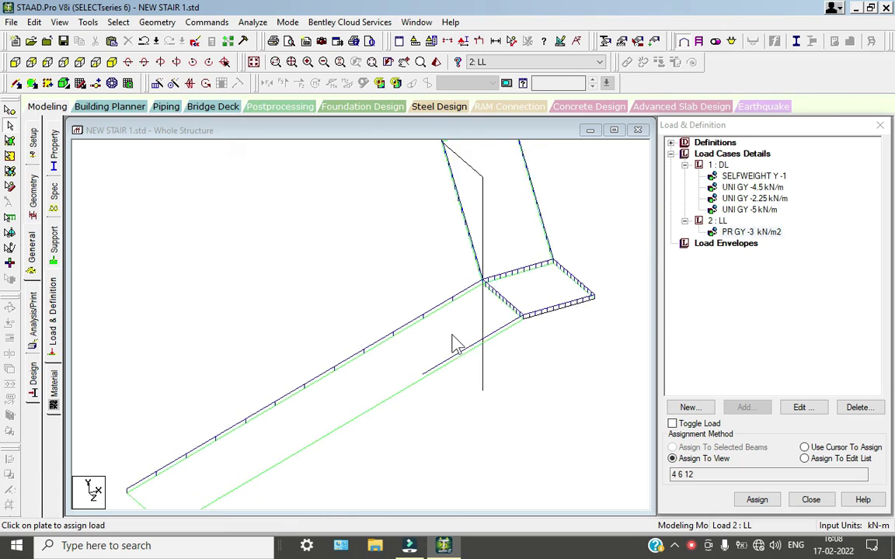
left_click(505, 463)
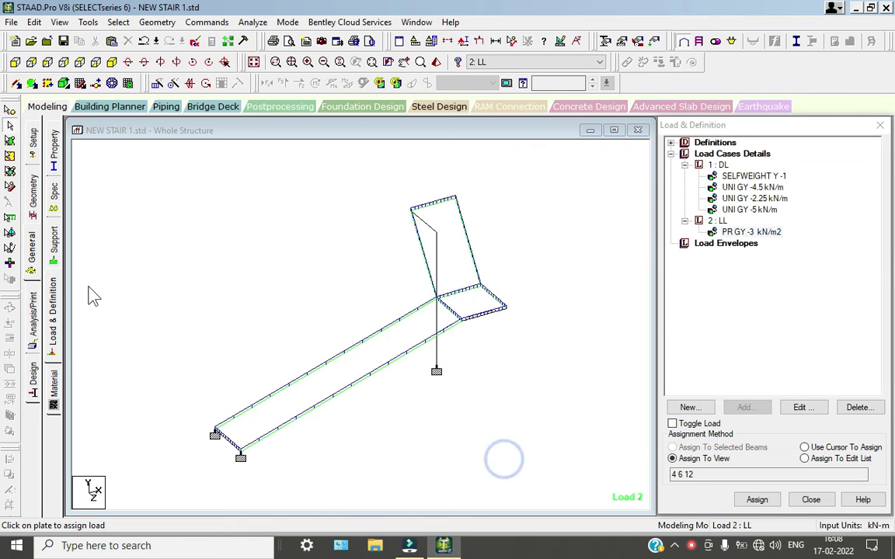
- Check for entities missing a property, confirm none, and show the DL case loads
left_click(118, 22)
mouse_move(178, 478)
left_click(356, 480)
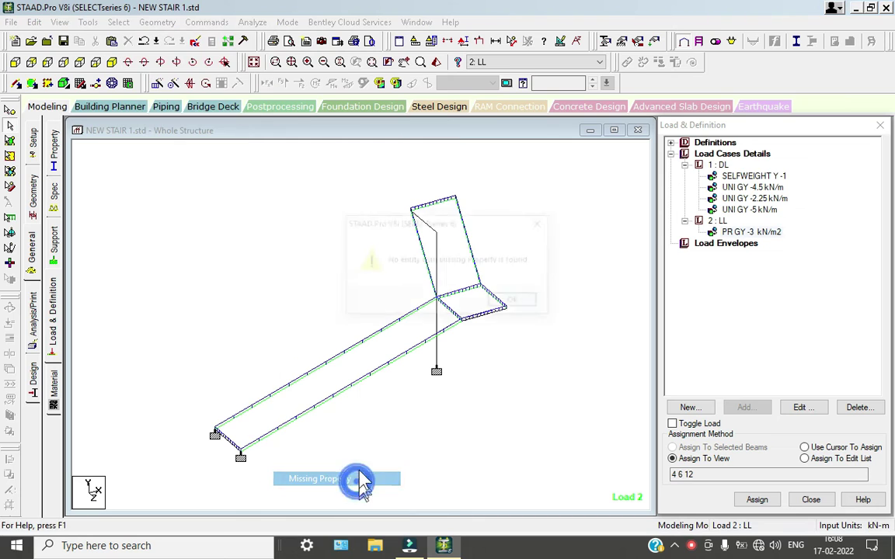
left_click(529, 299)
scroll(455, 385, "up", 1)
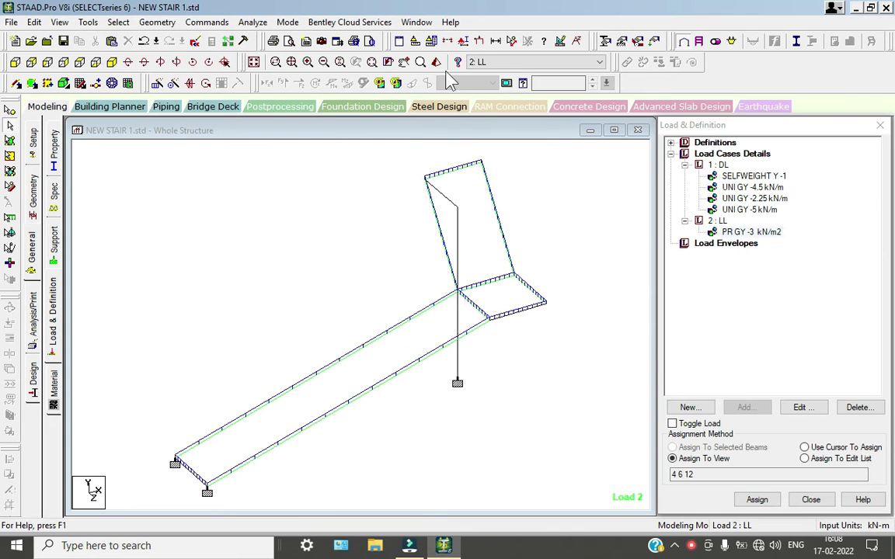
left_click(746, 212)
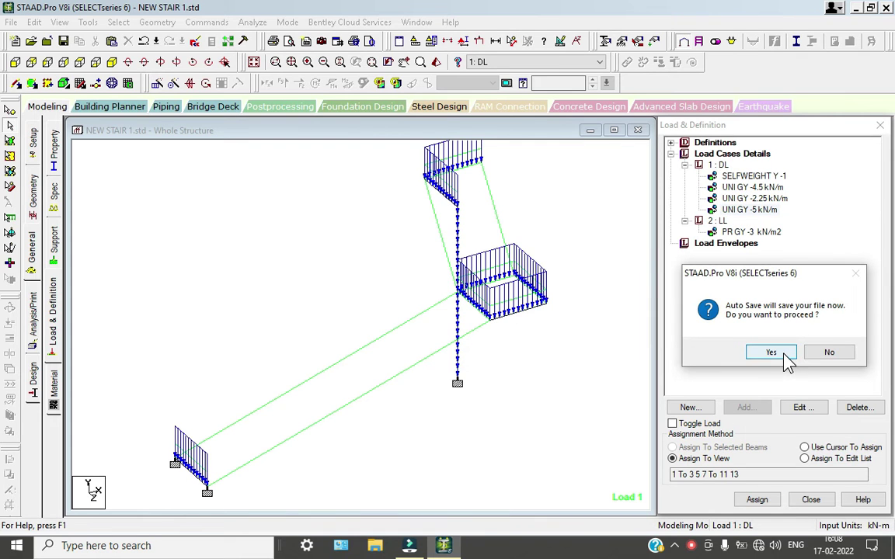
- Save the model at the auto-save prompt and view the live-load pressure on the stair
left_click(772, 353)
left_click(346, 289)
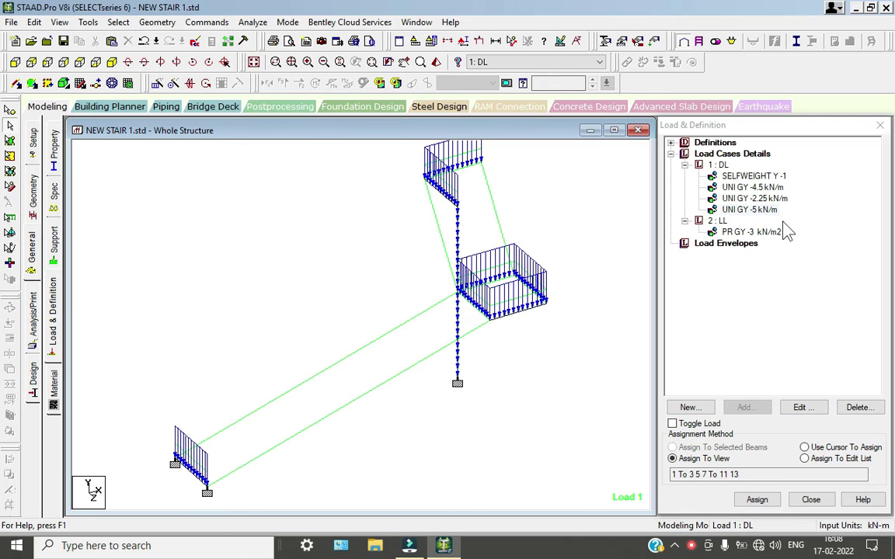
left_click(775, 231)
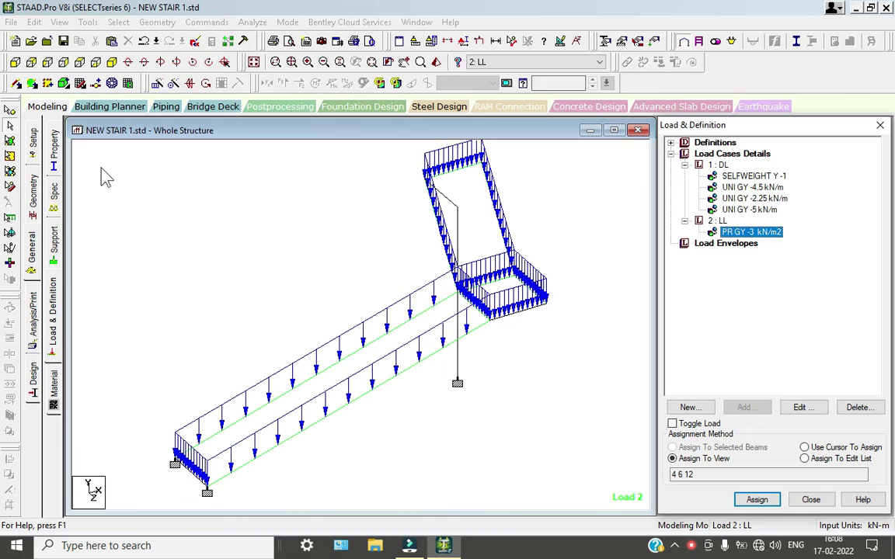
left_click(159, 234)
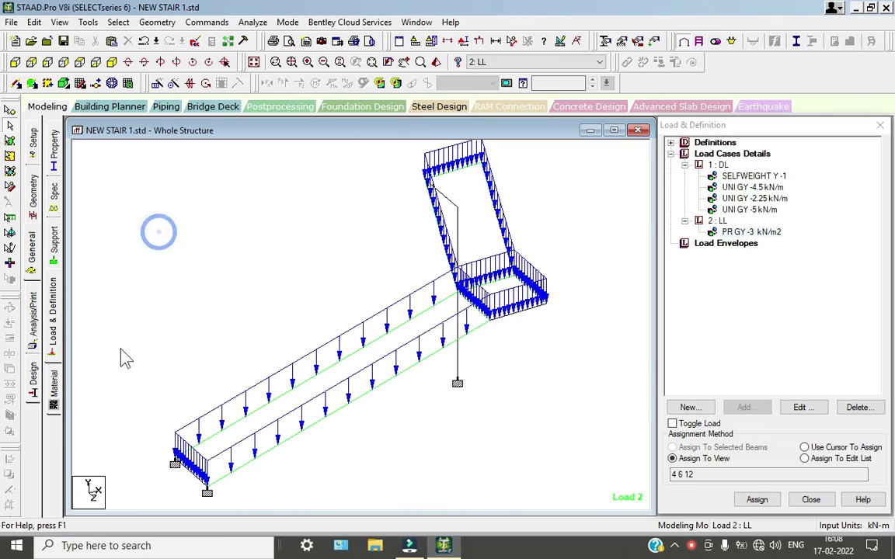
- Assign CONCRETE material to the whole structure and check which plates use the plate thickness
left_click(54, 385)
left_click(722, 339)
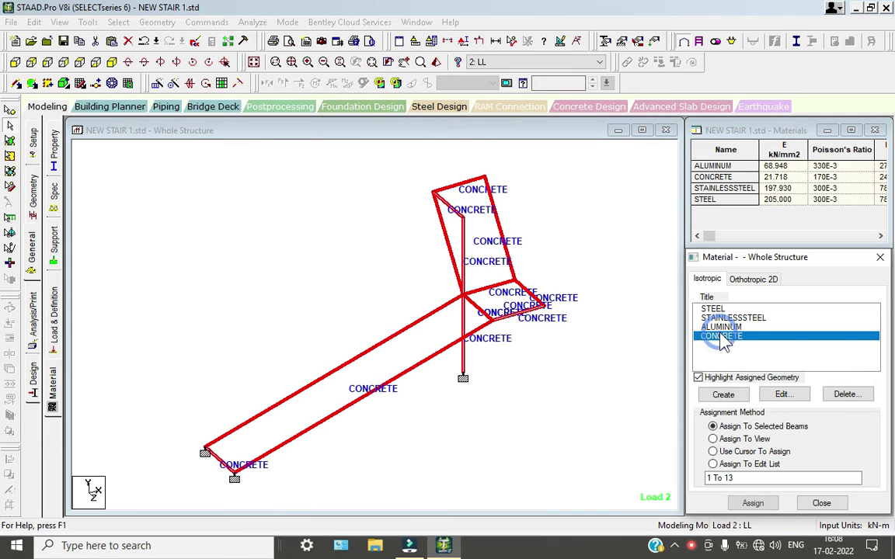
left_click(739, 439)
left_click(753, 502)
left_click(781, 420)
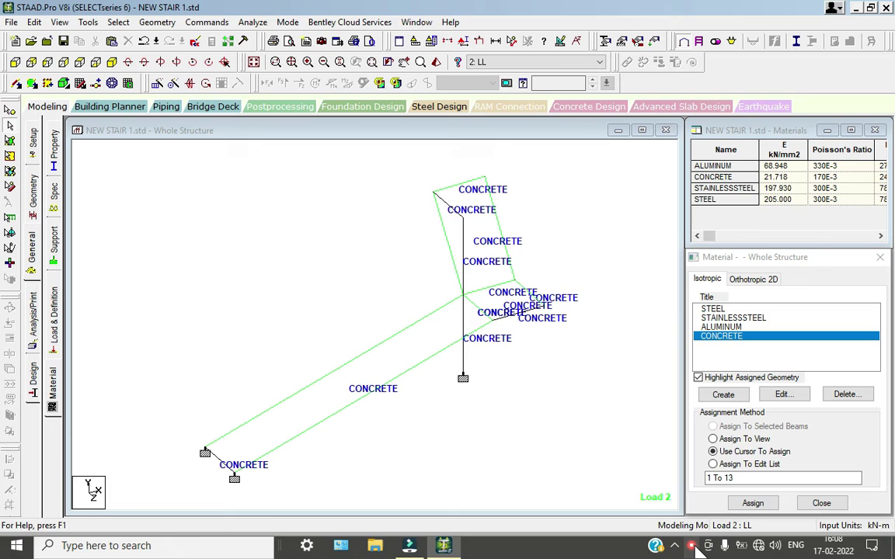
left_click(709, 501)
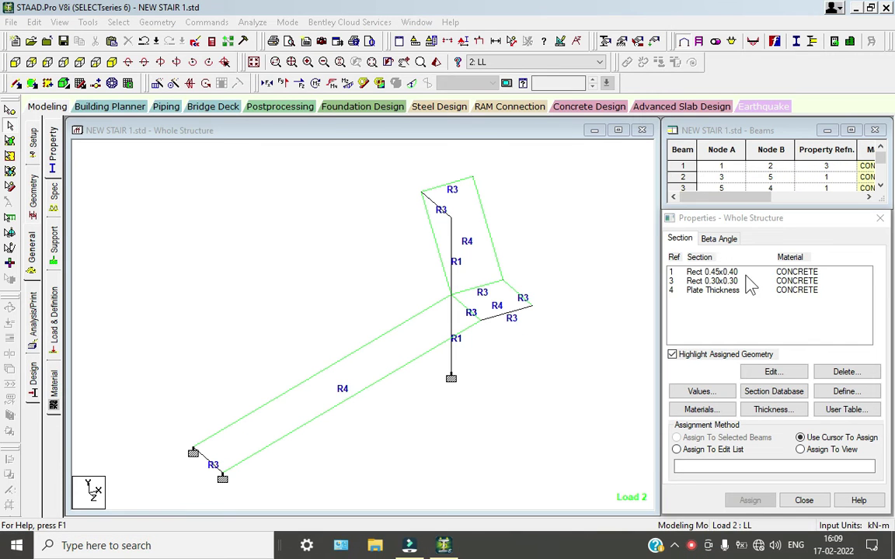
left_click(713, 290)
left_click(331, 264)
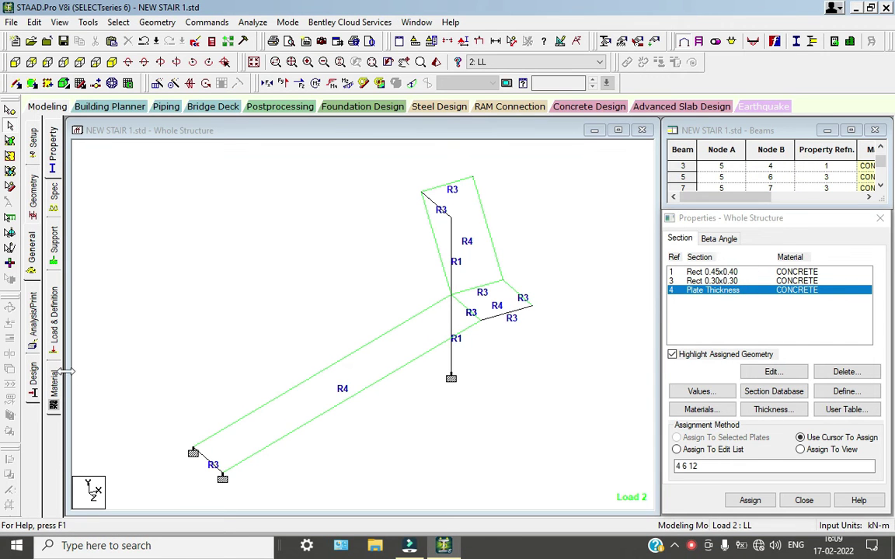
left_click(33, 334)
- Add PERFORM ANALYSIS, save and run the analysis, then view node and beam displacement results
left_click(420, 423)
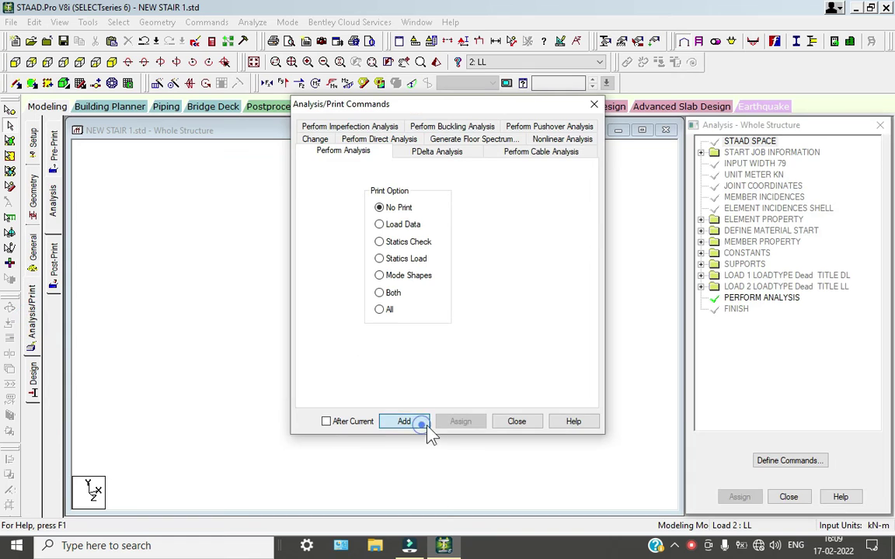
left_click(515, 422)
left_click(252, 22)
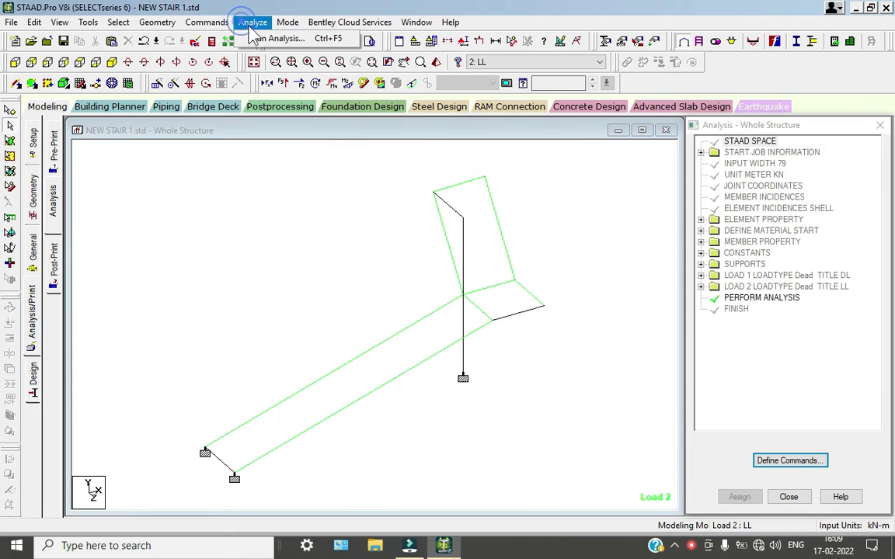
left_click(268, 38)
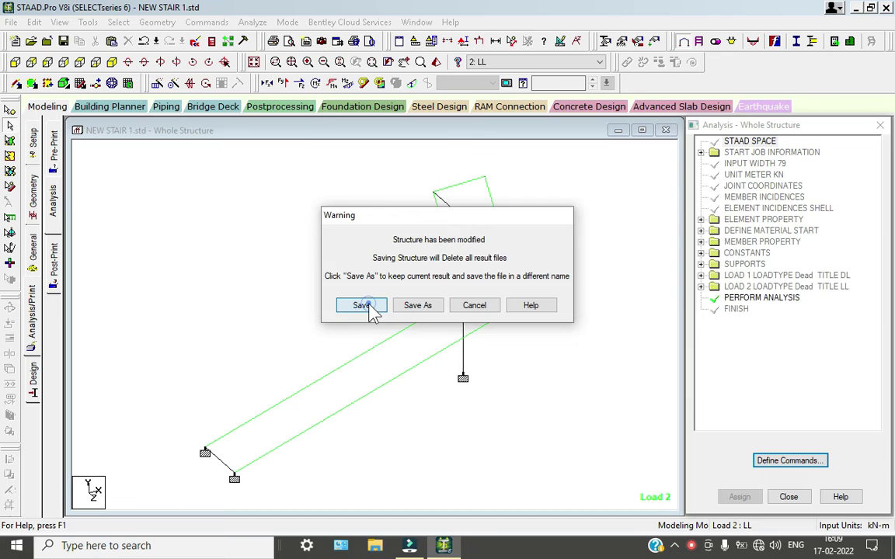
left_click(370, 309)
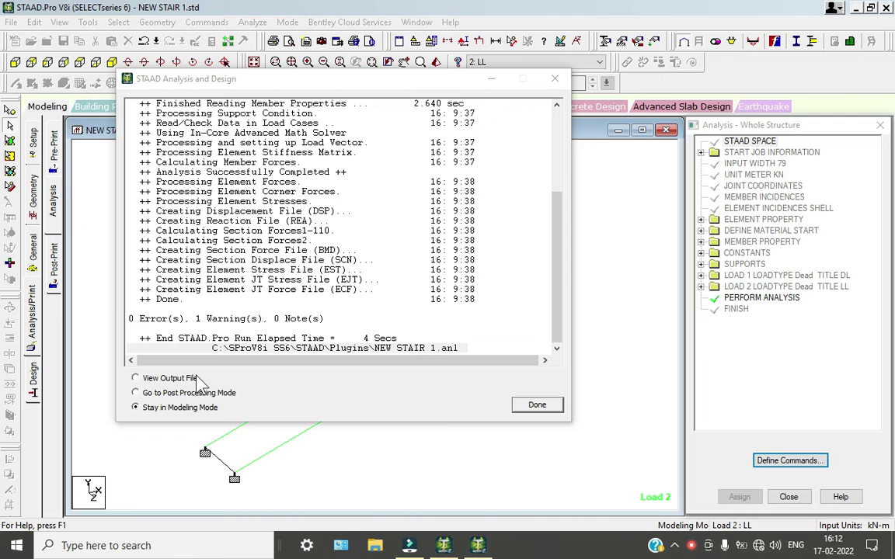
left_click(177, 393)
left_click(554, 406)
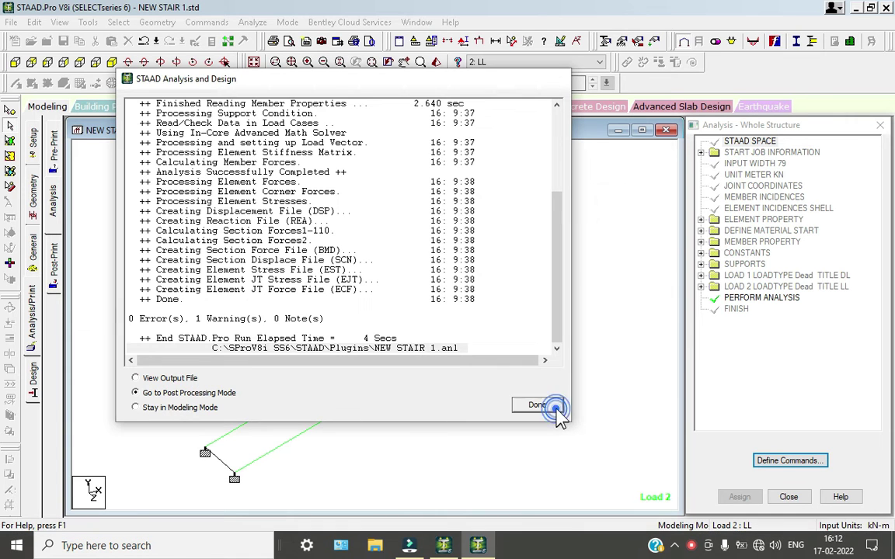
left_click(470, 380)
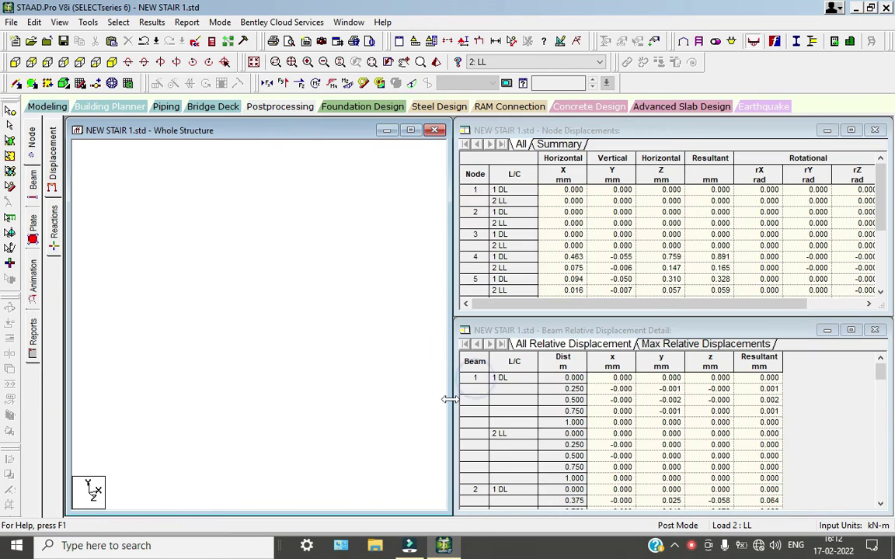
- Draw Max Absolute plate stress contours for load case 1: DL
left_click(36, 233)
left_click(409, 133)
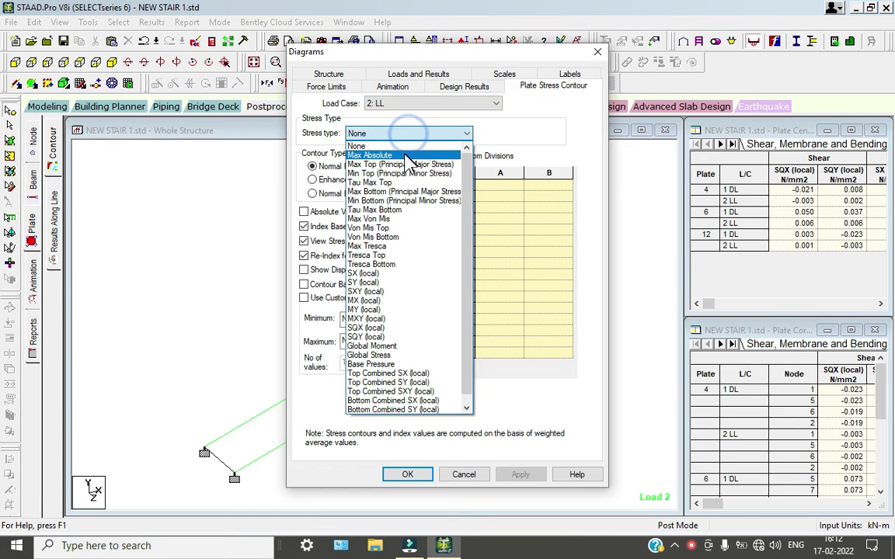
left_click(404, 155)
left_click(407, 474)
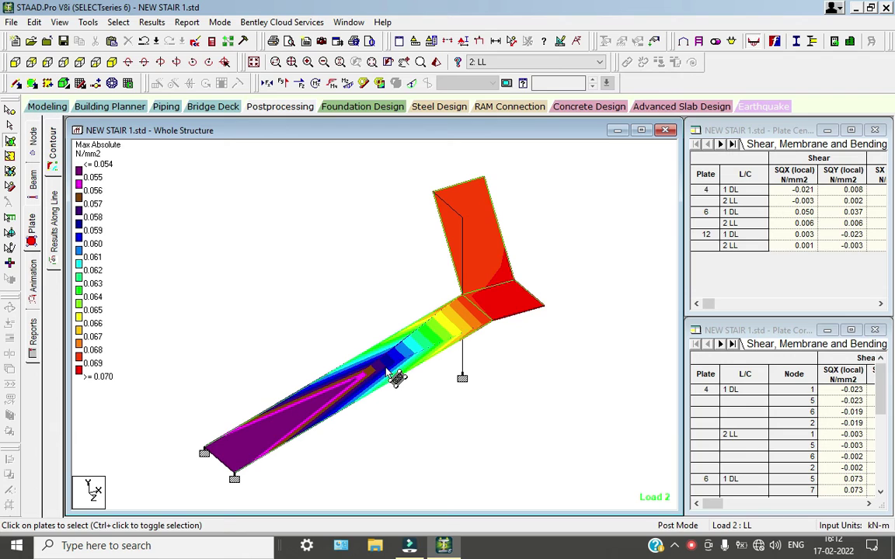
left_click(528, 62)
left_click(519, 72)
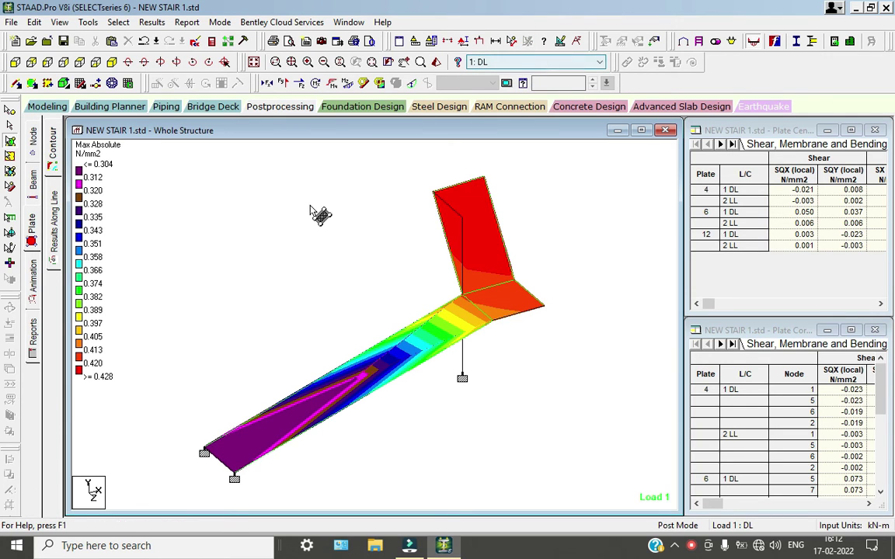
- Animate the deflection, view load case 2: LL, then return to 1: DL
left_click(37, 283)
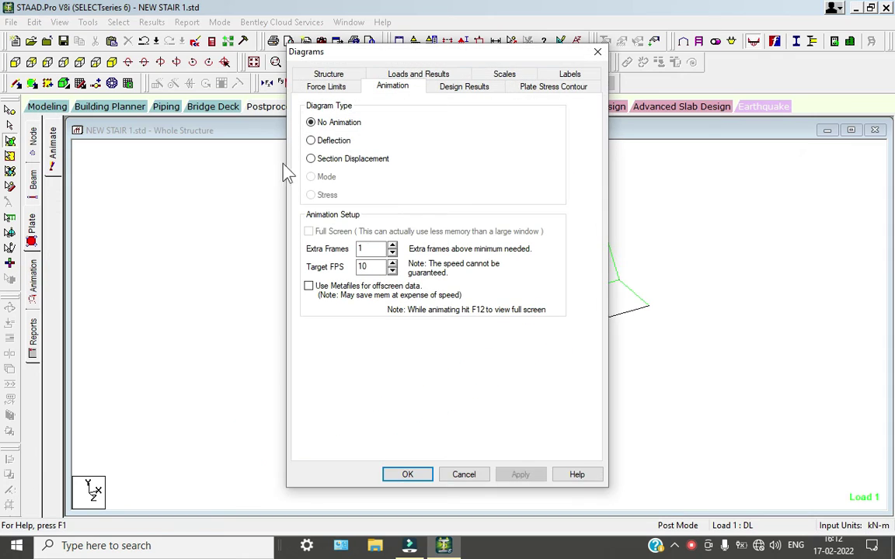
left_click(334, 140)
left_click(407, 475)
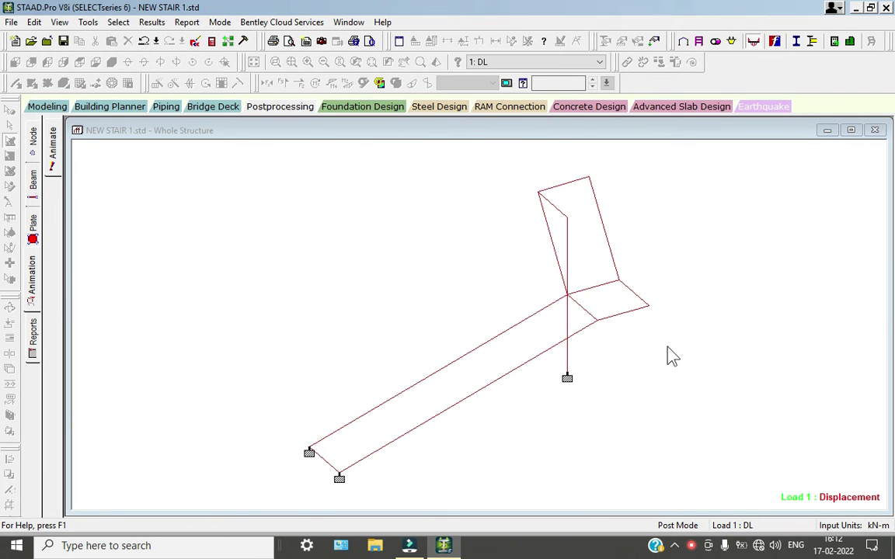
left_click(554, 64)
left_click(539, 83)
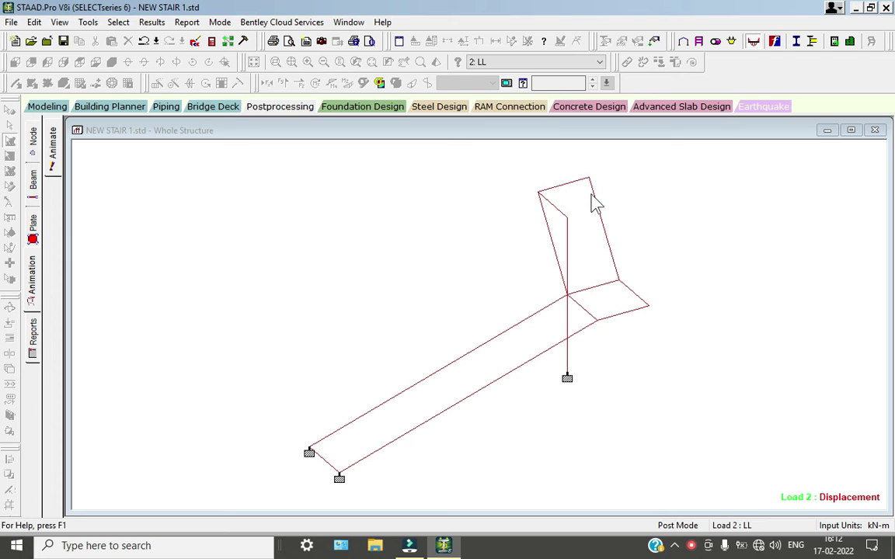
left_click(543, 65)
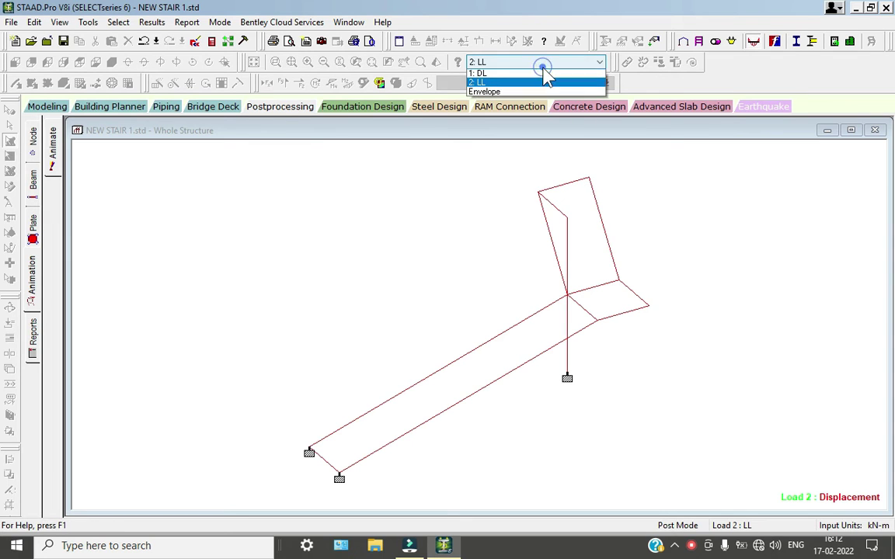
left_click(532, 81)
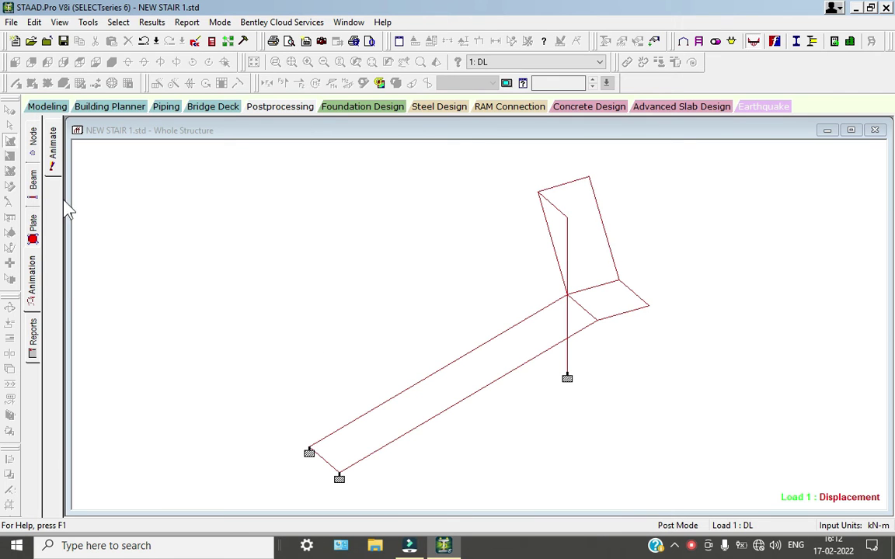
- Display torsion, shear Z and bending Y/Z beam force diagrams without axial or shear Y
left_click(33, 181)
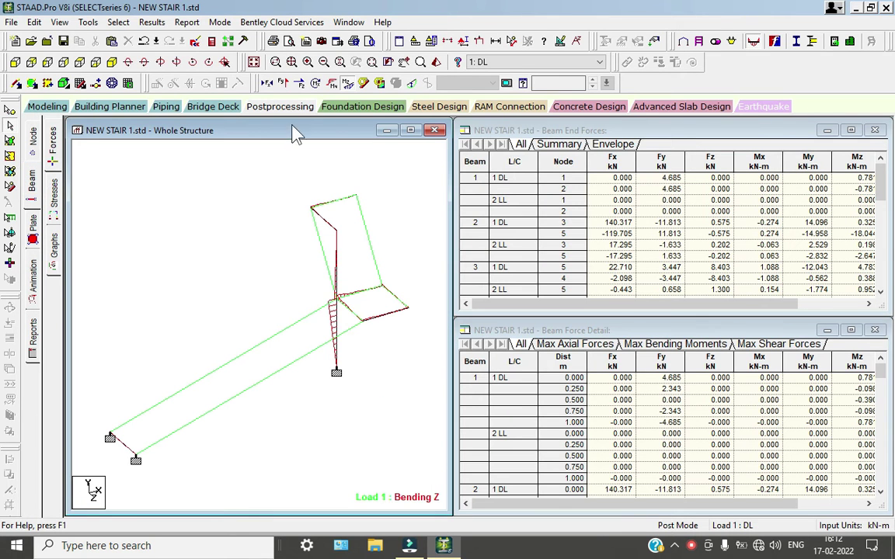
left_click(299, 83)
left_click(283, 83)
left_click(268, 84)
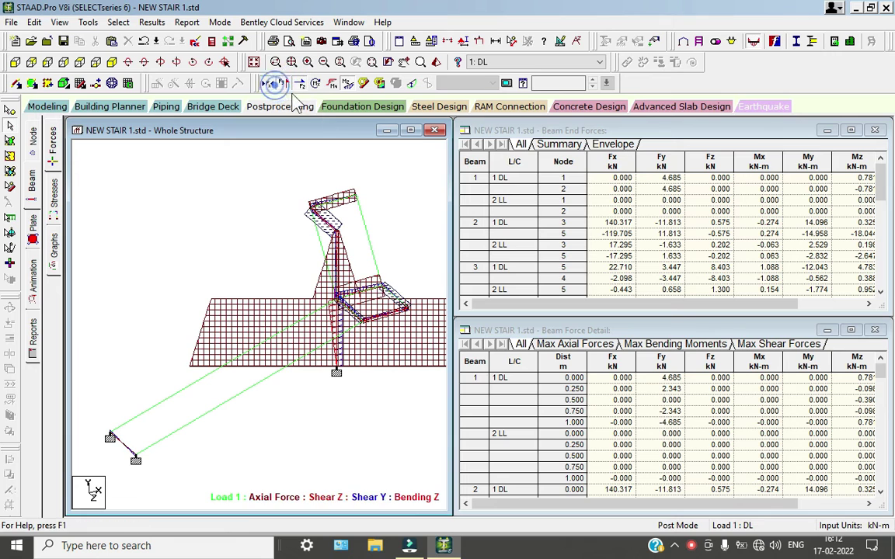
left_click(332, 83)
left_click(316, 83)
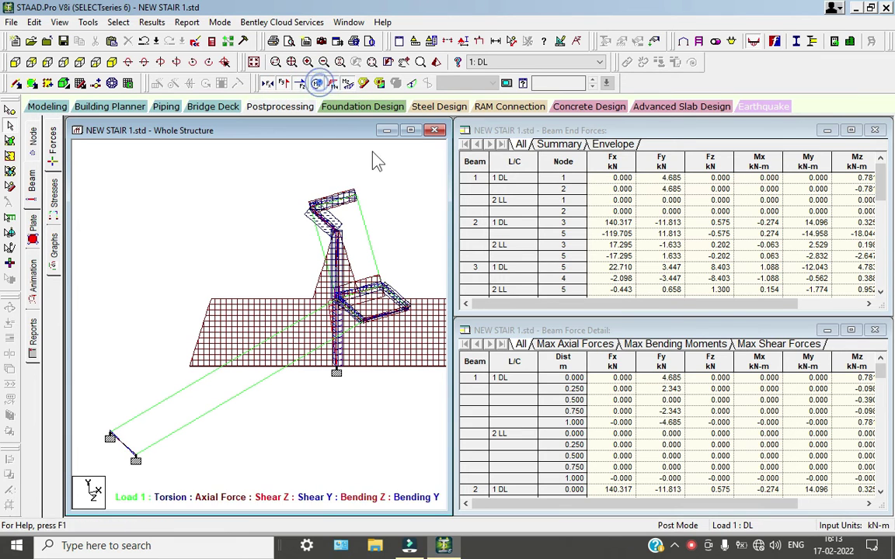
left_click(268, 83)
left_click(283, 83)
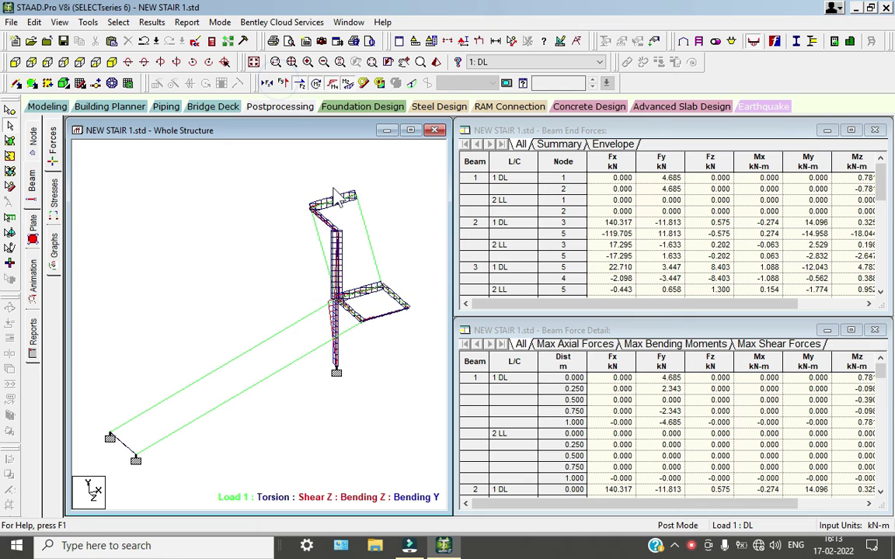
- Switch member design to concrete with IS456 as the current code
left_click(68, 108)
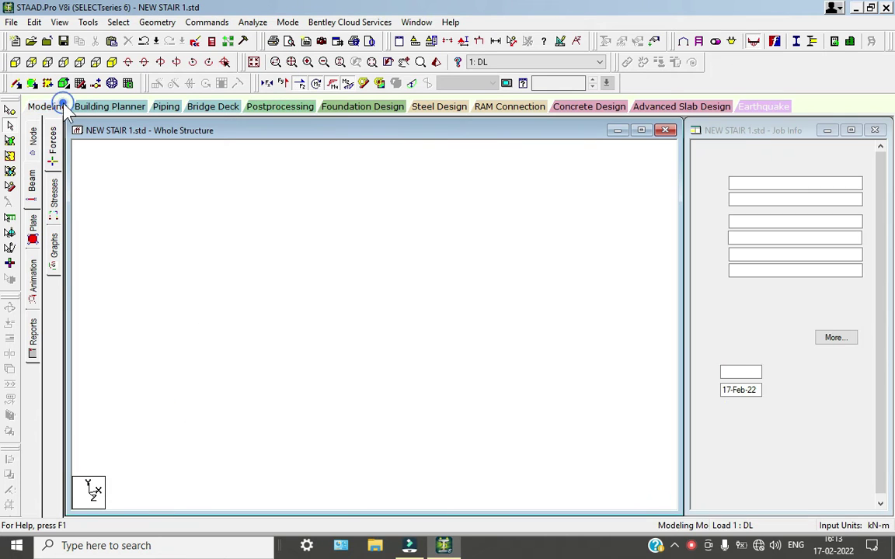
left_click(31, 380)
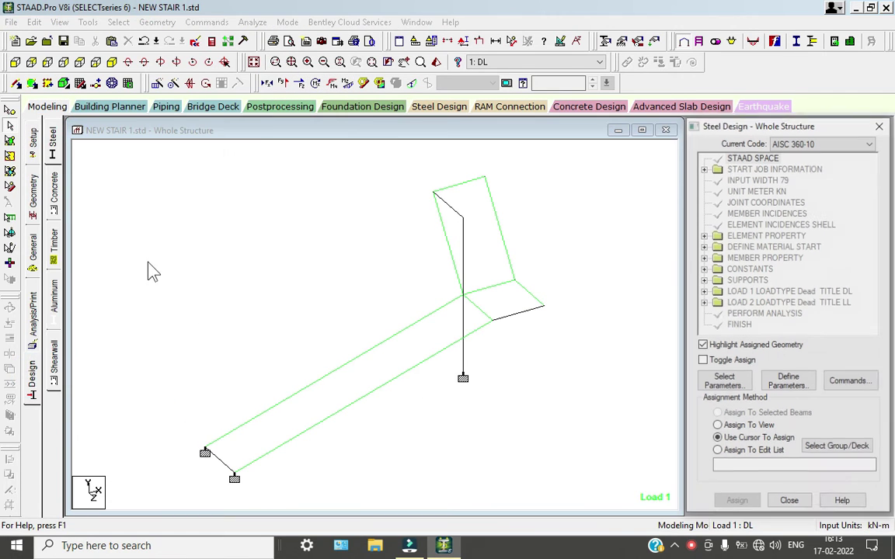
left_click(53, 196)
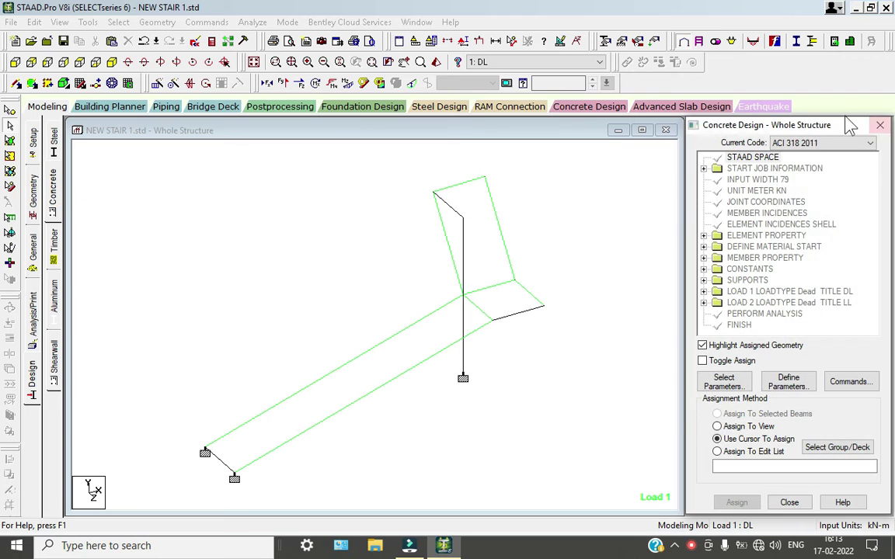
left_click(869, 143)
left_click(784, 319)
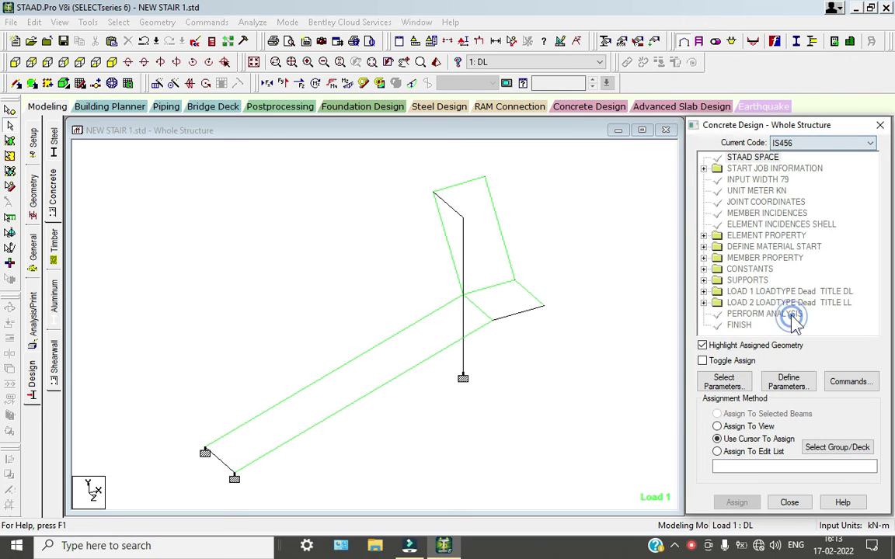
- Replace the selected design parameters with Fc, Fymain, Fysec, Md1 and Md2
left_click(724, 382)
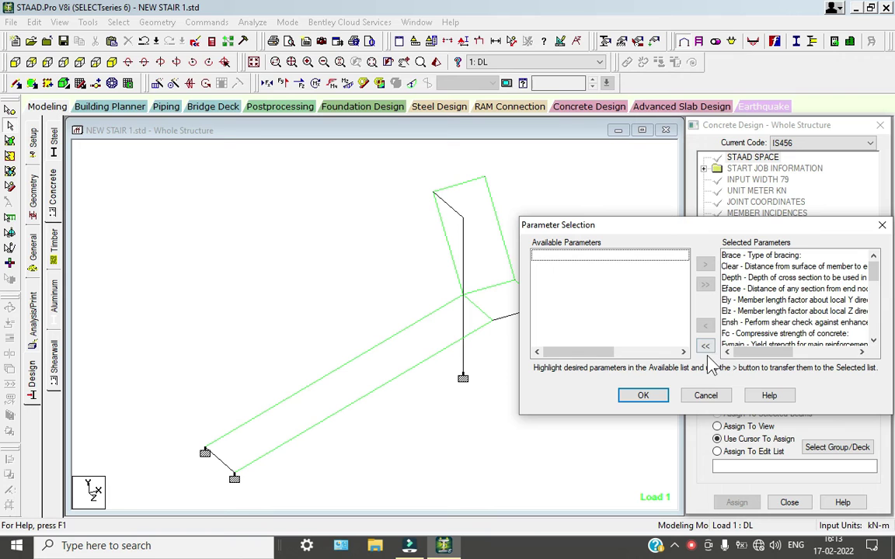
left_click(704, 346)
scroll(598, 323, "down", 2)
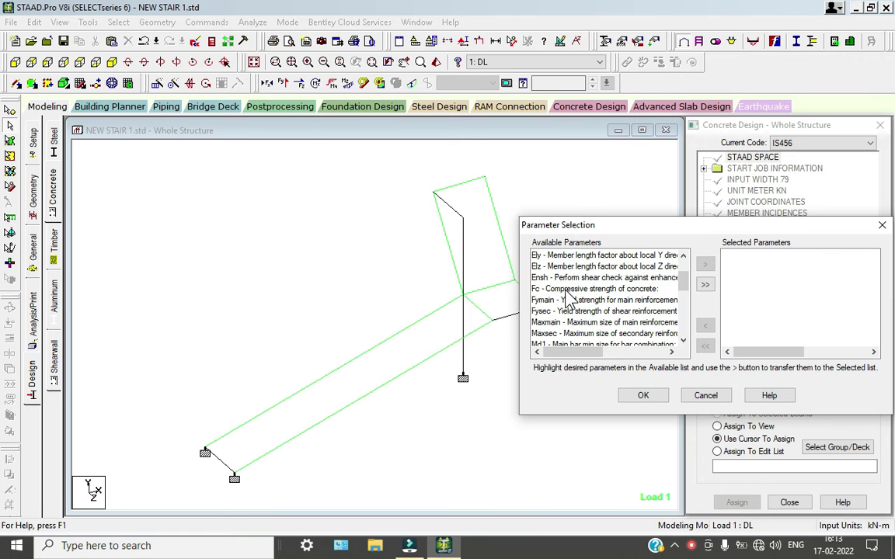
double_click(569, 288)
left_click(569, 289)
double_click(569, 290)
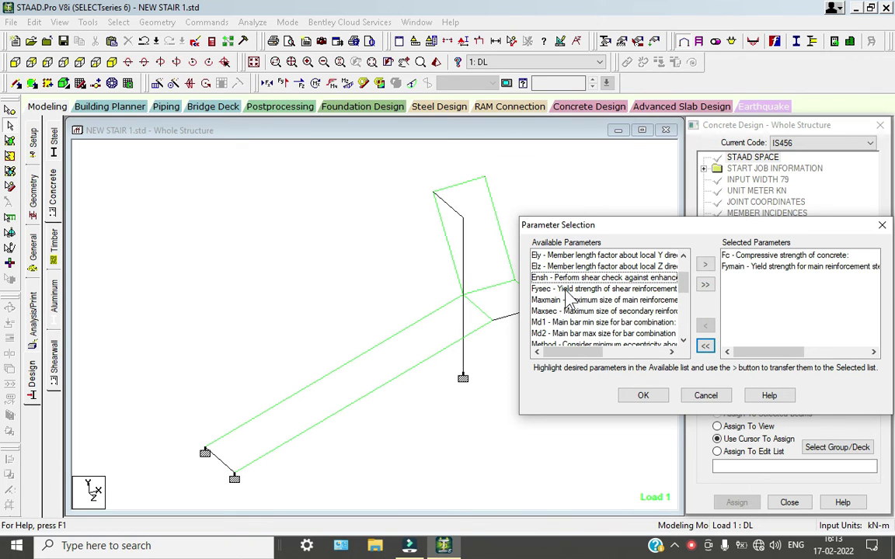
left_click(570, 289)
double_click(569, 289)
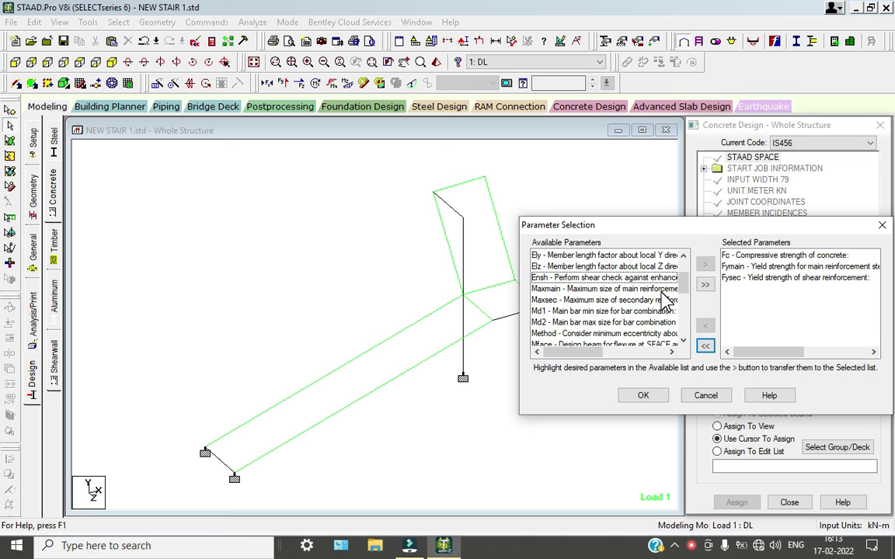
left_click(610, 311)
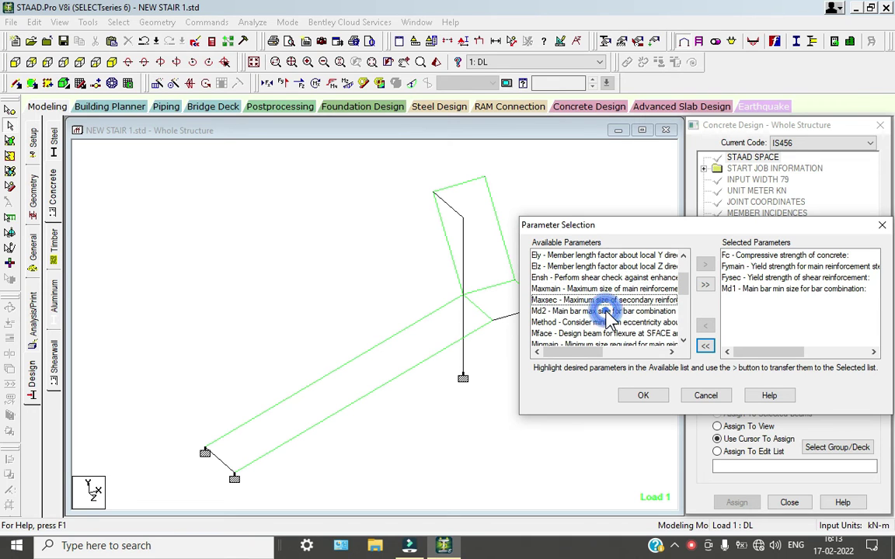
double_click(611, 312)
double_click(611, 312)
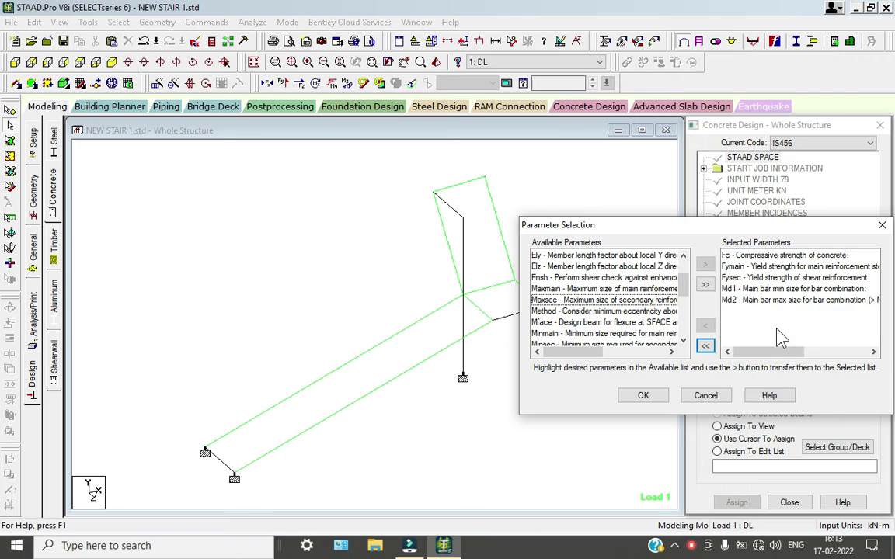
left_click_drag(637, 225, 550, 205)
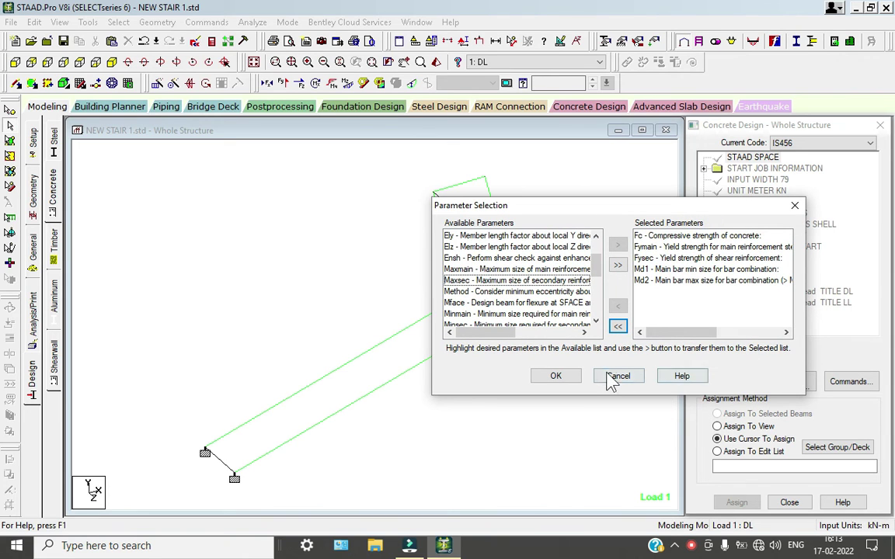
left_click(566, 375)
- Add concrete parameters FC 20000, FYMAIN 415000 and FYSEC 415000
left_click(788, 385)
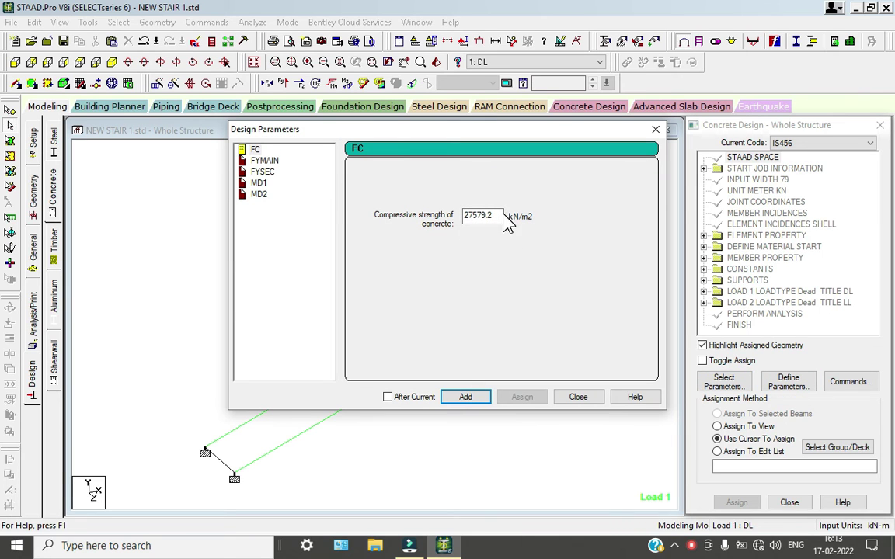
left_click_drag(496, 216, 464, 225)
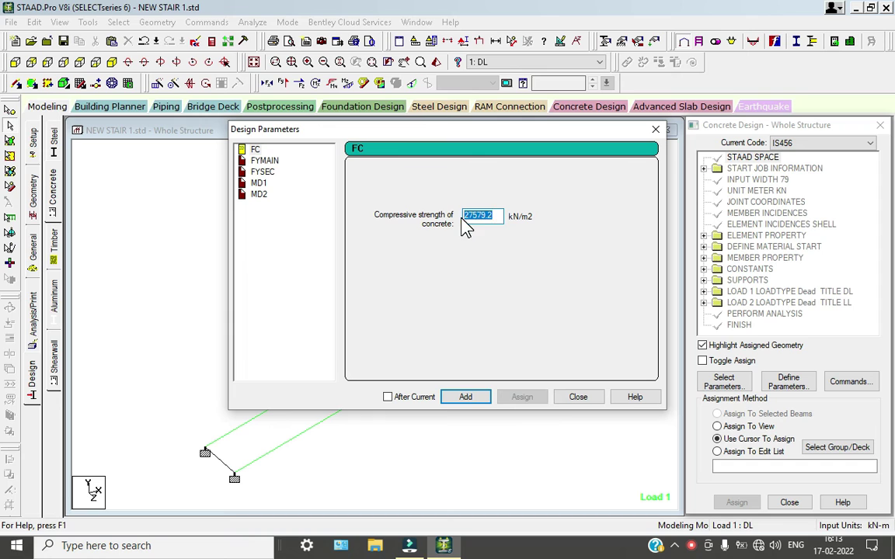
type("20000")
key("Return")
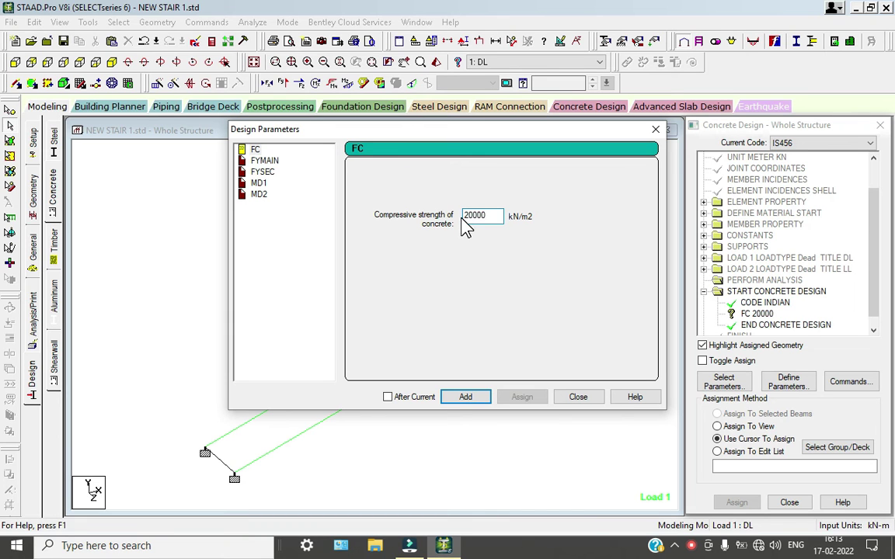
left_click(256, 160)
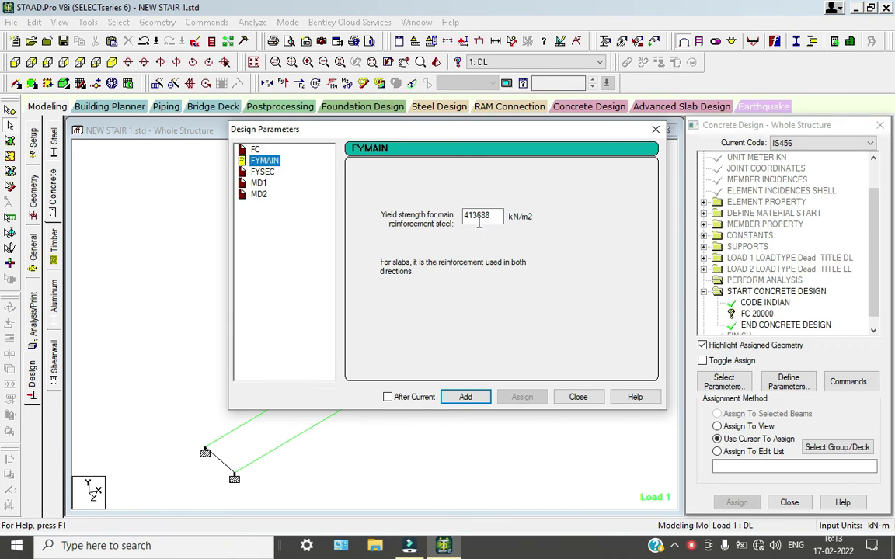
left_click_drag(496, 219, 397, 224)
type("415")
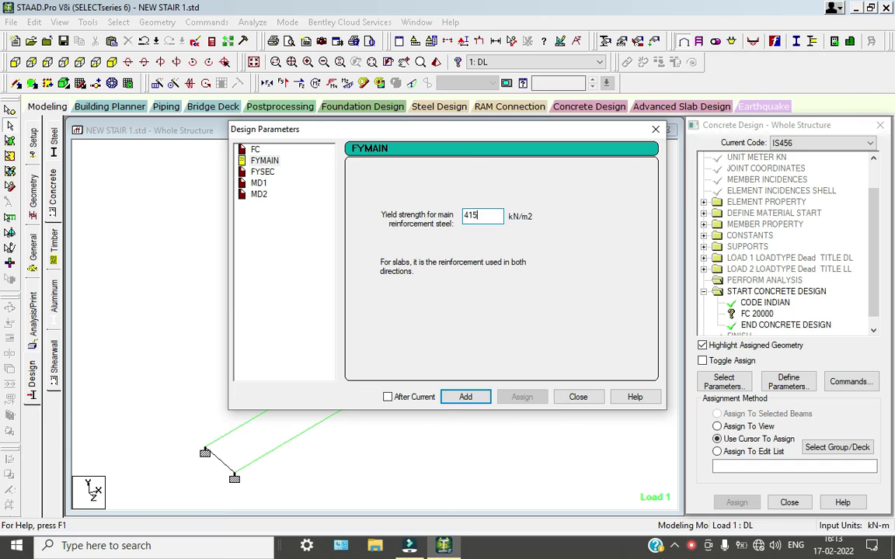
type("000")
key("Return")
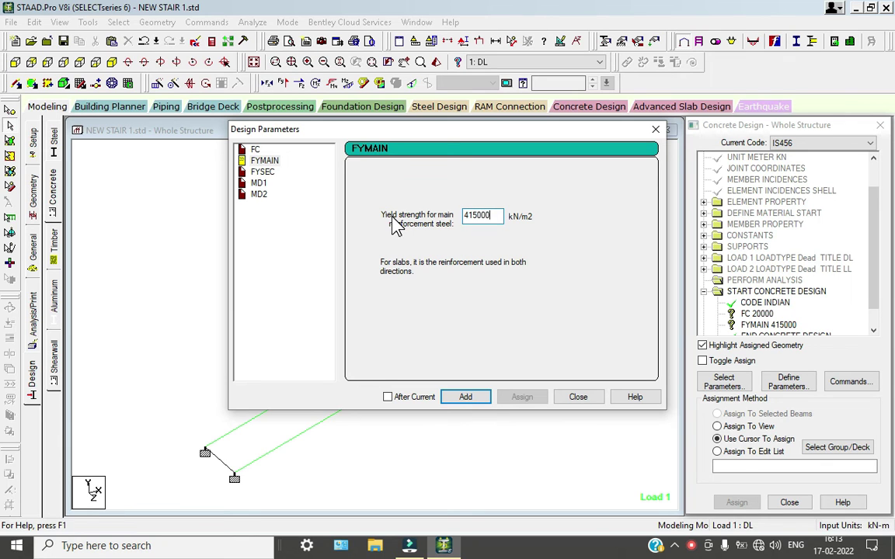
left_click(263, 171)
left_click_drag(497, 216, 448, 225)
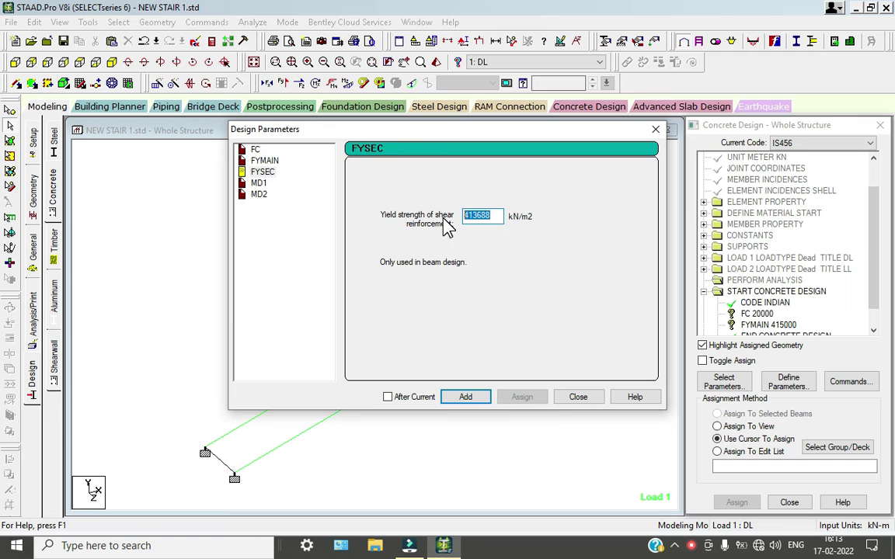
type("415000")
key("Return")
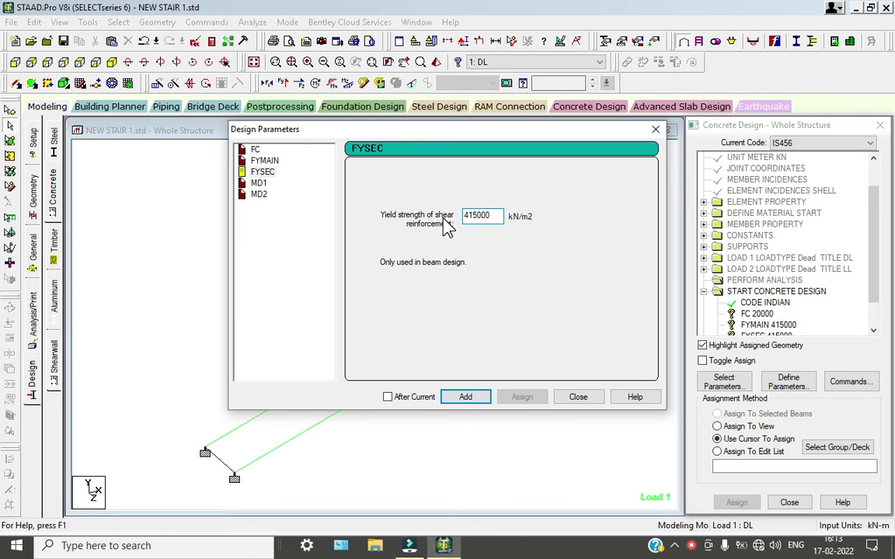
- Add MD1 with a 16 mm minimum main bar, then reopen the parameters without saving
left_click(259, 184)
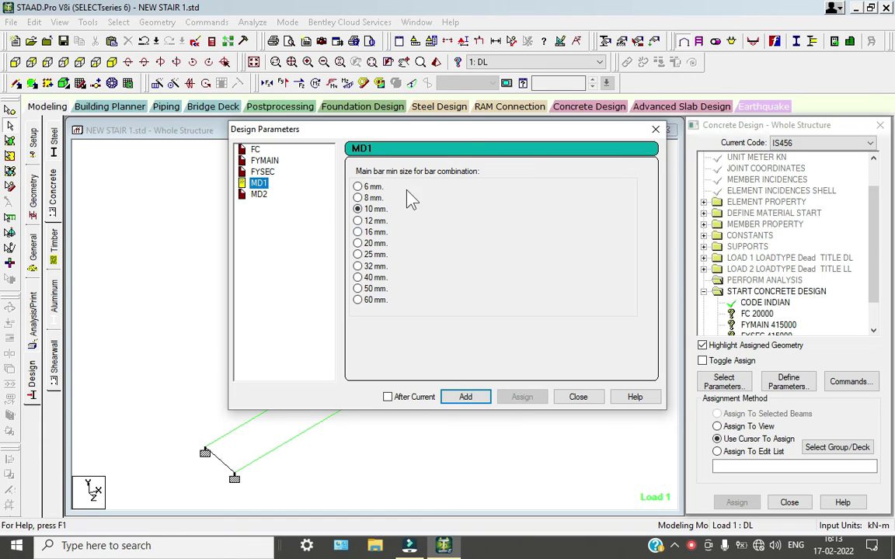
left_click(359, 232)
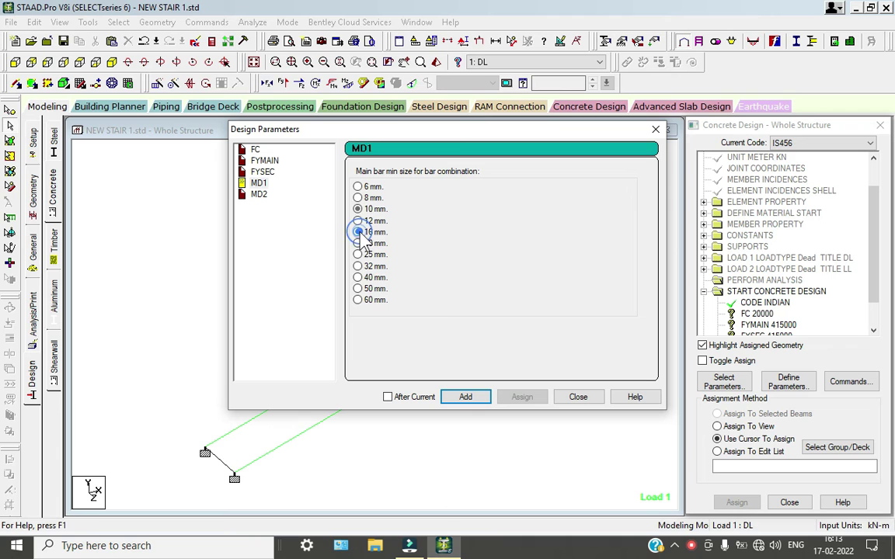
left_click(482, 399)
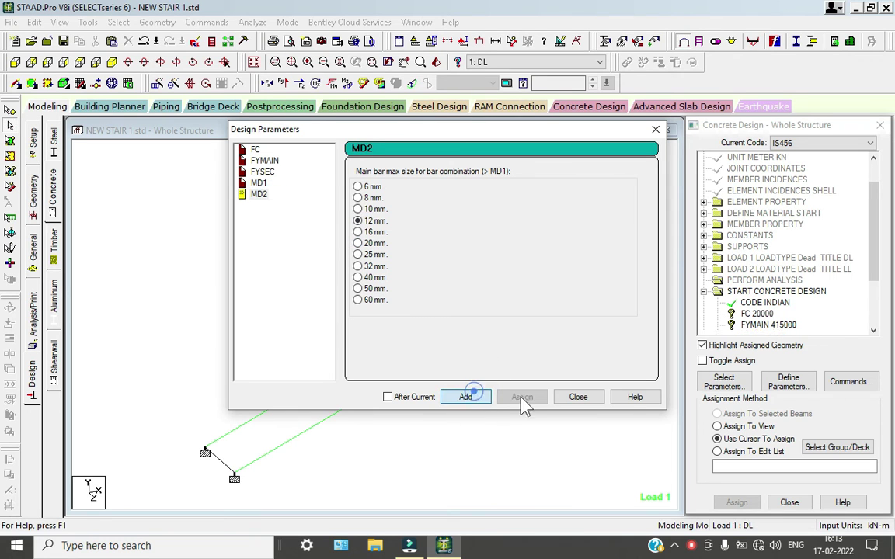
left_click(578, 397)
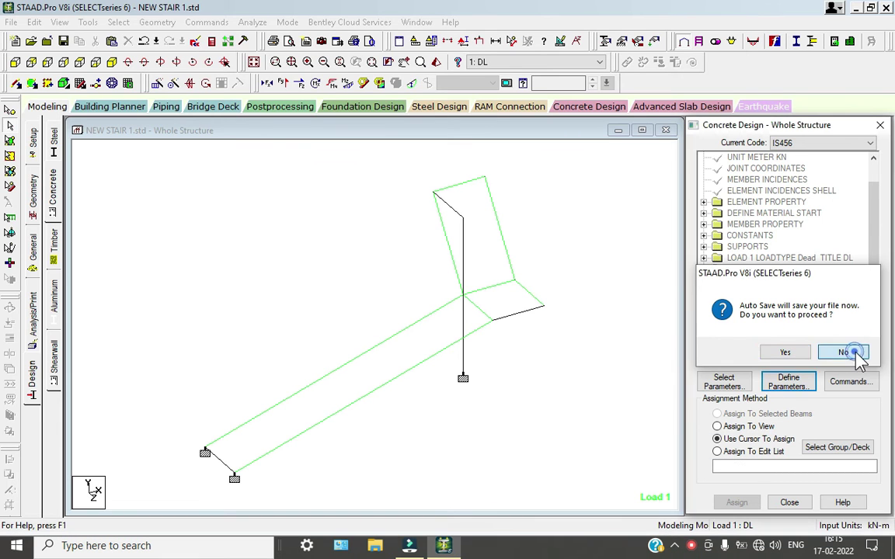
left_click(851, 352)
left_click(789, 381)
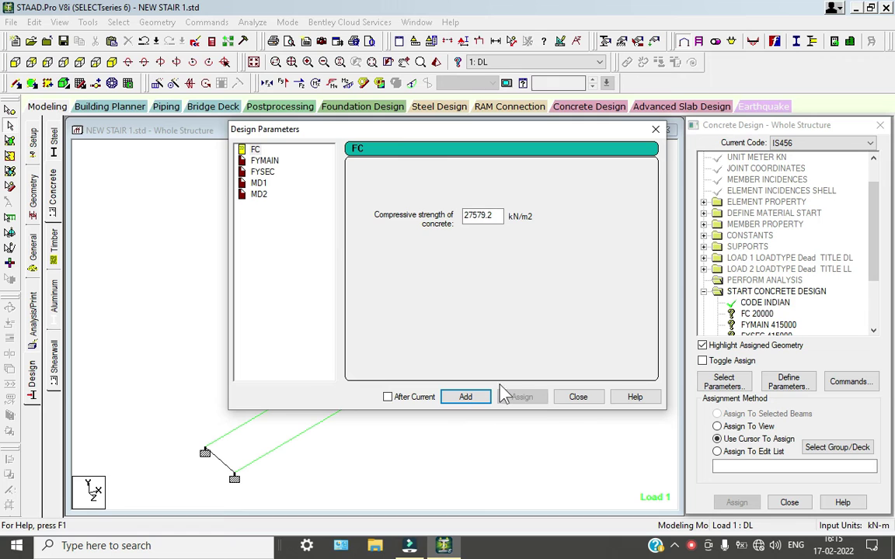
- Add DESIGN BEAM, DESIGN COLUMN, DESIGN SLAB/ELEMENT and TAKE OFF to the IS456 design
left_click(589, 400)
left_click(850, 382)
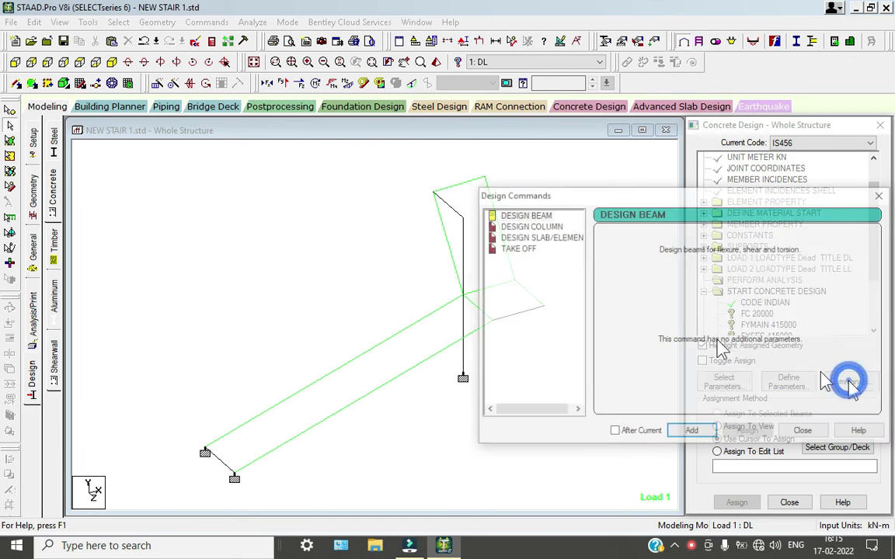
left_click(512, 215)
left_click(692, 432)
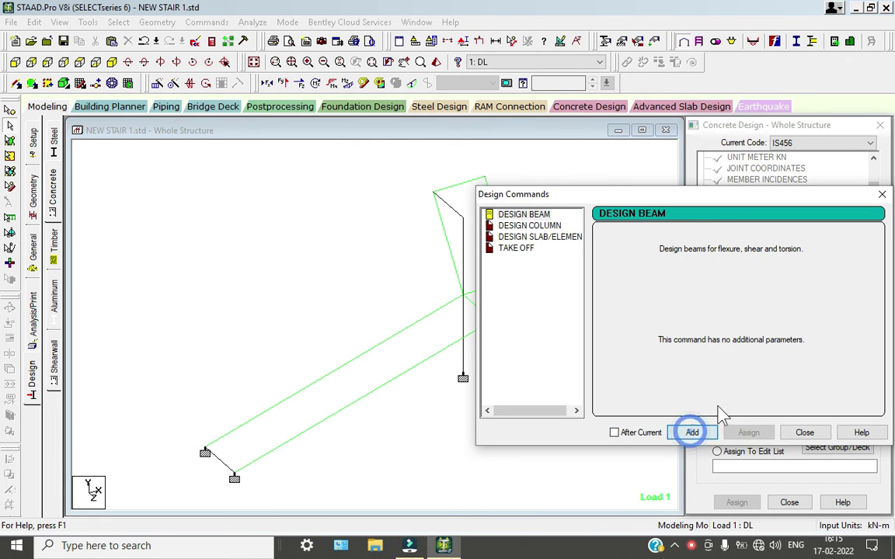
left_click(512, 226)
left_click(703, 432)
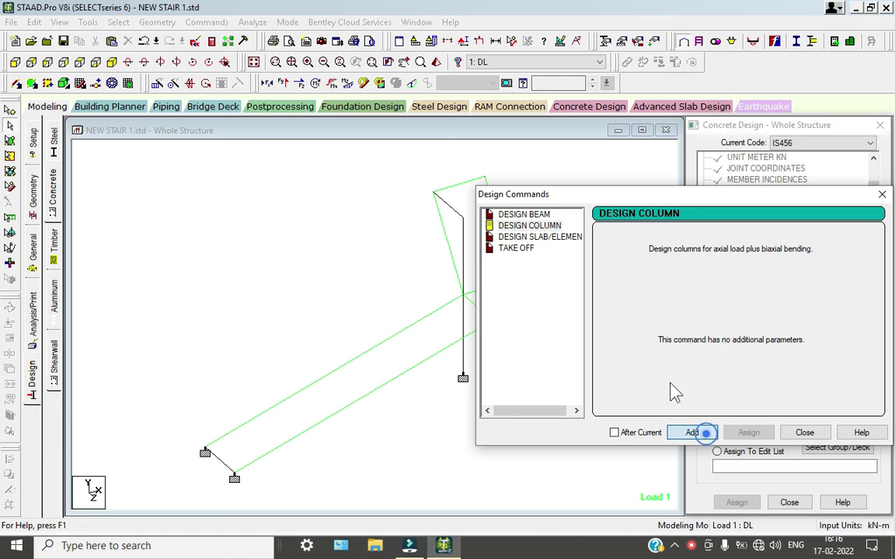
left_click(544, 237)
left_click(691, 433)
left_click(515, 247)
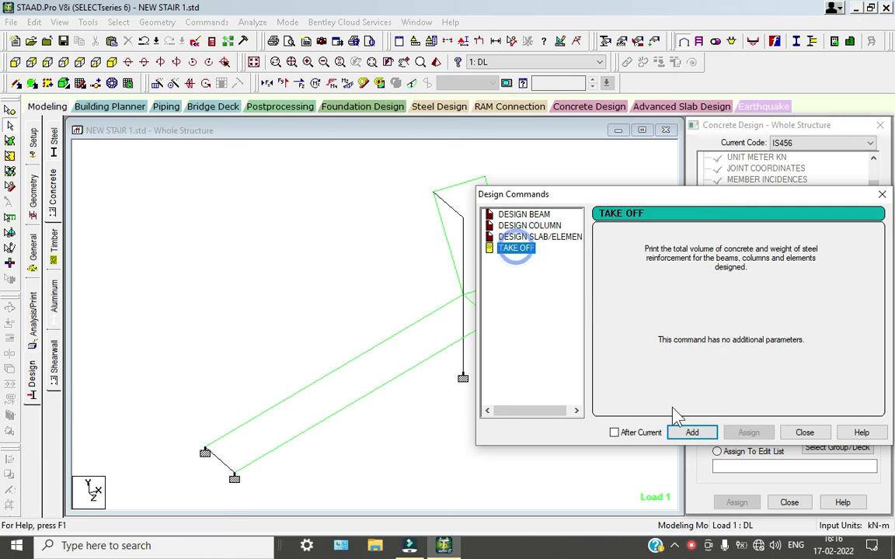
left_click(699, 435)
- Assign FC 20000 and FYMAIN 415000 to the whole view
left_click(804, 432)
scroll(776, 264, "down", 3)
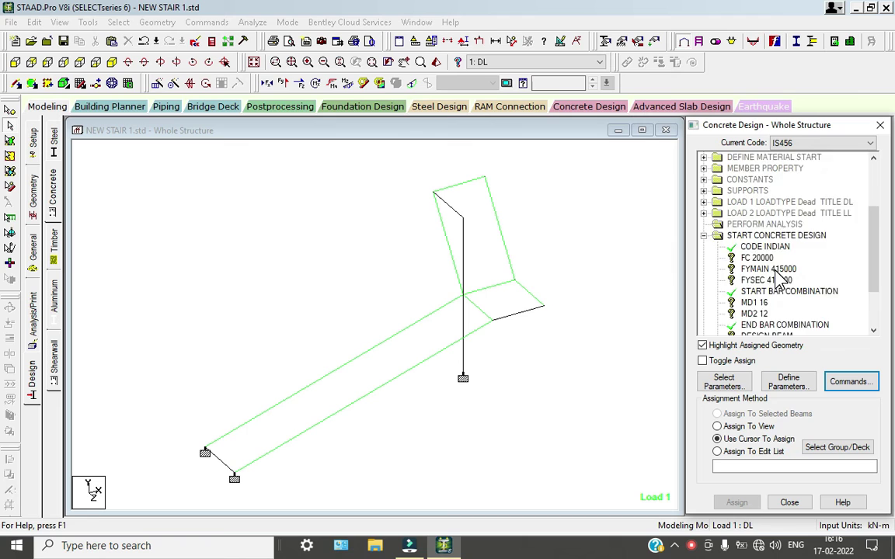
left_click(757, 215)
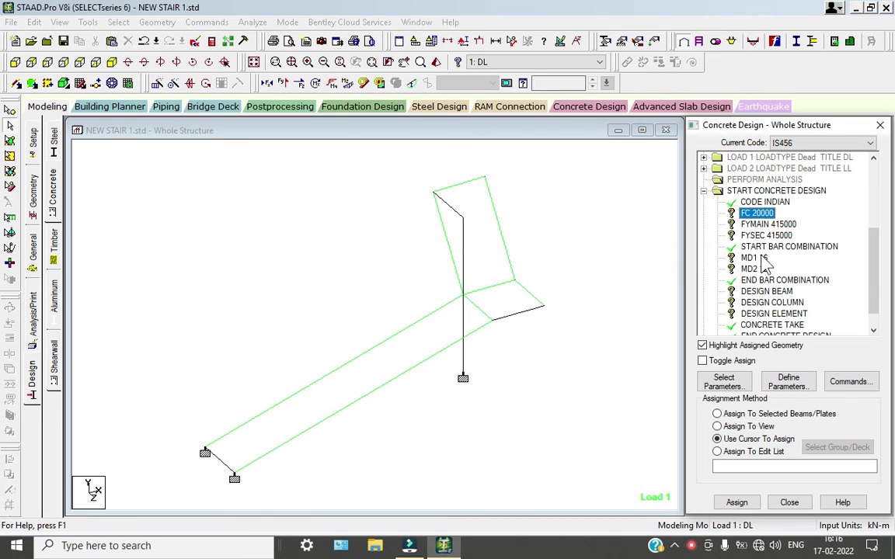
left_click(719, 427)
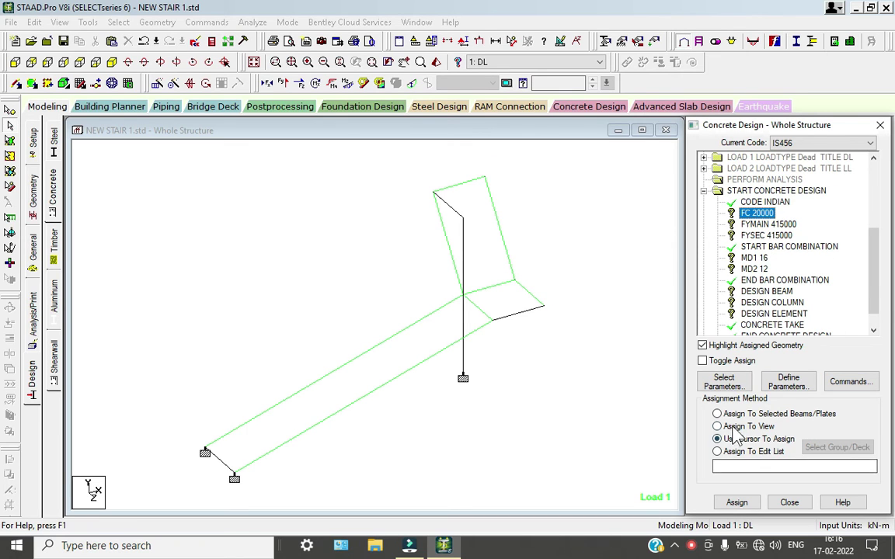
left_click(737, 504)
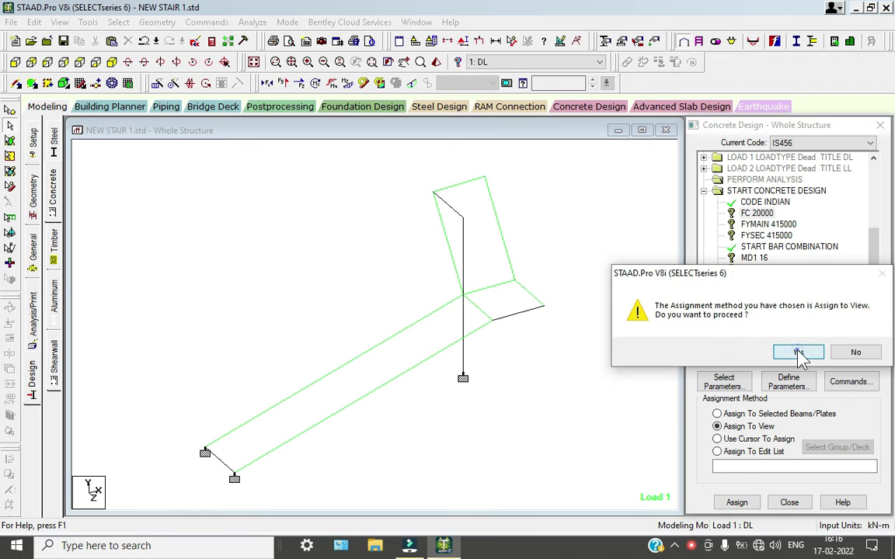
left_click(799, 353)
left_click(769, 225)
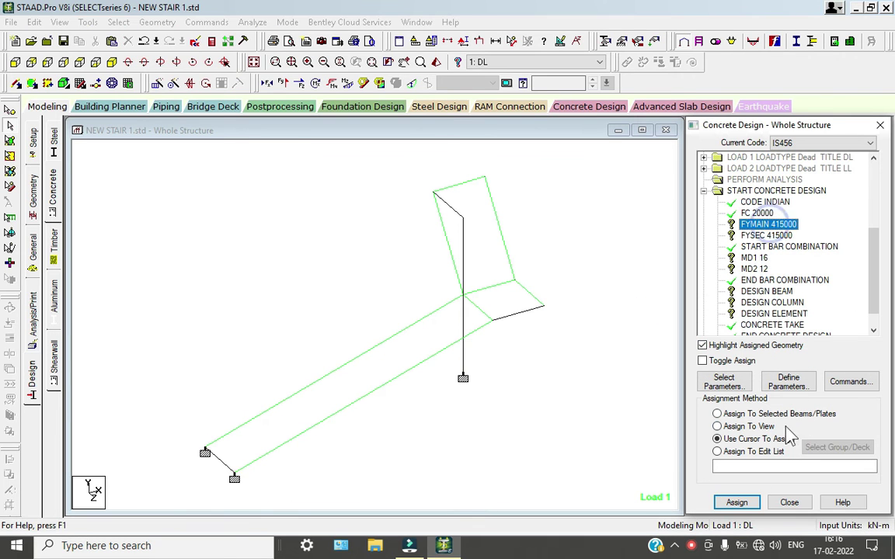
left_click(748, 427)
left_click(736, 502)
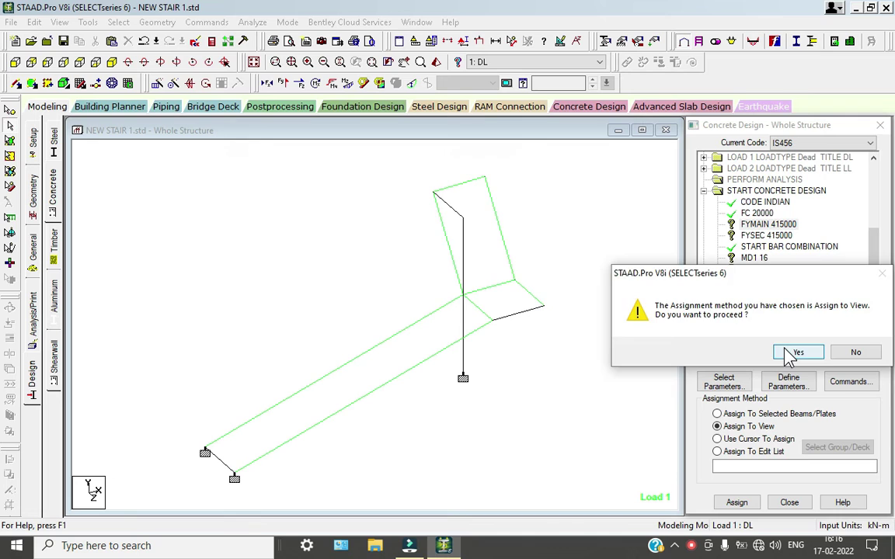
left_click(797, 353)
- Assign FYSEC 415000, MD1 16 and MD2 12 to the whole view
left_click(767, 235)
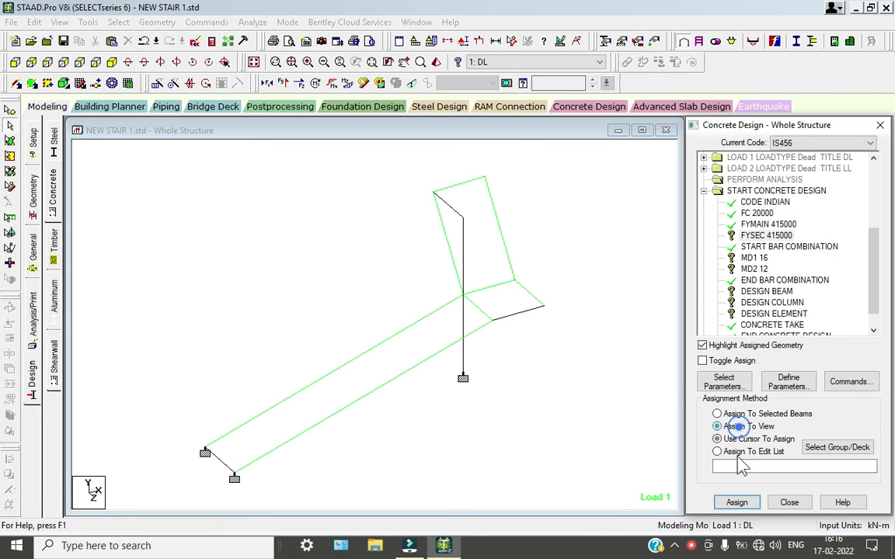
left_click(717, 426)
left_click(737, 503)
left_click(783, 350)
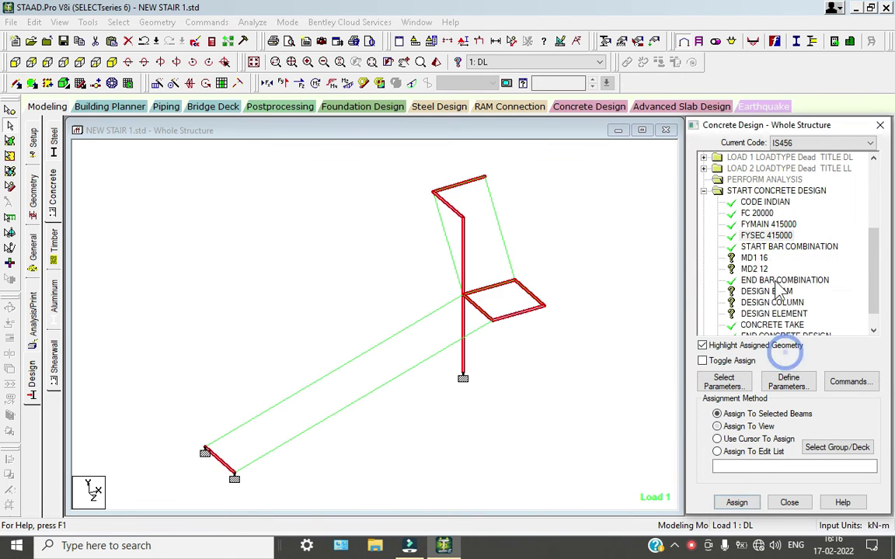
left_click(753, 258)
left_click(717, 426)
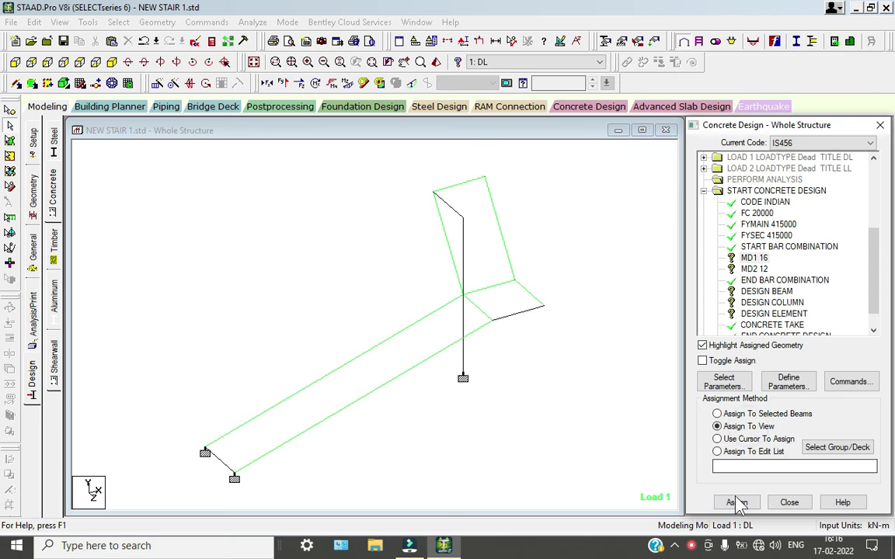
left_click(737, 503)
left_click(797, 351)
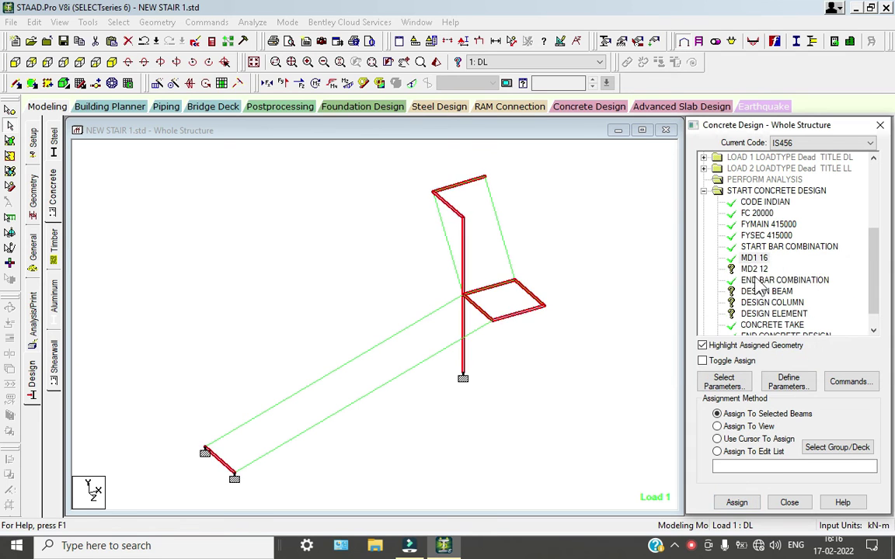
left_click(753, 269)
left_click(759, 439)
left_click(741, 426)
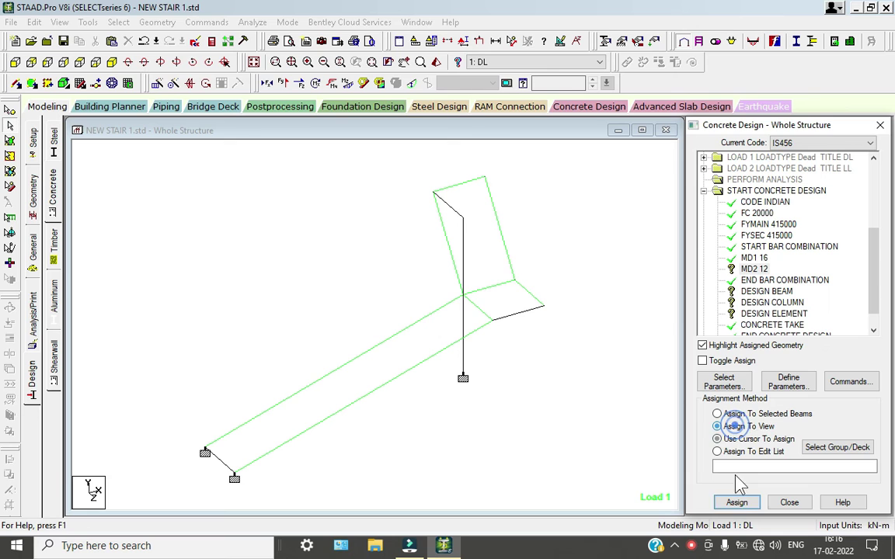
left_click(736, 502)
left_click(792, 351)
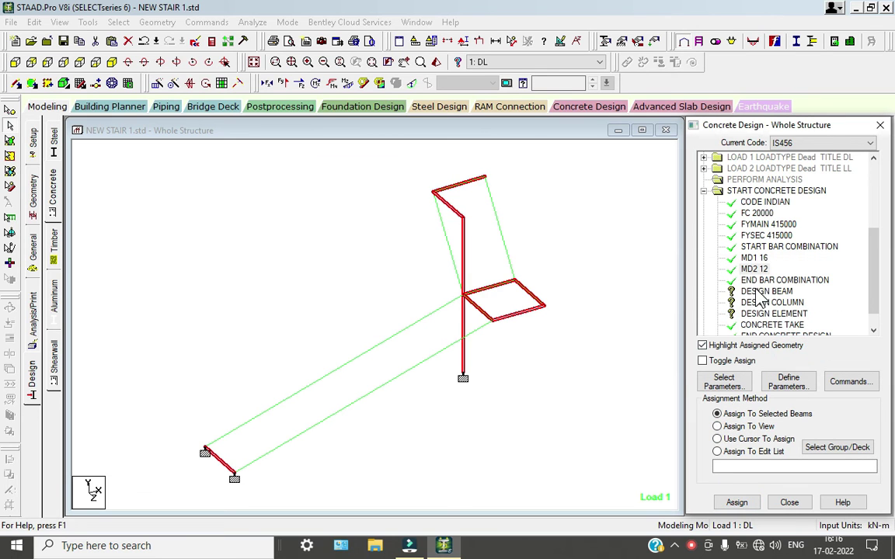
- Assign DESIGN BEAM to the beams parallel to X and Z
left_click(127, 24)
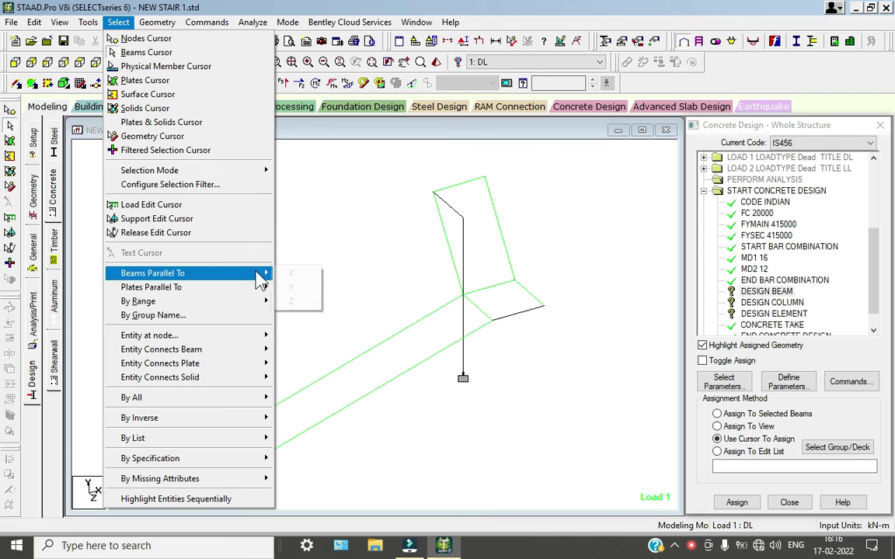
left_click(293, 272)
left_click(118, 23)
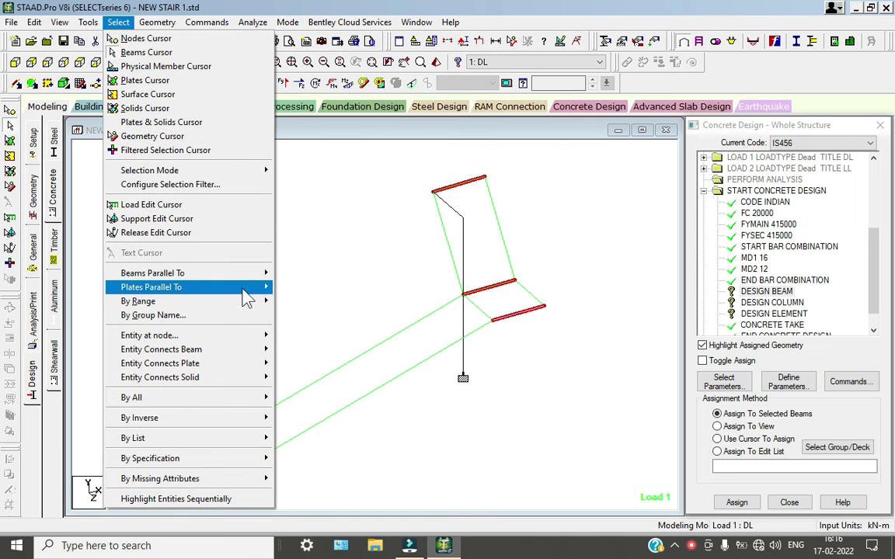
left_click(240, 273)
left_click(296, 300)
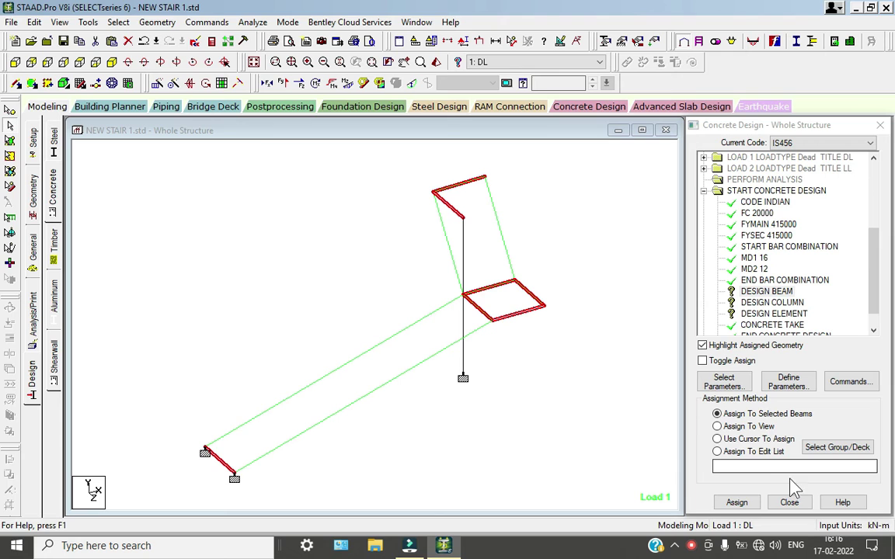
left_click(737, 502)
left_click(803, 354)
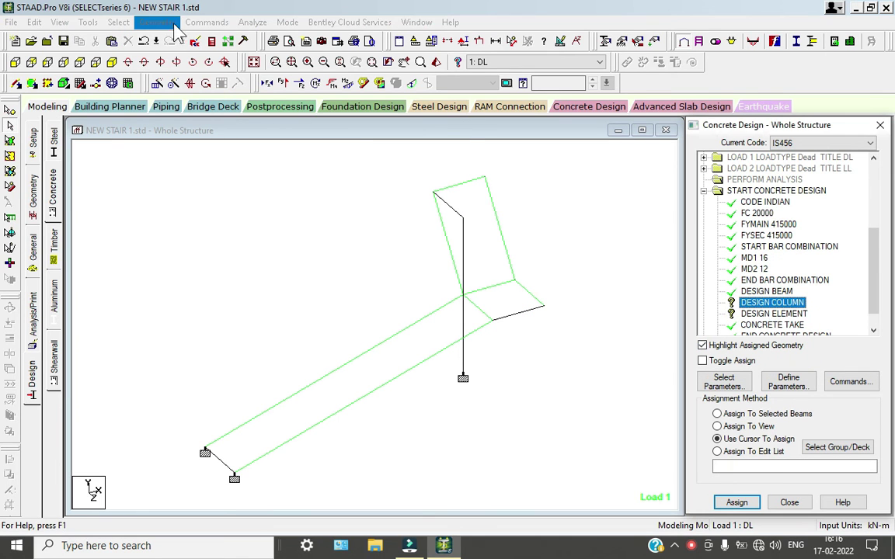
- Assign DESIGN COLUMN to the vertical members parallel to Y
left_click(118, 22)
left_click(226, 271)
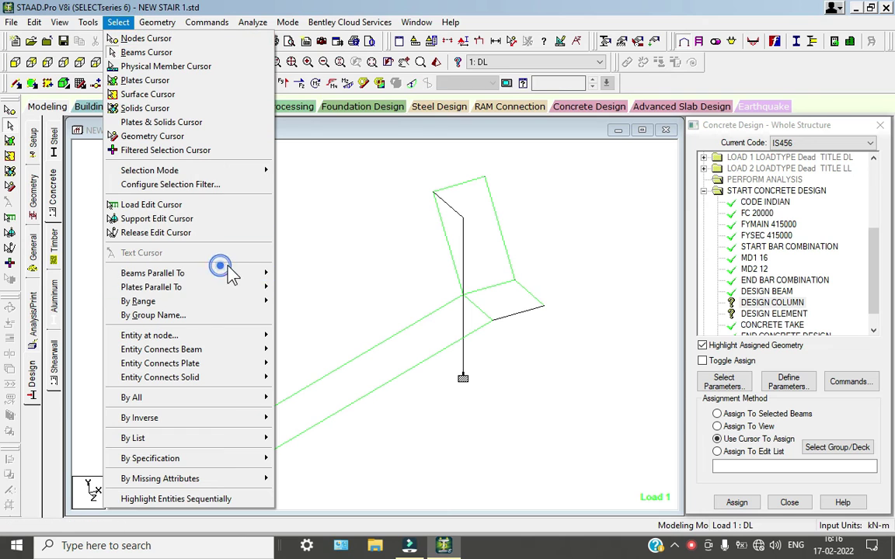
left_click(294, 287)
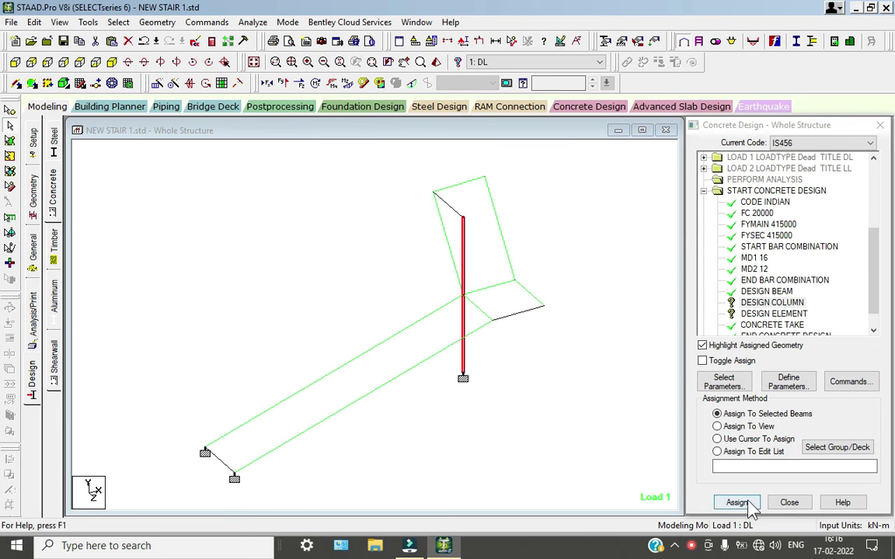
left_click(736, 502)
left_click(797, 354)
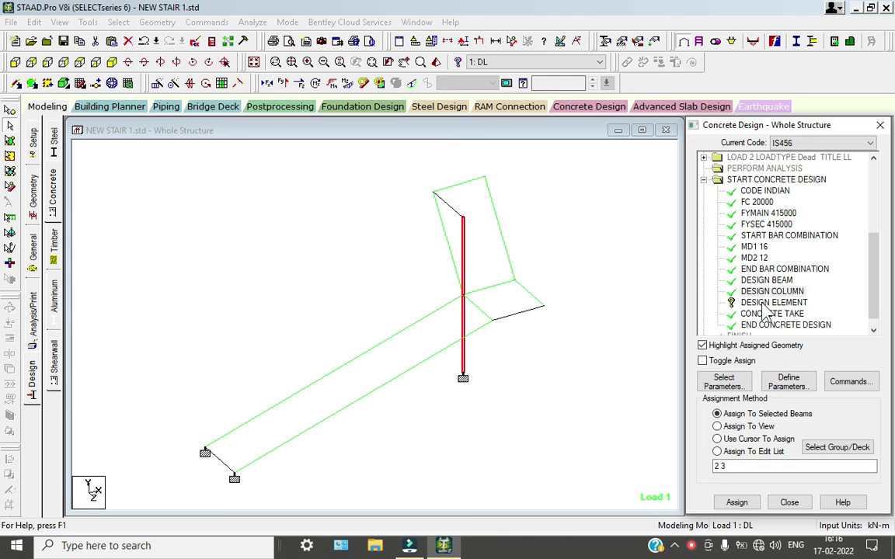
- Assign DESIGN ELEMENT to all stair plates in the view
left_click(726, 427)
left_click(737, 502)
left_click(797, 353)
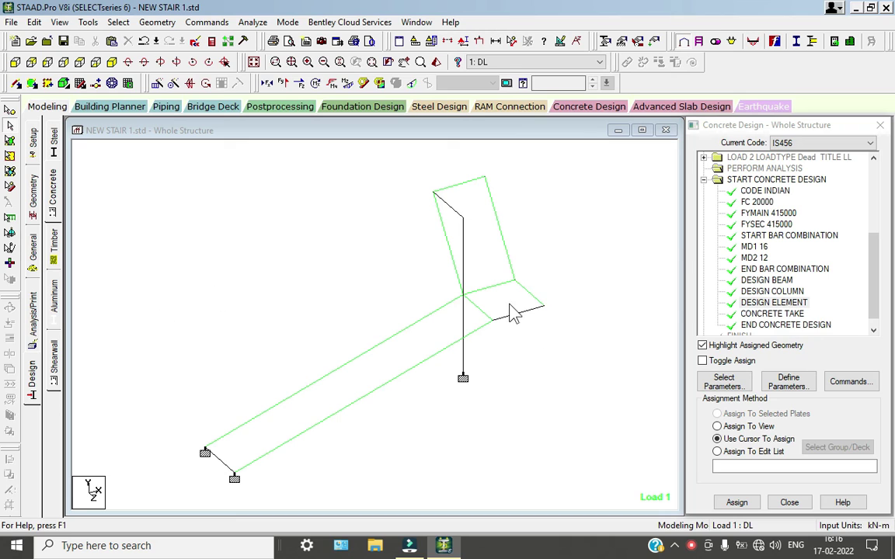
scroll(494, 310, "up", 1)
scroll(800, 311, "down", 1)
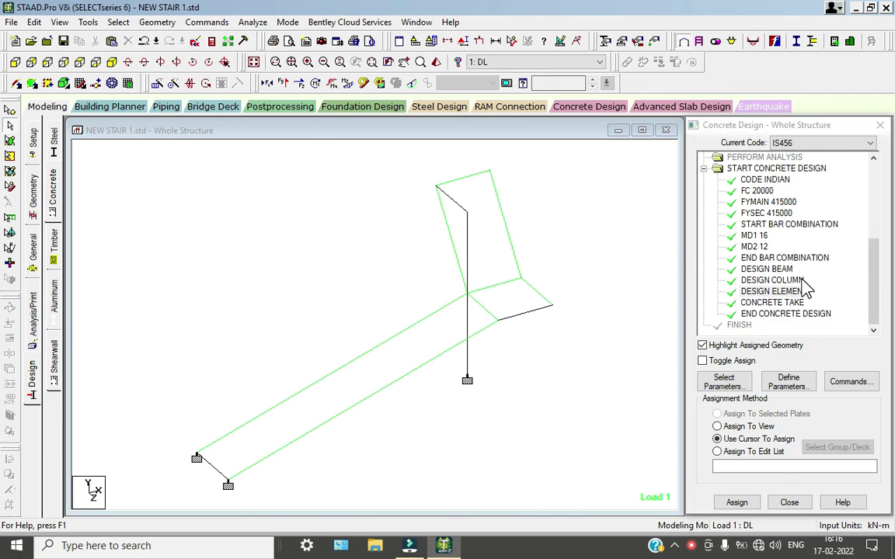
scroll(806, 287, "up", 1)
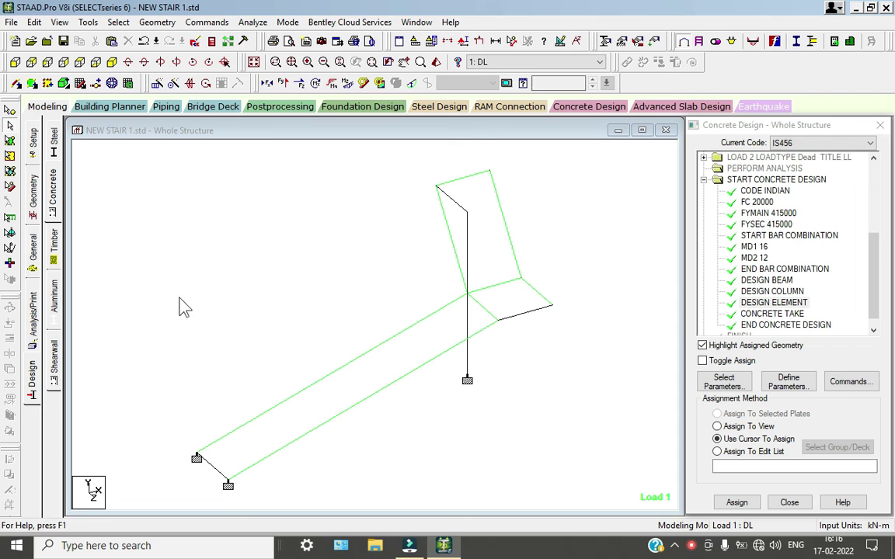
- Add a second PERFORM ANALYSIS command after the concrete design
left_click(35, 307)
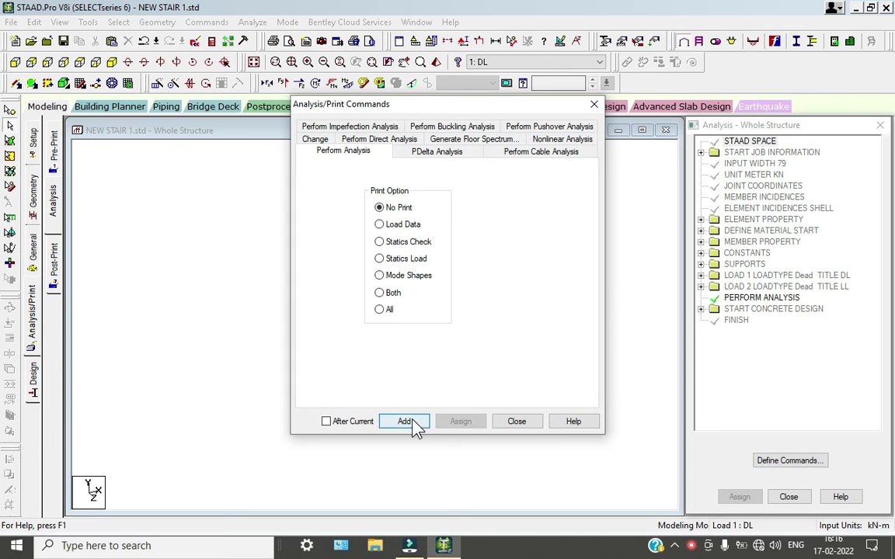
left_click(405, 421)
left_click(516, 421)
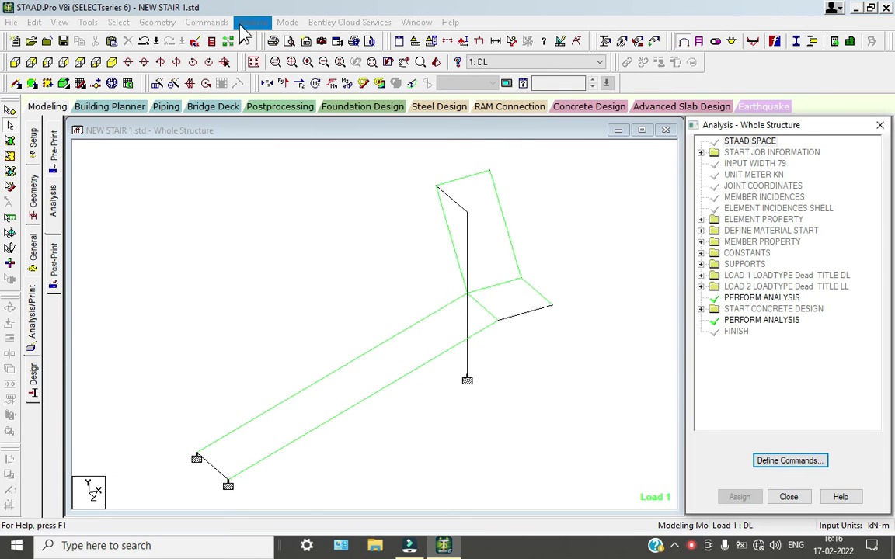
- Save and run the analysis and design, then go to post-processing
left_click(252, 22)
left_click(264, 38)
left_click(362, 305)
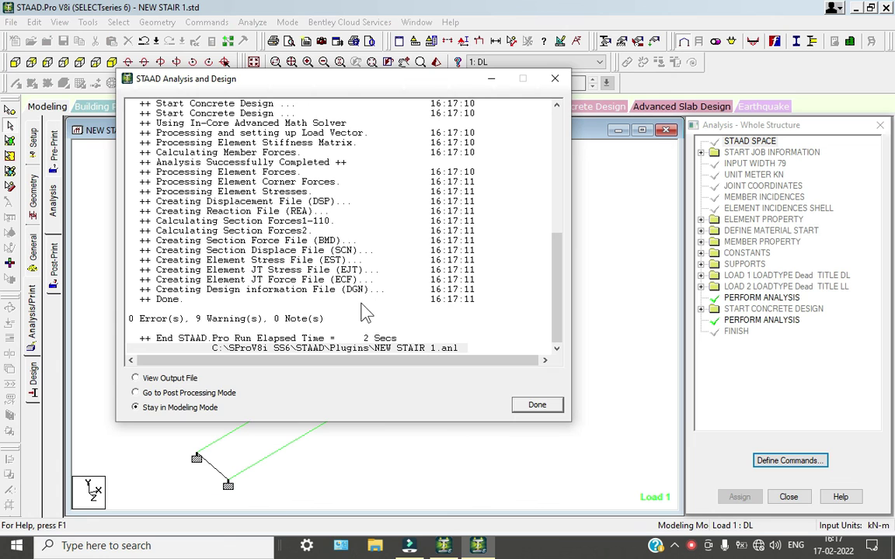
left_click(526, 407)
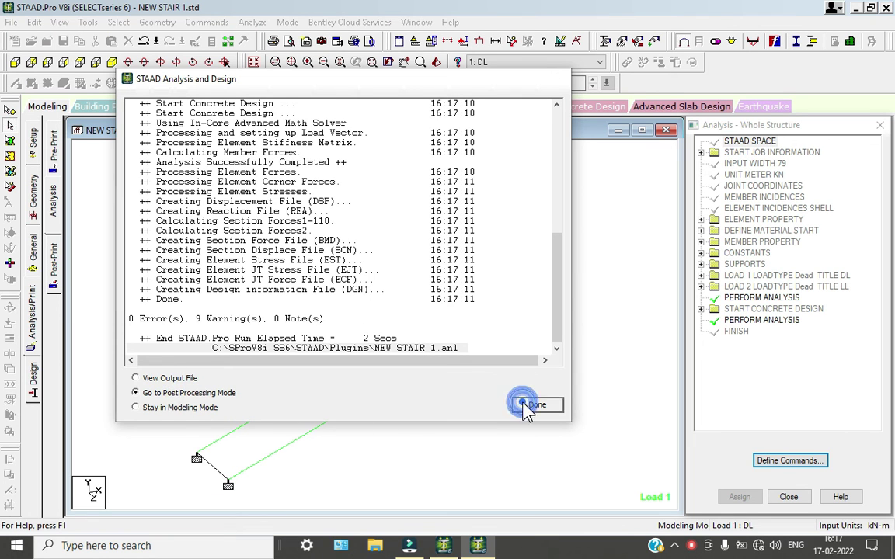
- Apply a deflection animation and show the Max Absolute plate stress contour
left_click(35, 281)
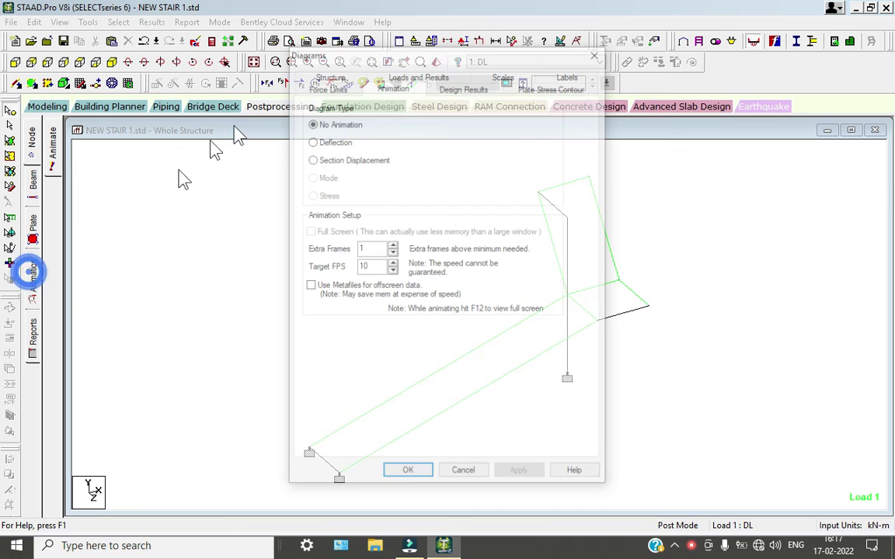
left_click(312, 140)
left_click(409, 475)
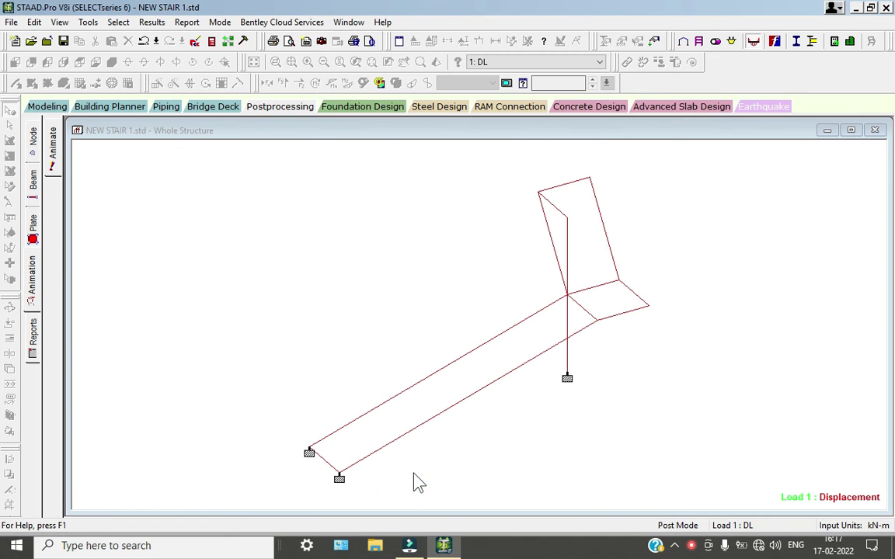
left_click(33, 230)
left_click(369, 133)
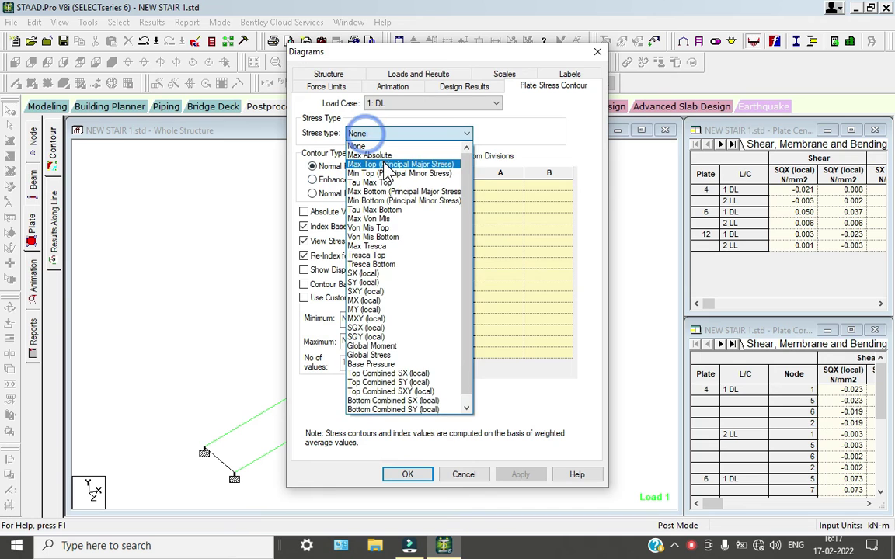
left_click(370, 155)
left_click(407, 474)
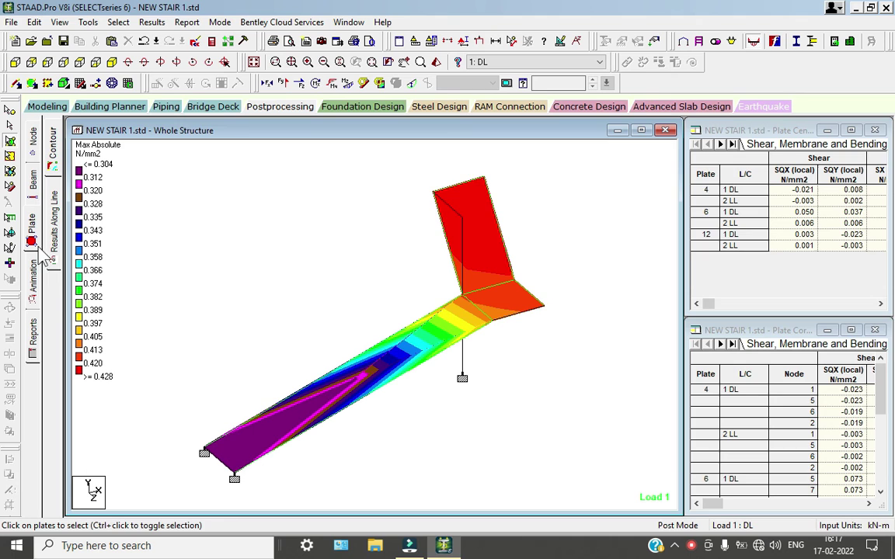
- Animate the Max Absolute stress contour after briefly viewing Max Top stress
left_click(34, 223)
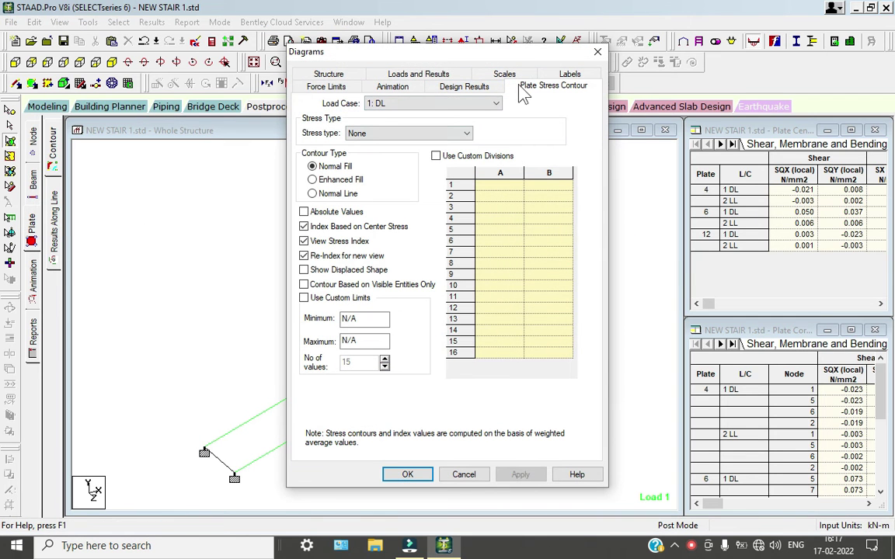
left_click(404, 141)
left_click(398, 161)
left_click(393, 130)
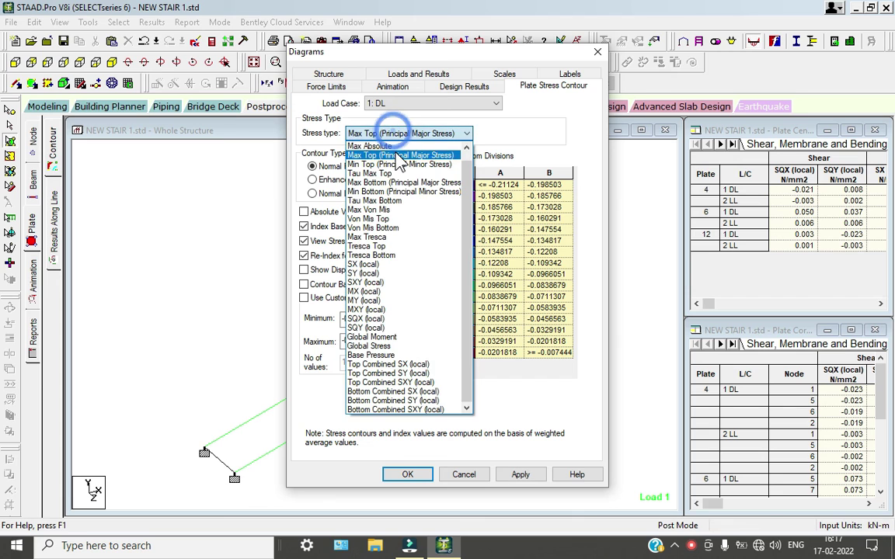
left_click(368, 146)
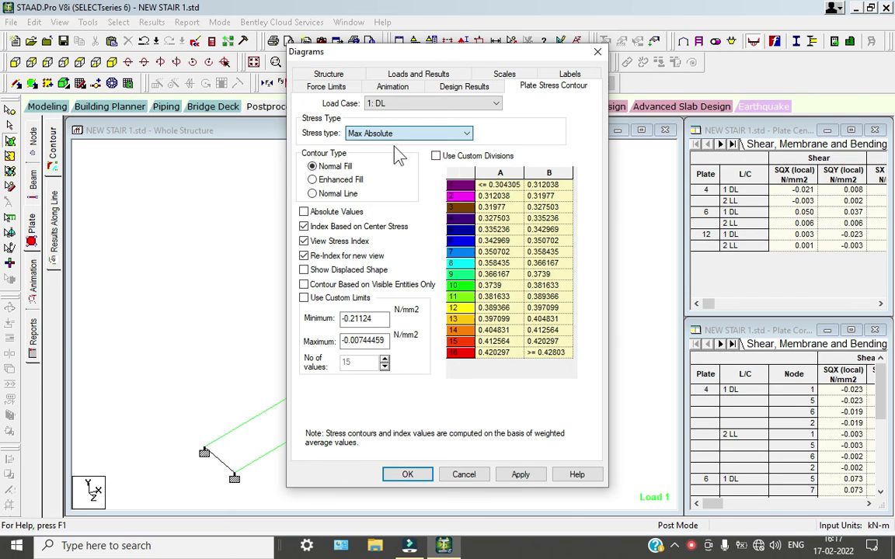
left_click(391, 87)
left_click(327, 195)
left_click(409, 474)
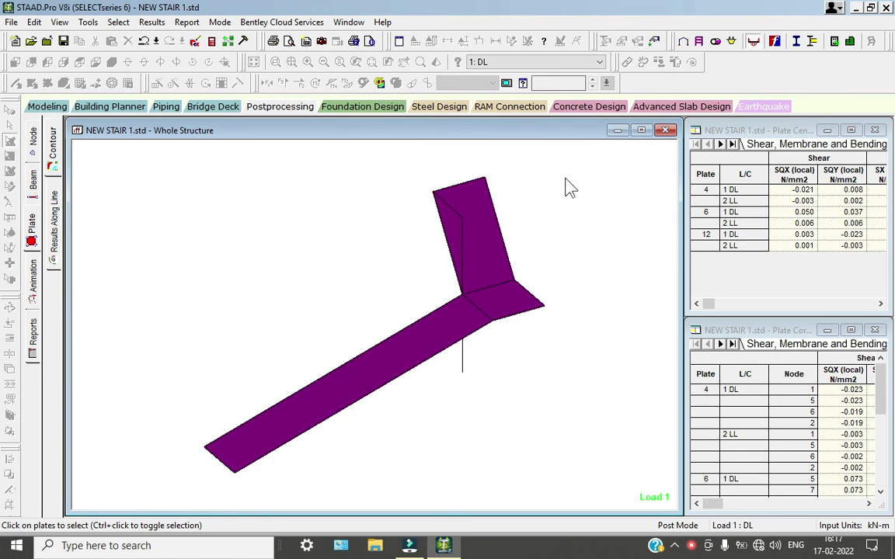
- Switch to load case 2: LL and check beam 10's concrete design on the Beam page
left_click(535, 62)
left_click(535, 83)
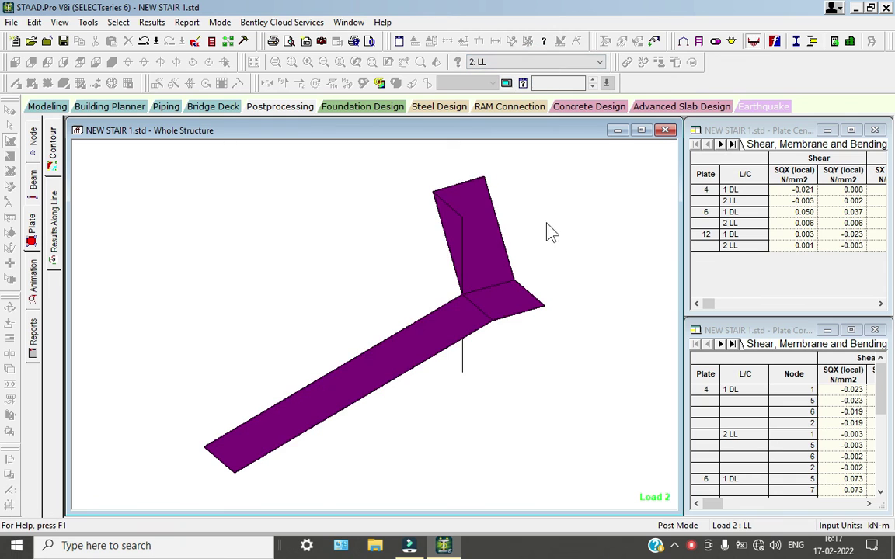
left_click(33, 177)
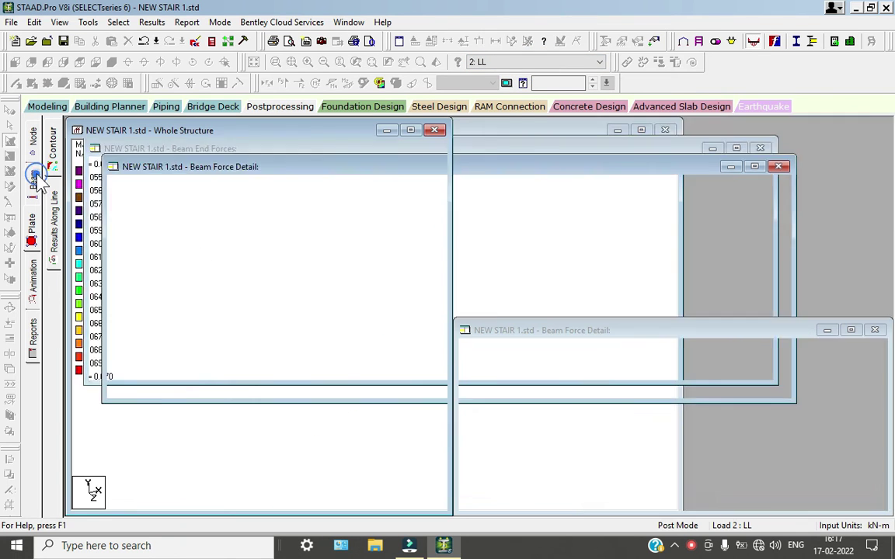
left_click(380, 327)
double_click(381, 326)
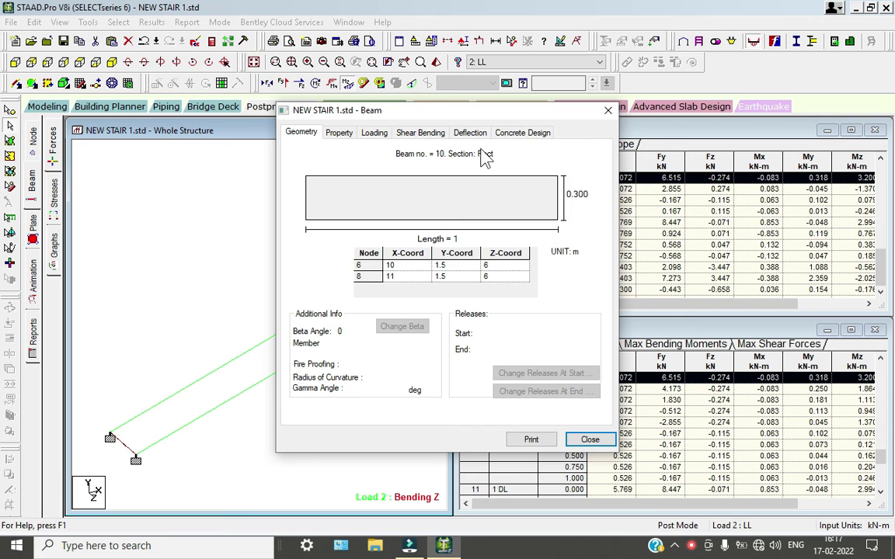
left_click(501, 133)
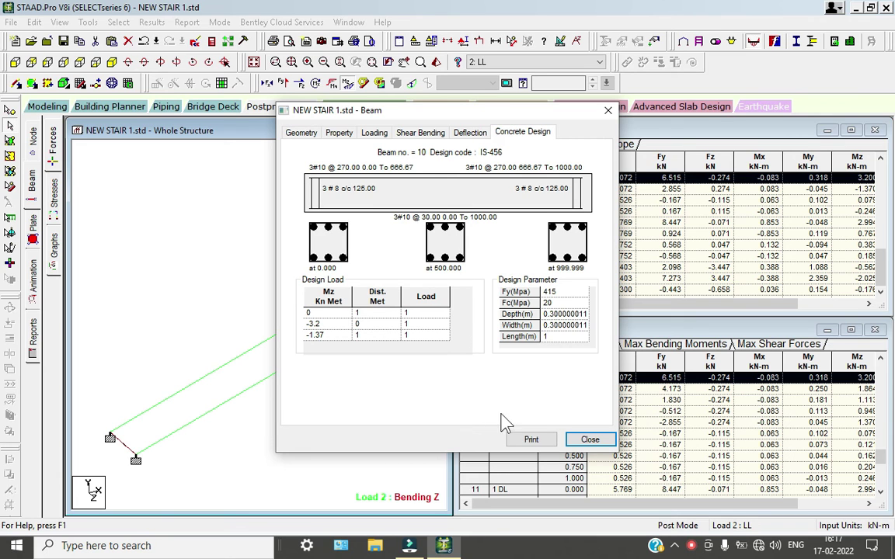
left_click(589, 439)
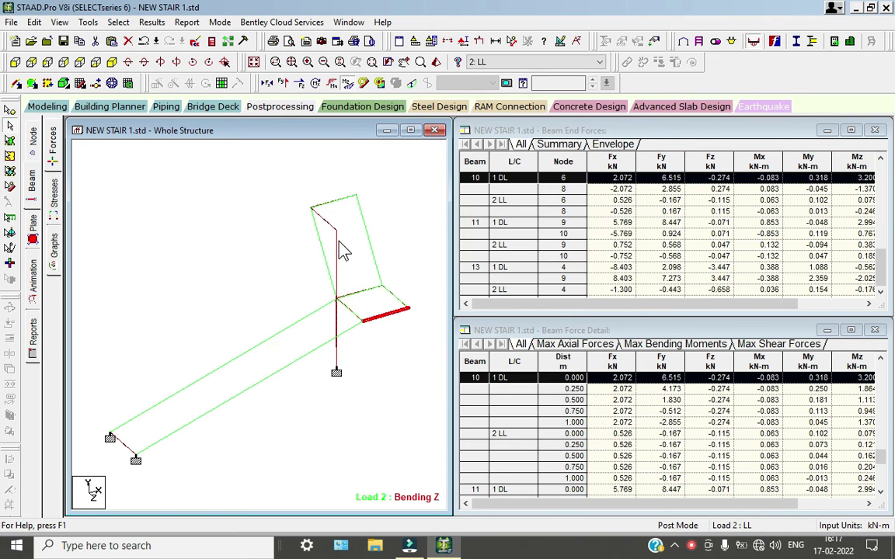
- Review beam 3's concrete design, deflection, shear/bending, loads, section properties and geometry
double_click(339, 245)
left_click(522, 133)
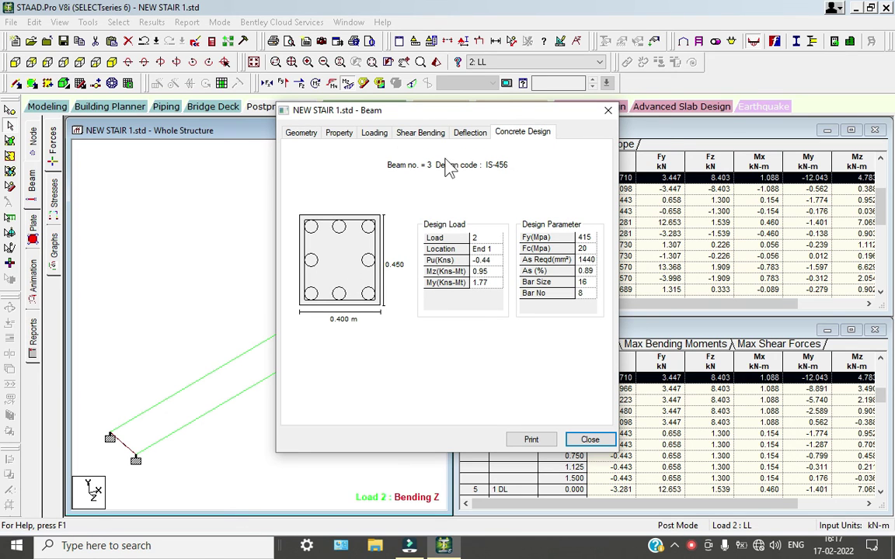
left_click(470, 133)
left_click(420, 133)
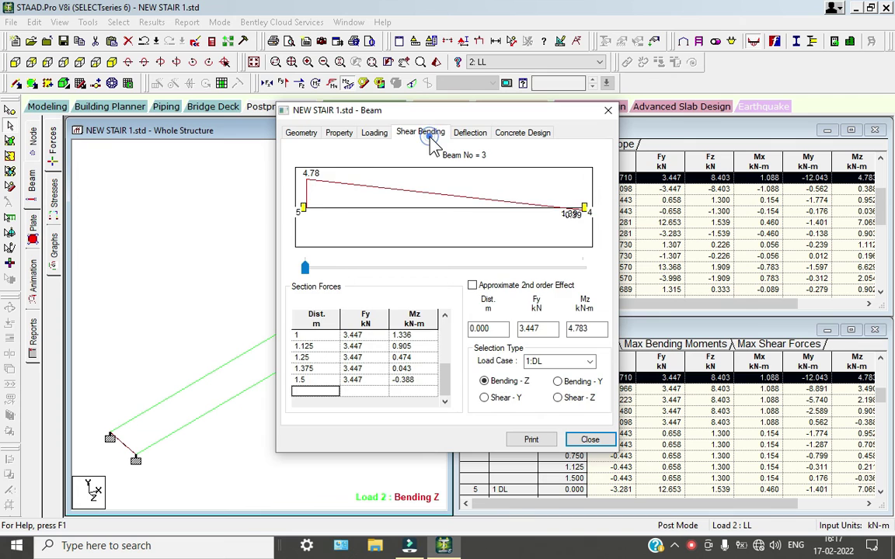
left_click(373, 133)
left_click(339, 133)
left_click(300, 133)
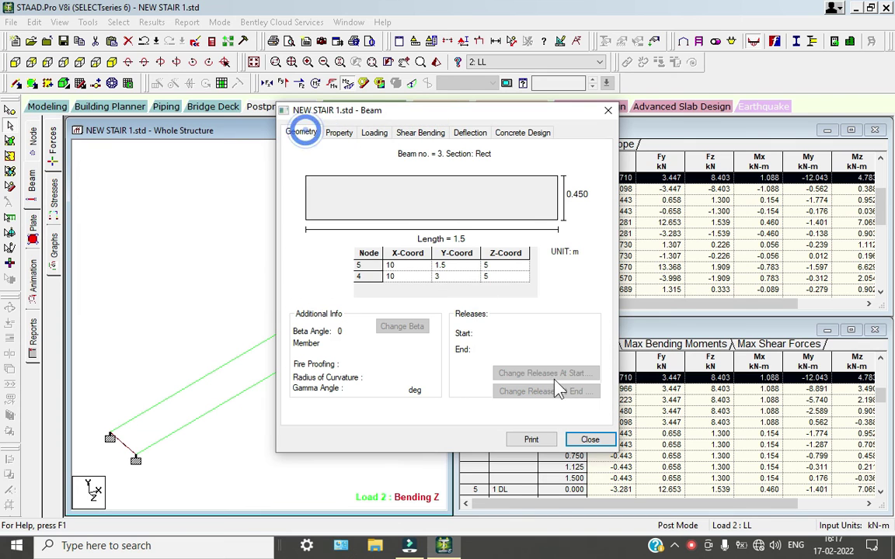
left_click(590, 440)
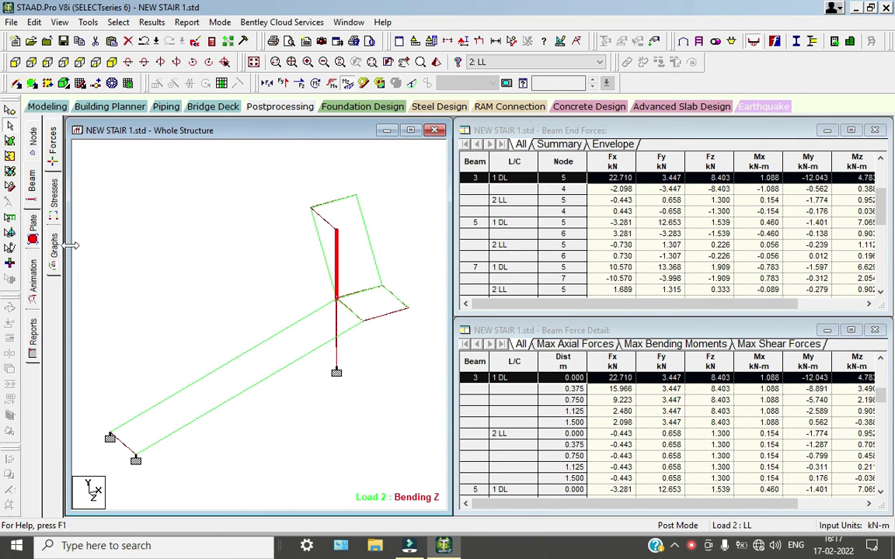
- Show beam 3's stress contour, then return to the beam force tables
left_click(53, 188)
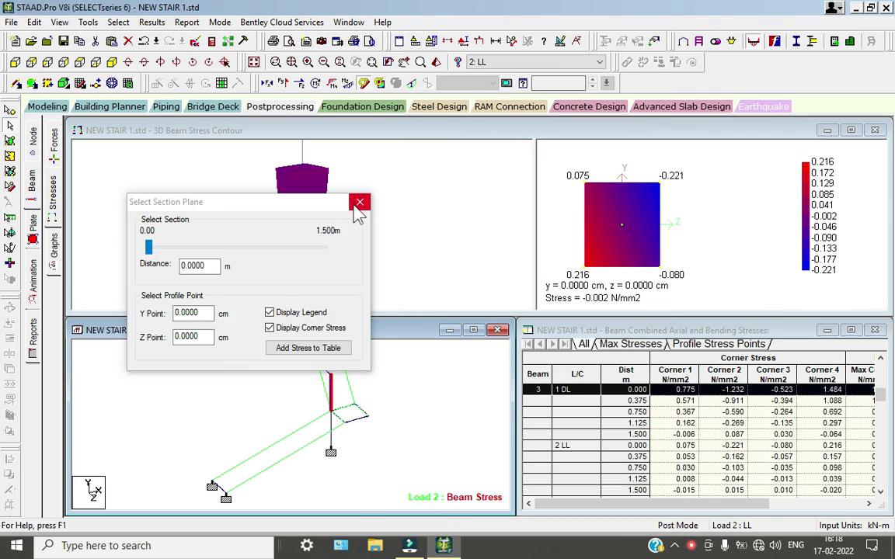
left_click(359, 203)
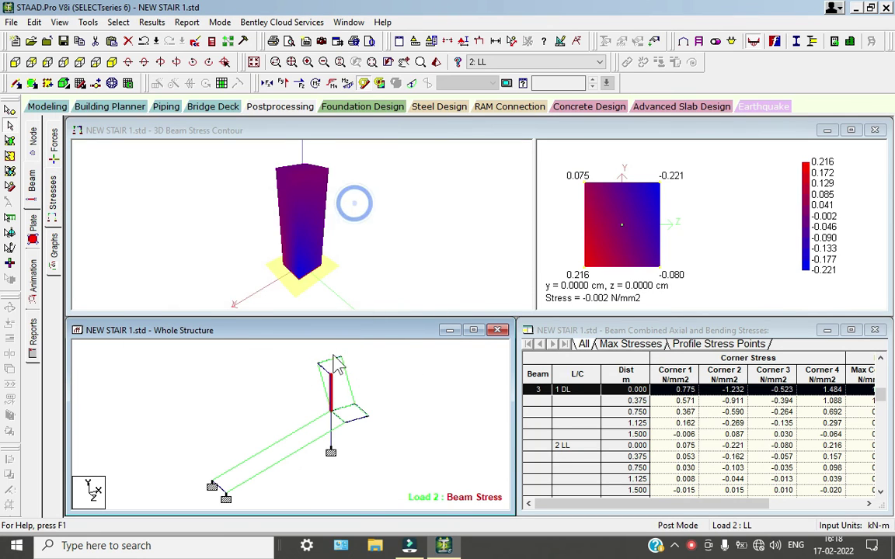
left_click(53, 148)
- Plot the Mz, Fy and Fx graphs for beams 10, 11 and 1 in turn
left_click(55, 249)
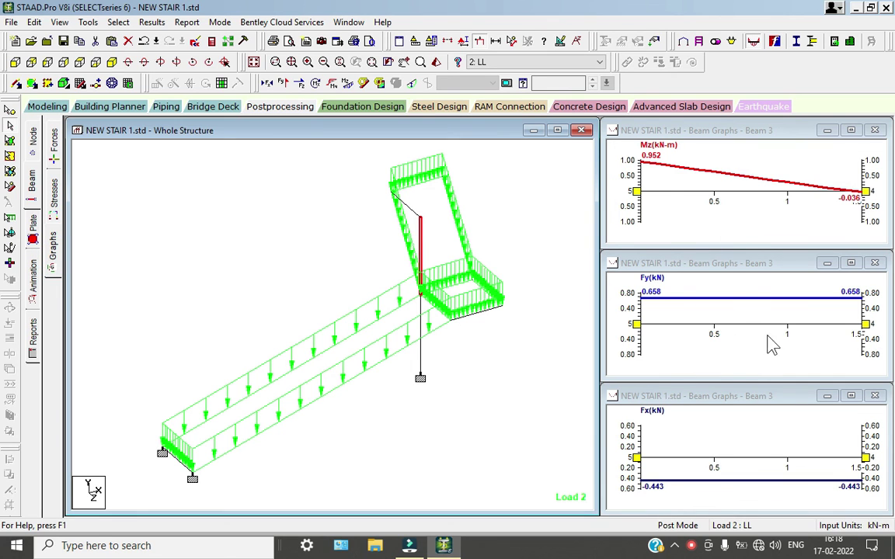
left_click(469, 313)
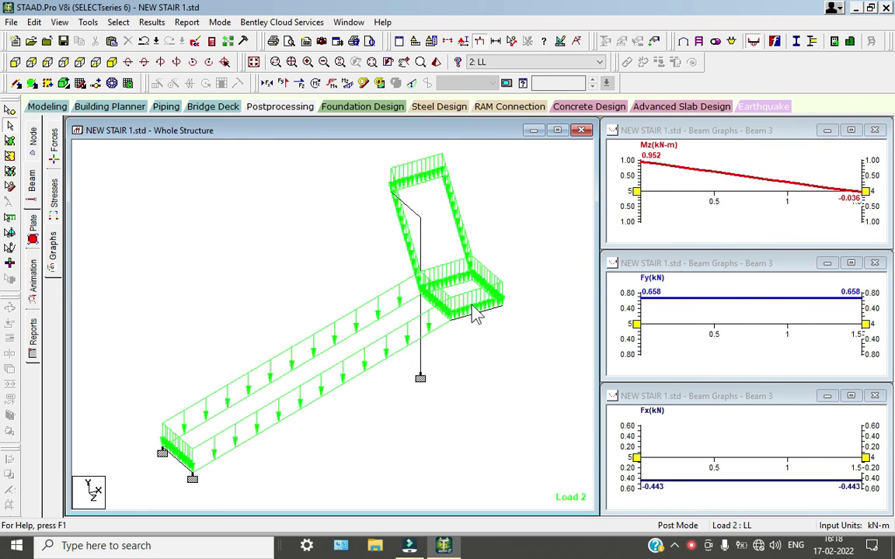
left_click(477, 314)
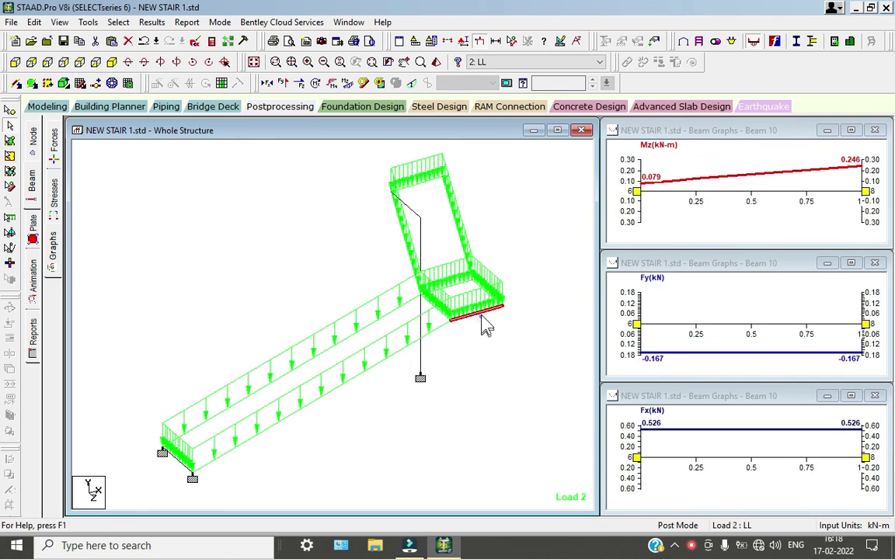
left_click(457, 266)
left_click(419, 181)
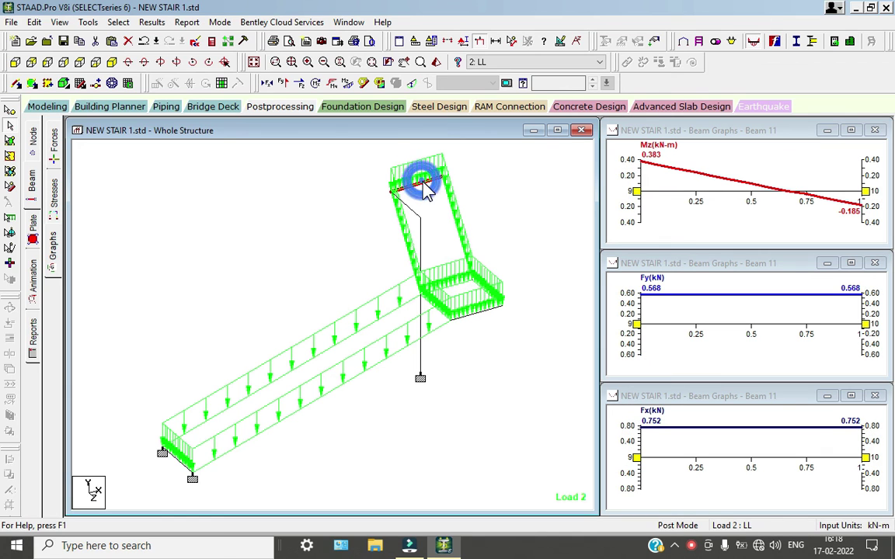
left_click(177, 477)
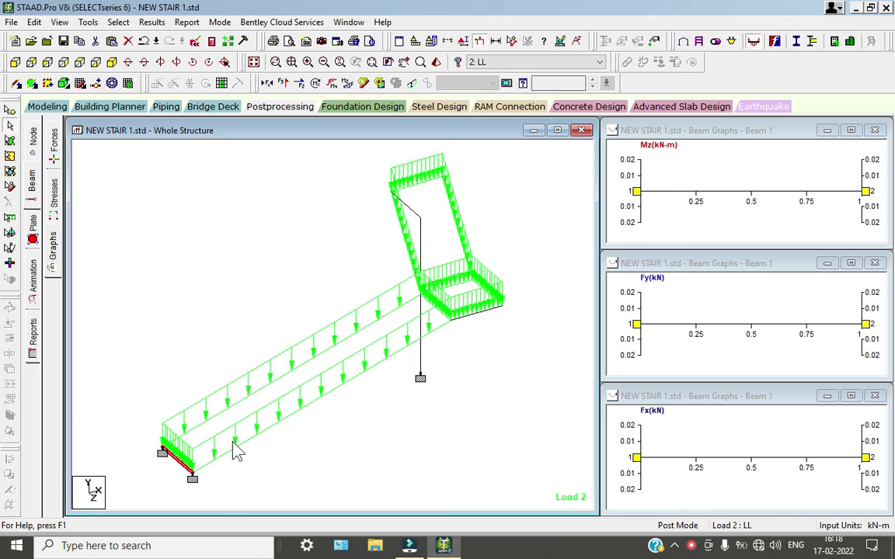
left_click(259, 433)
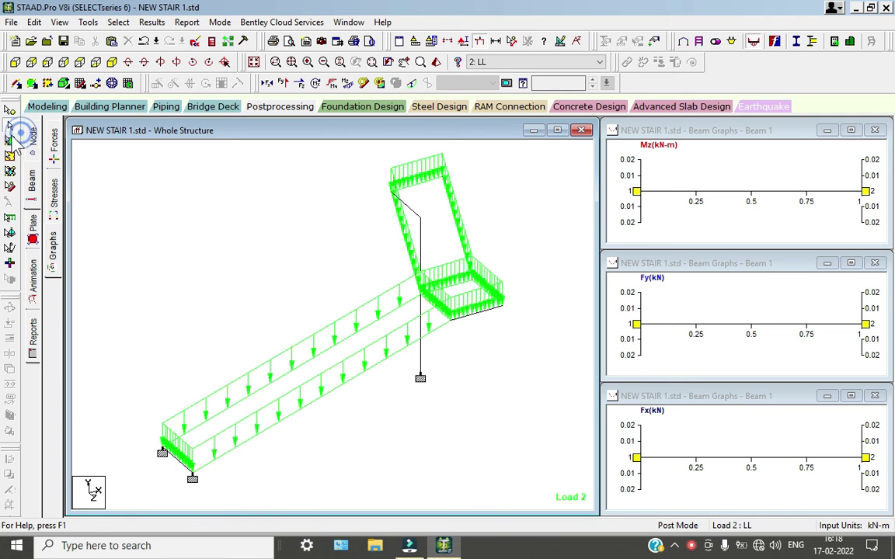
- Select plate 4 on the stair flight, then clear it and restore default selection mode
left_click(10, 141)
left_click(317, 400)
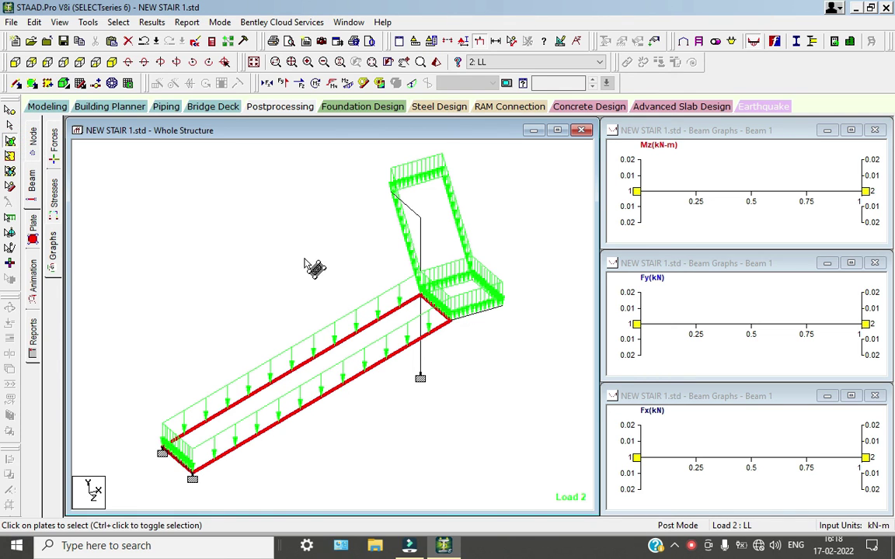
left_click(293, 259)
left_click(10, 124)
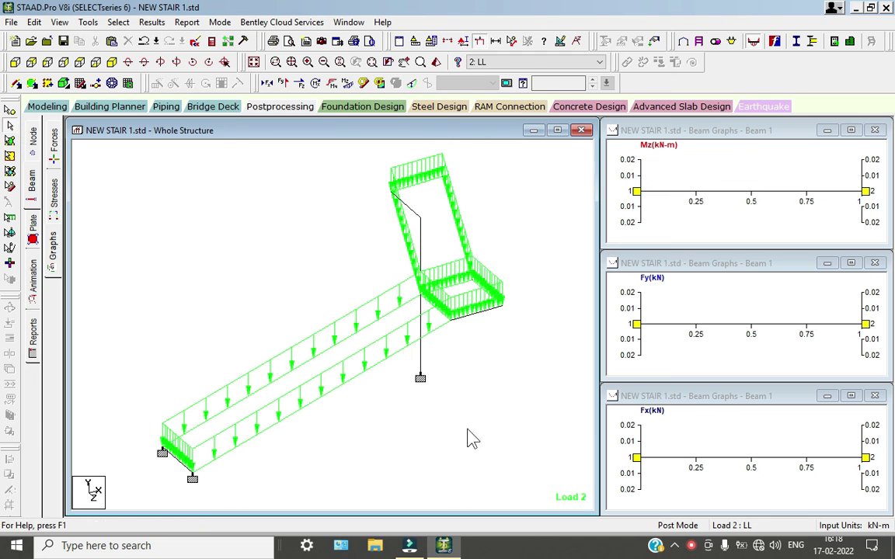
- Leave post-processing for the Modeling workspace showing NEW STAIR 1.std's Job Info
left_click(49, 106)
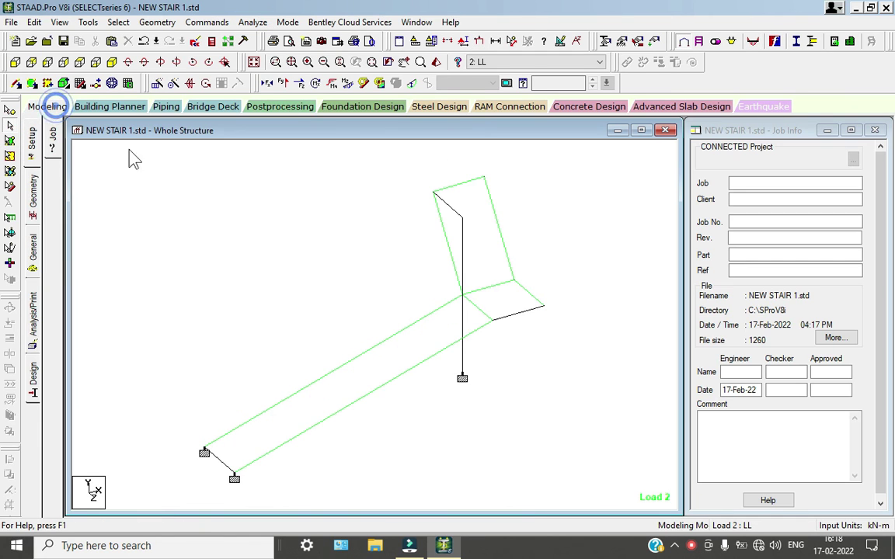